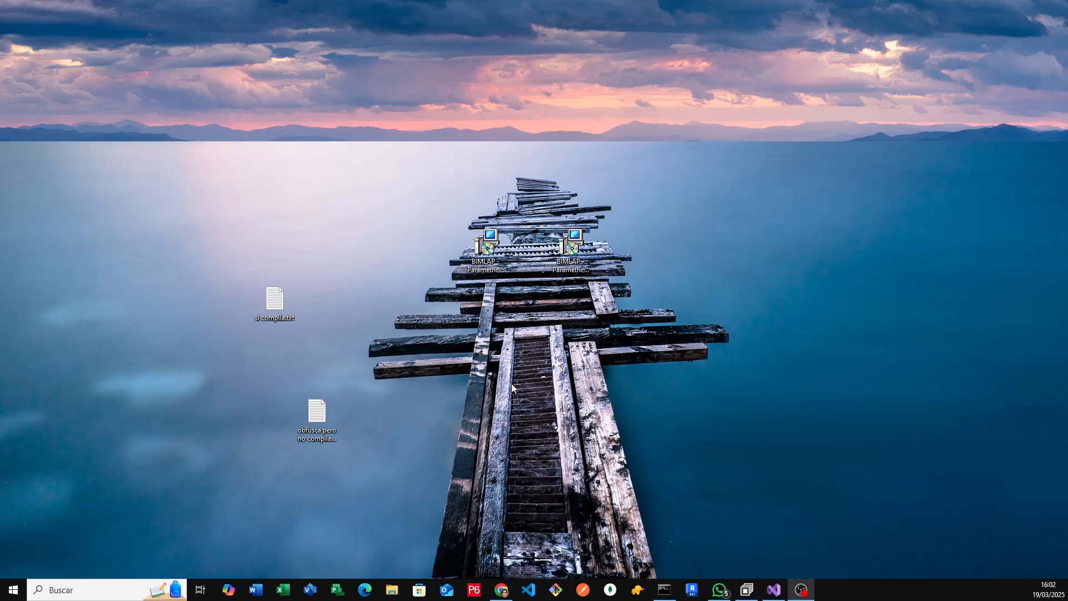
- Launch the BIMLAP Parametrica 1.0.3 MultiUser installer from the desktop
{"action": "left_click", "coordinate": [577, 249]}
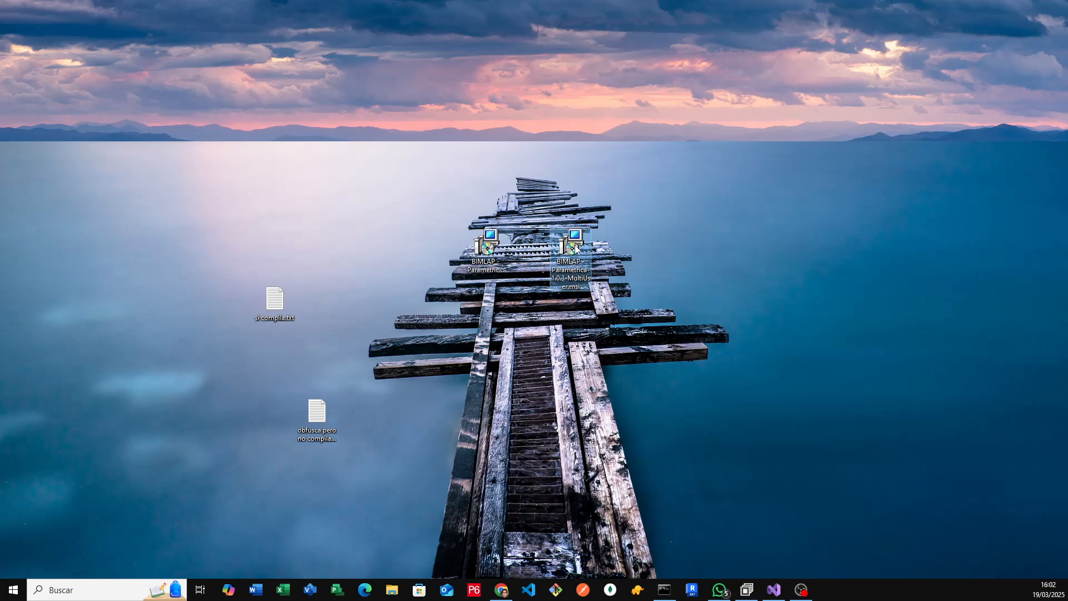
{"action": "left_click", "coordinate": [493, 264]}
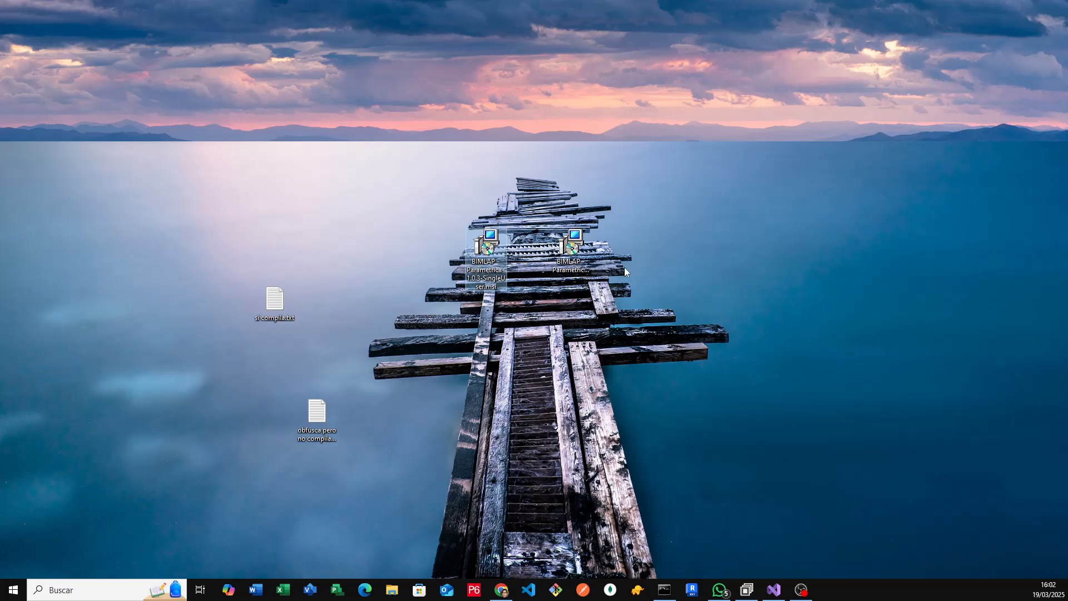
{"action": "left_click", "coordinate": [573, 261]}
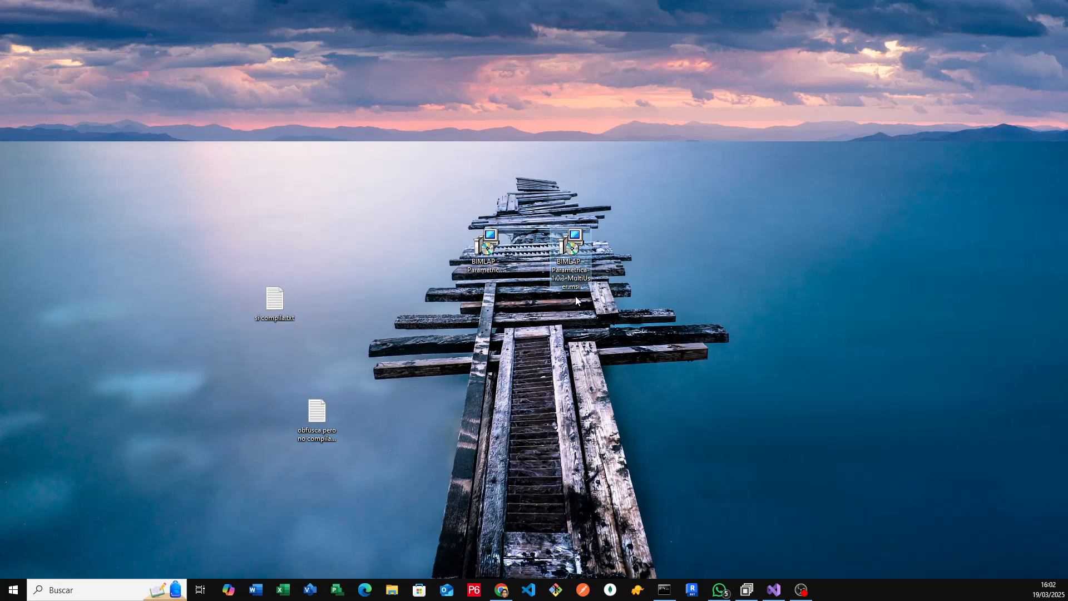
{"action": "left_click", "coordinate": [487, 256]}
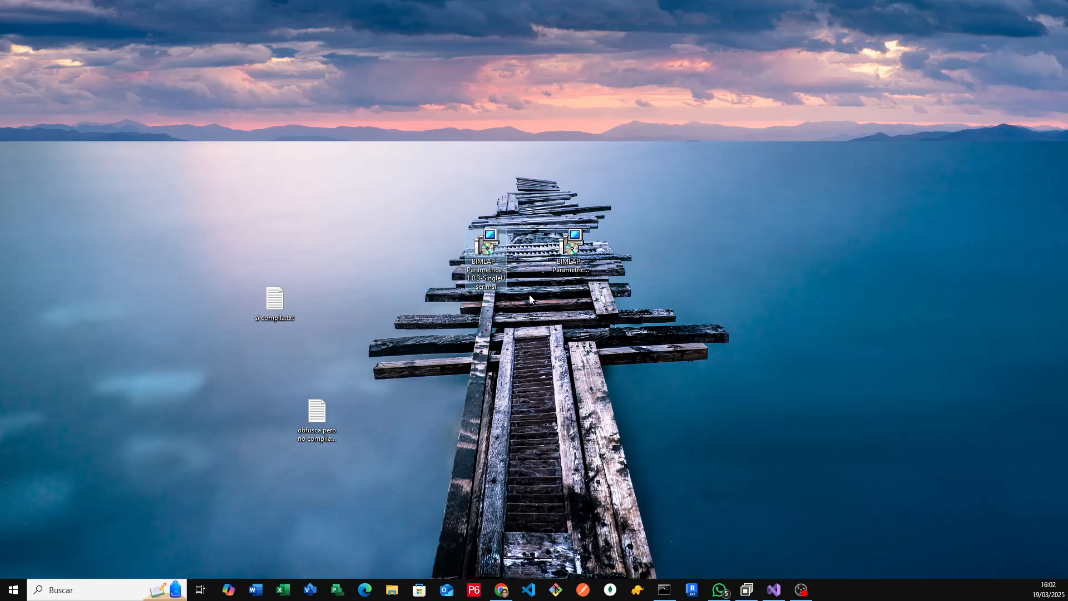
{"action": "double_click", "coordinate": [580, 270]}
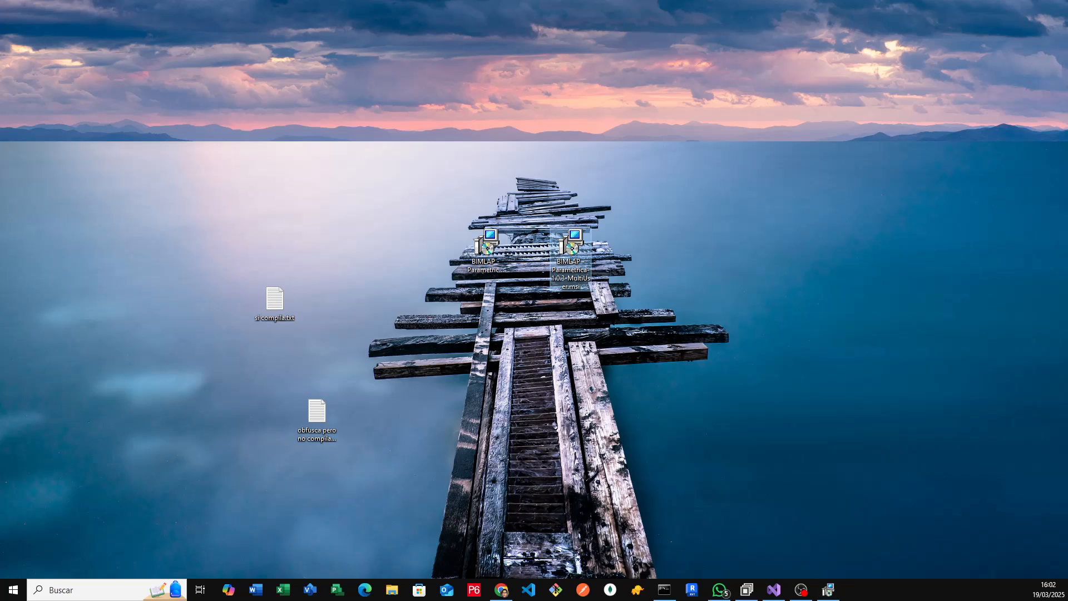
{"action": "left_click_drag", "start_coordinate": [394, 125], "coordinate": [687, 107]}
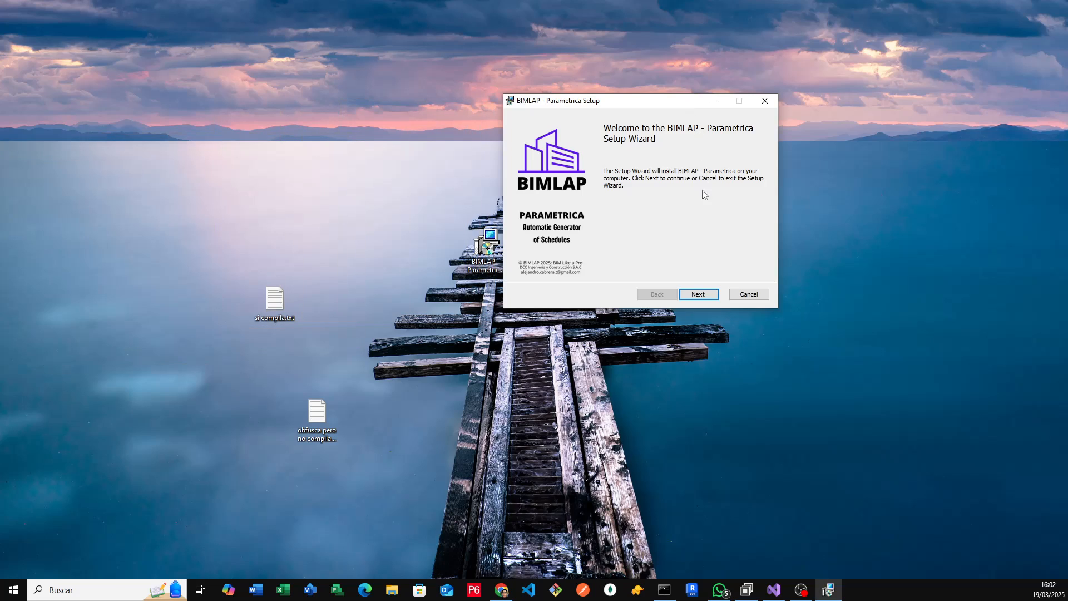
- Install the Parametrica add-in for Revit 2023 in the default location and finish the setup wizard
{"action": "left_click", "coordinate": [699, 295]}
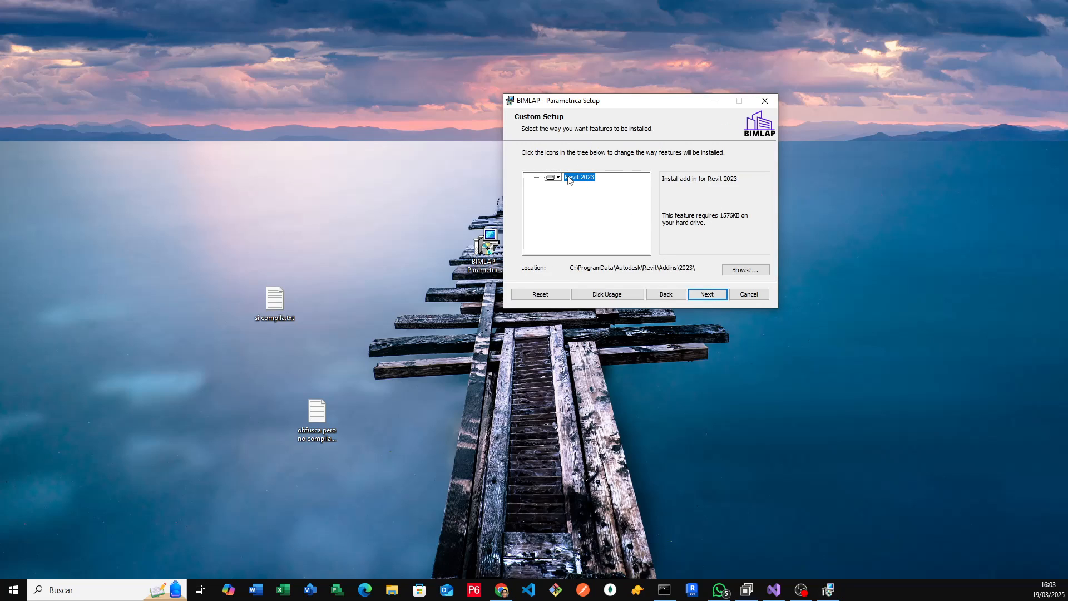
{"action": "left_click", "coordinate": [706, 295]}
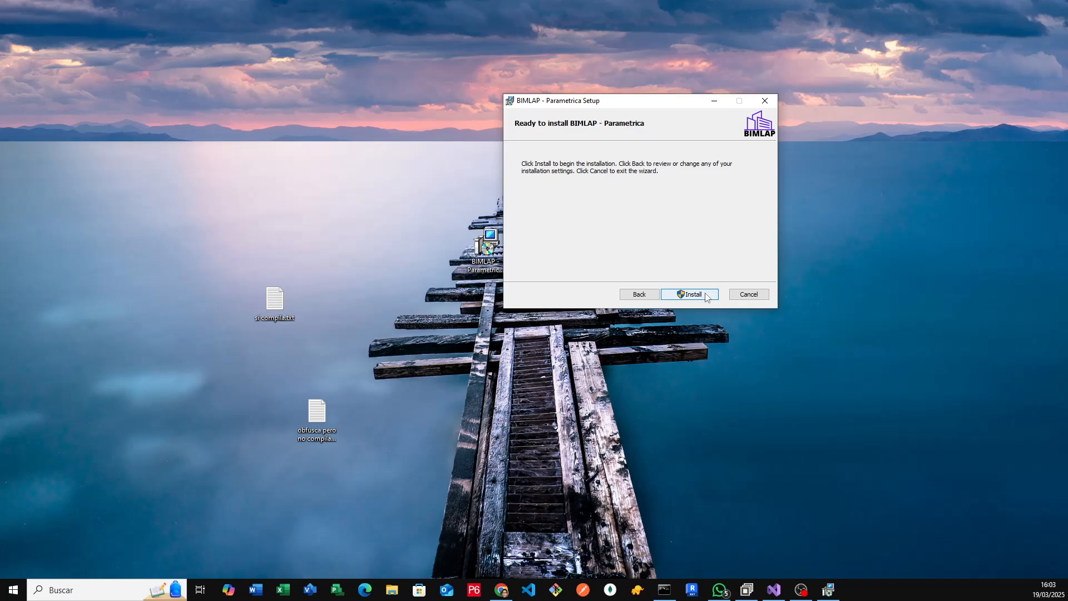
{"action": "left_click", "coordinate": [694, 294]}
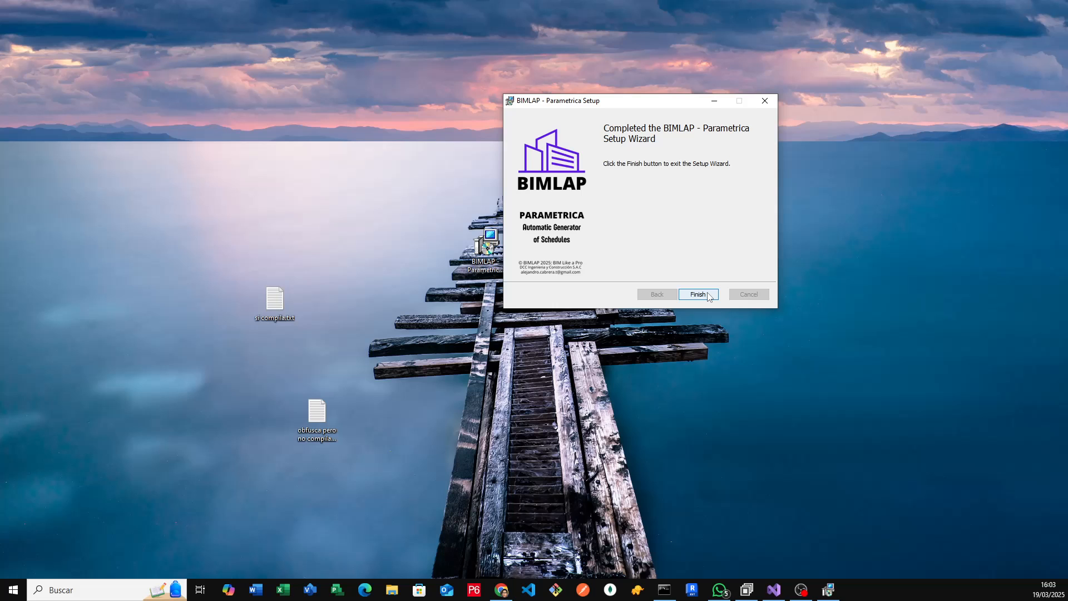
{"action": "left_click", "coordinate": [709, 294]}
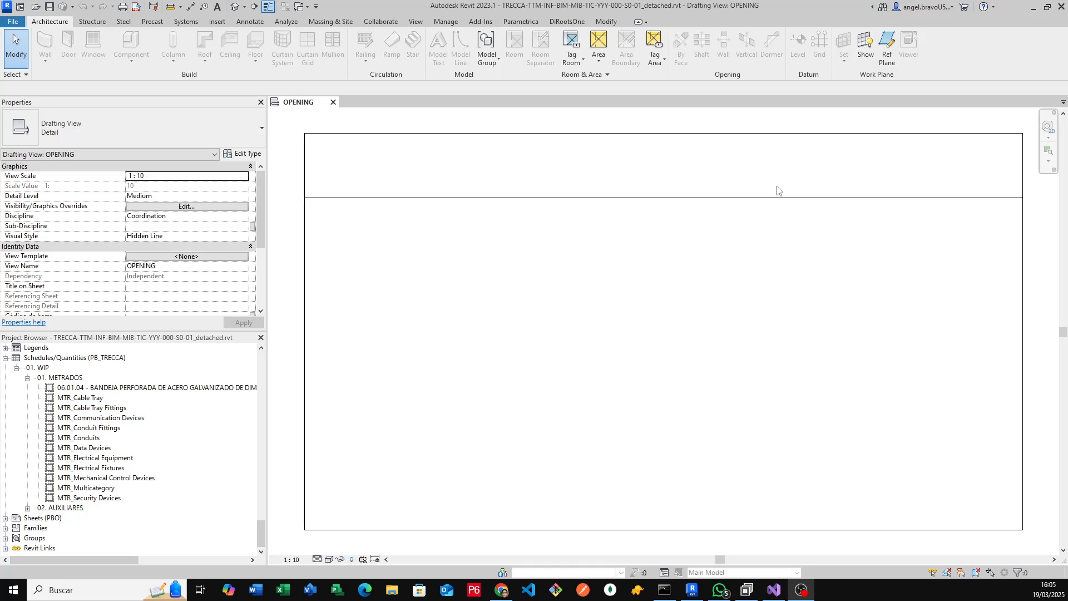
- In Revit, open Parametrica's Automatic generator for schedules and move its window clear of the Project Browser
{"action": "left_click", "coordinate": [527, 23]}
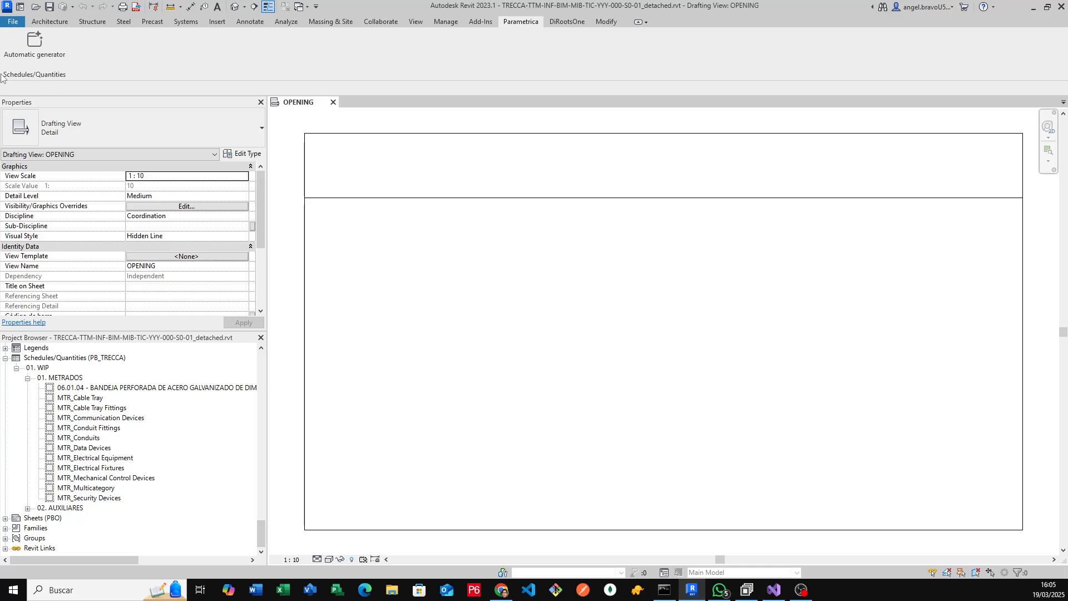
{"action": "left_click", "coordinate": [38, 48]}
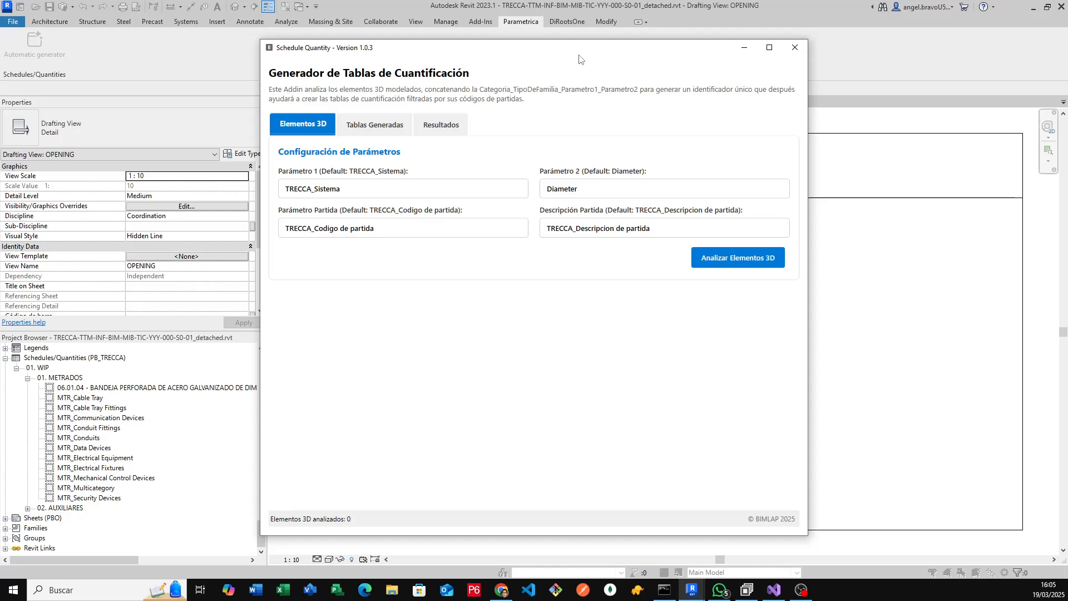
{"action": "left_click_drag", "start_coordinate": [583, 53], "coordinate": [754, 48]}
- Set Parámetro 1 of the schedule generator to TTM_Sistema
{"action": "left_click", "coordinate": [724, 182]}
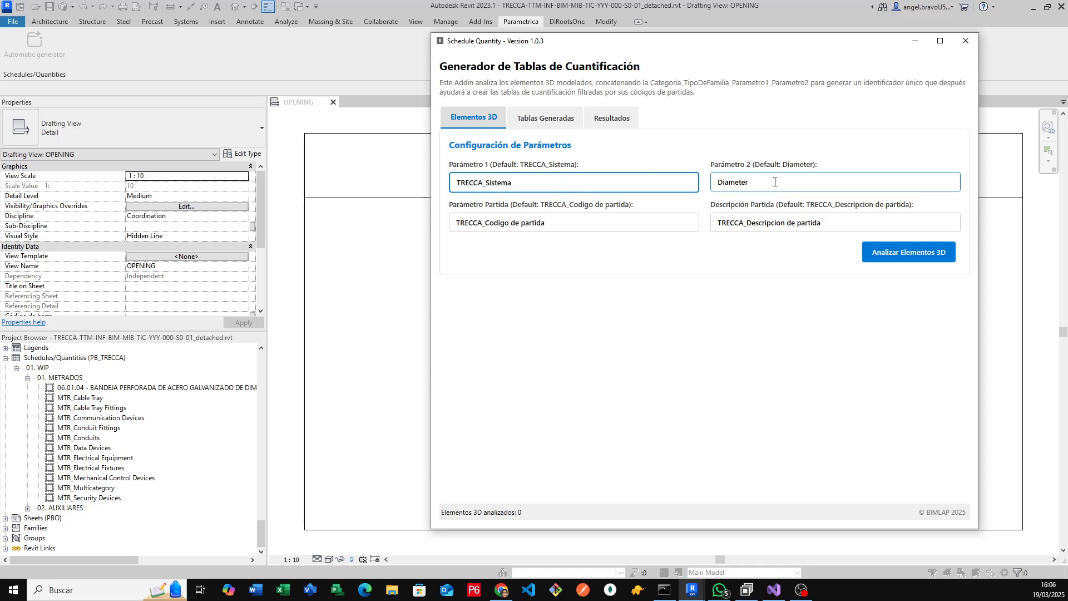
{"action": "left_click", "coordinate": [581, 186]}
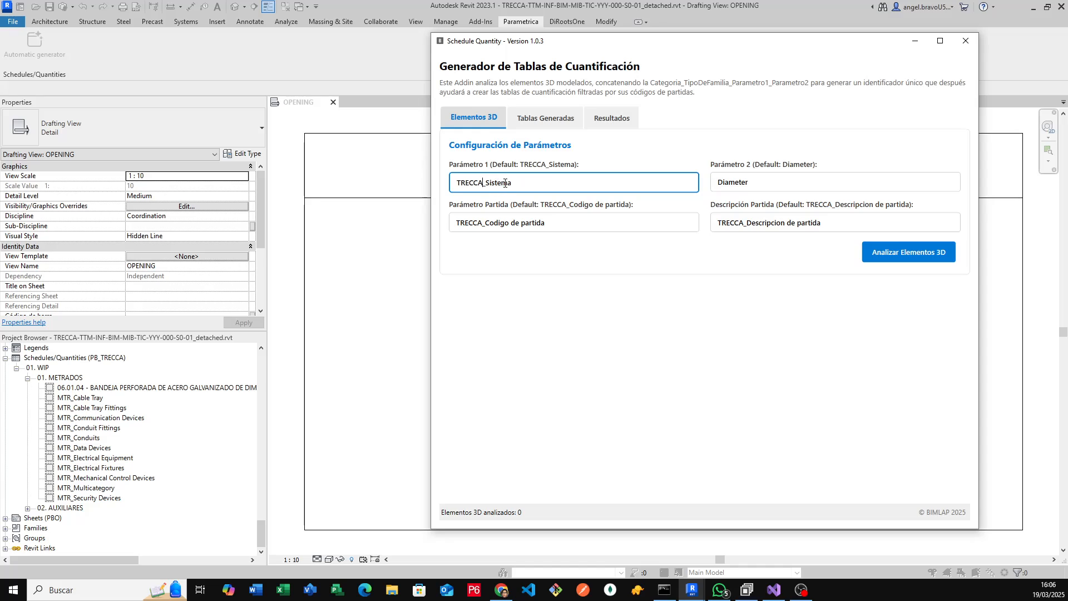
{"action": "key", "text": "BackSpace"}
{"action": "key", "text": "BackSpace"}
{"action": "key", "text": "BackSpace"}
{"action": "key", "text": "BackSpace"}
{"action": "key", "text": "BackSpace"}
{"action": "type", "text": "TM"}
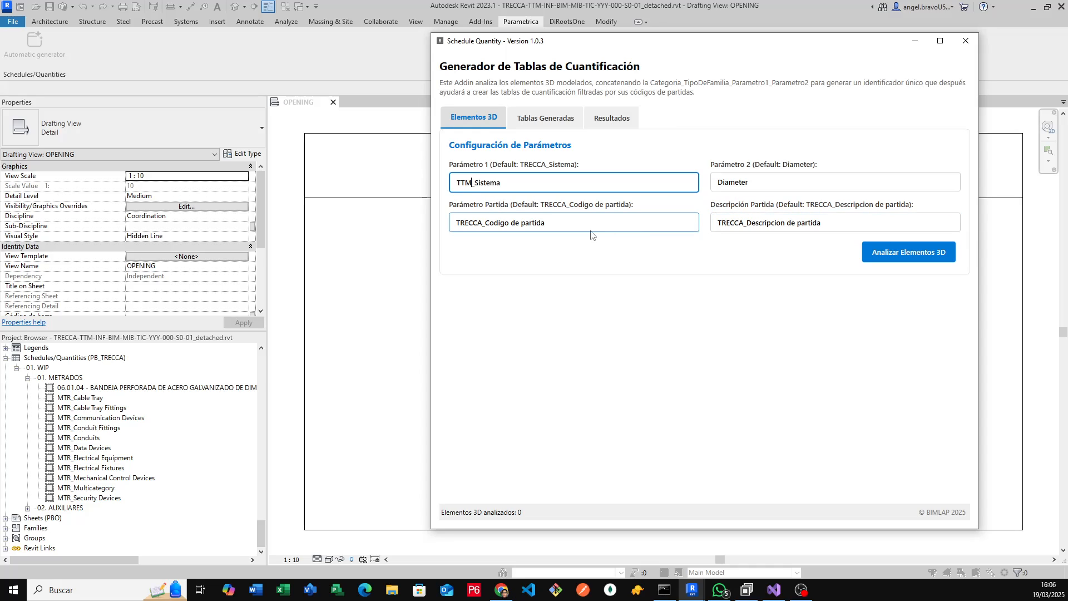
{"action": "left_click", "coordinate": [561, 224]}
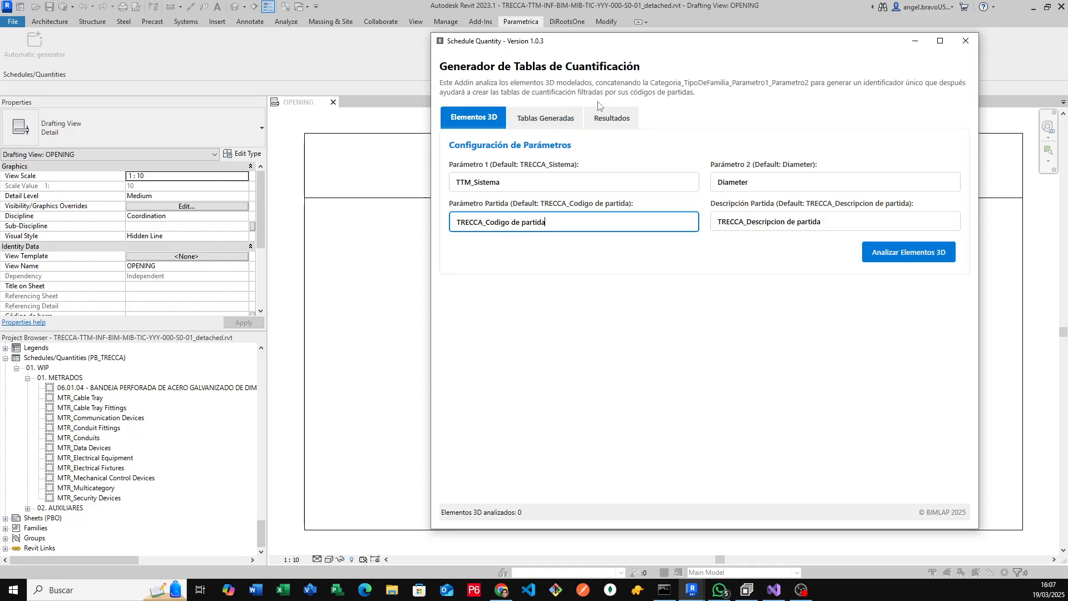
- Check the Tablas Generadas and Resultados sections and the BIMLAP credit note, and return to Elementos 3D
{"action": "left_click", "coordinate": [546, 126]}
{"action": "left_click", "coordinate": [608, 116]}
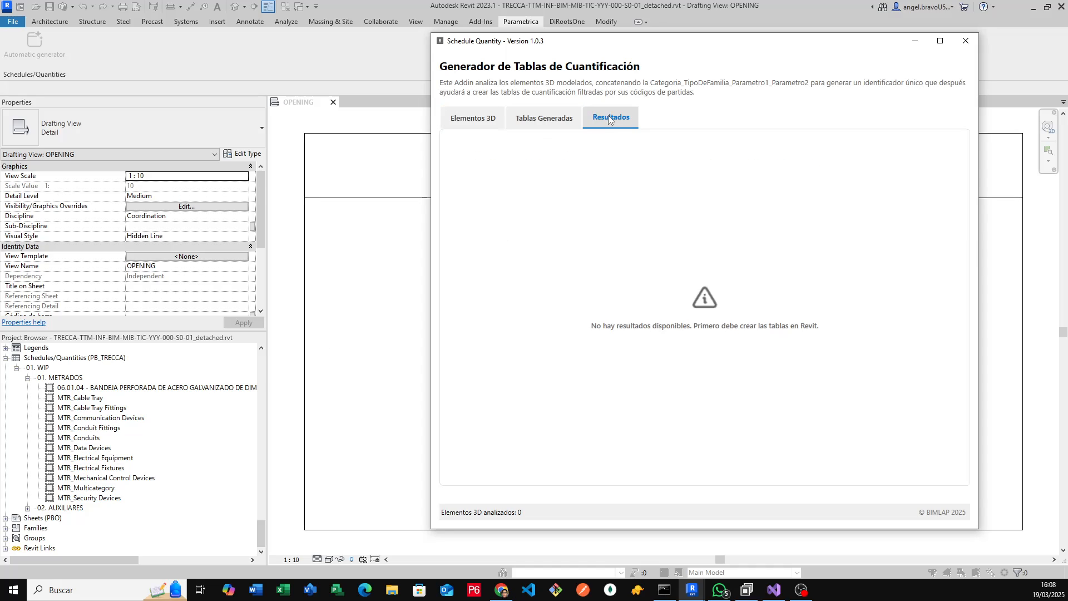
{"action": "left_click", "coordinate": [551, 131]}
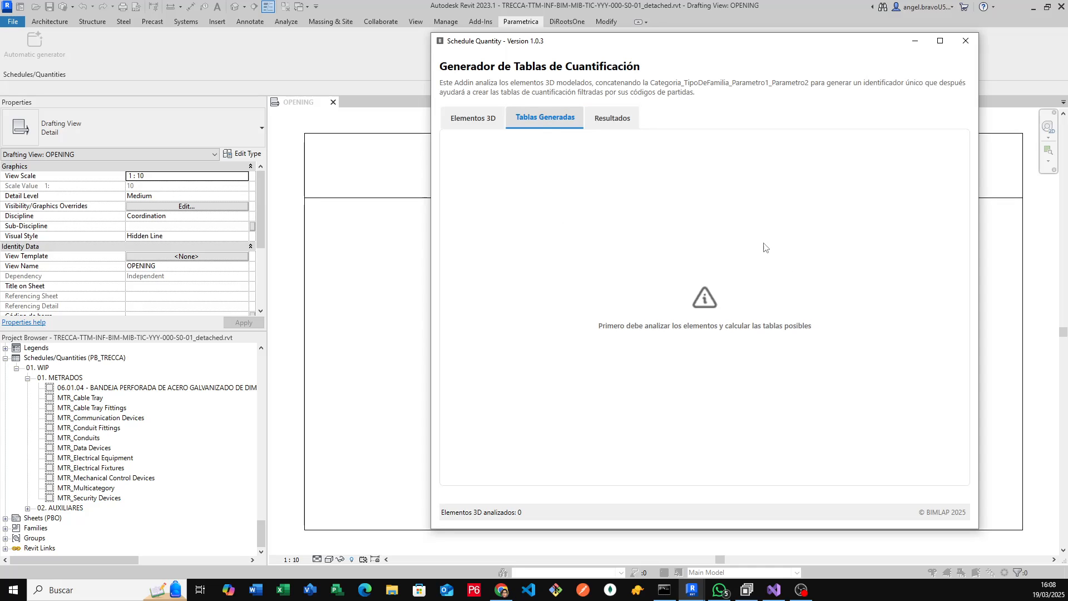
{"action": "left_click", "coordinate": [609, 117]}
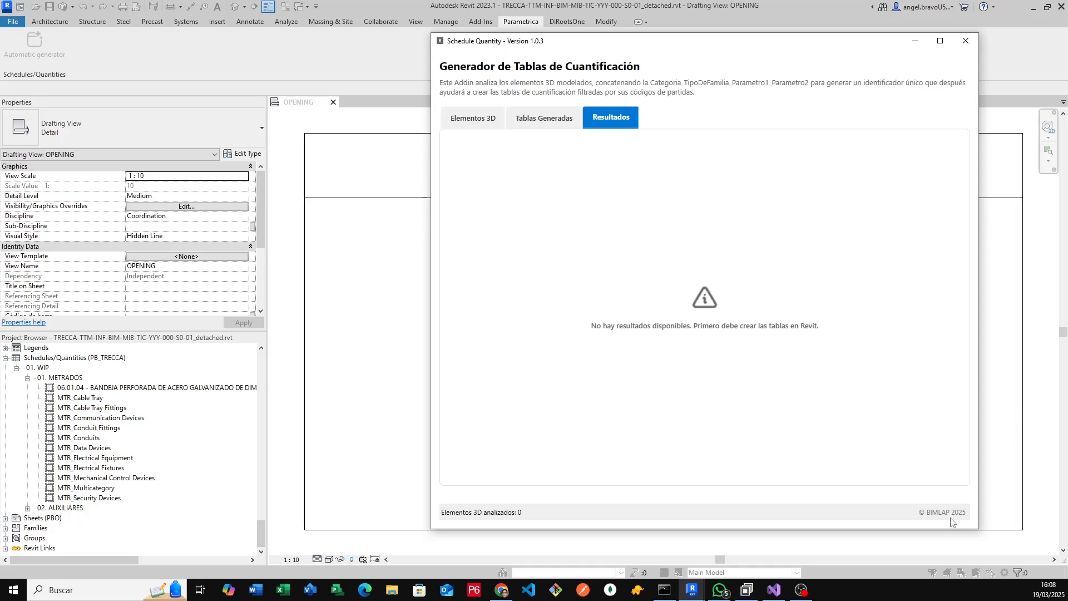
{"action": "mouse_move", "coordinate": [947, 517]}
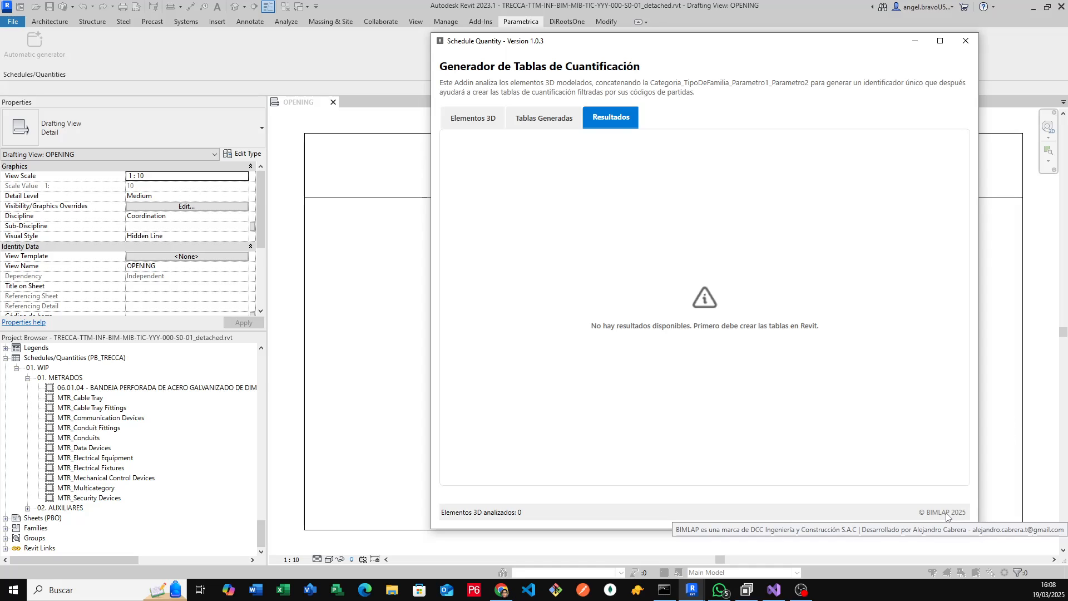
{"action": "left_click", "coordinate": [475, 122]}
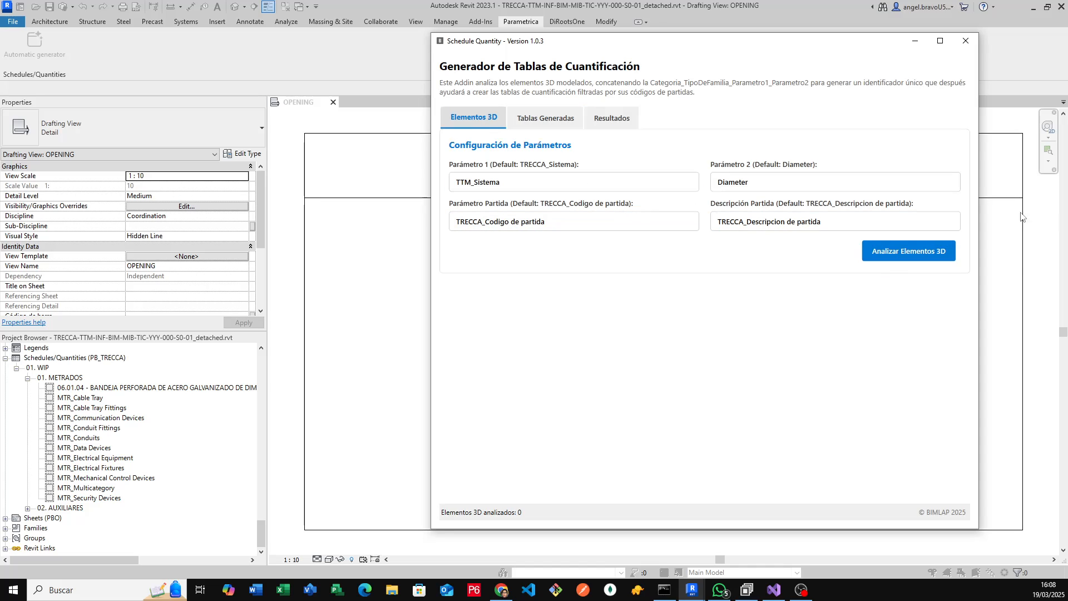
- Analyze the model's 3D elements with the configured parameters and make the generator window taller
{"action": "left_click", "coordinate": [899, 257]}
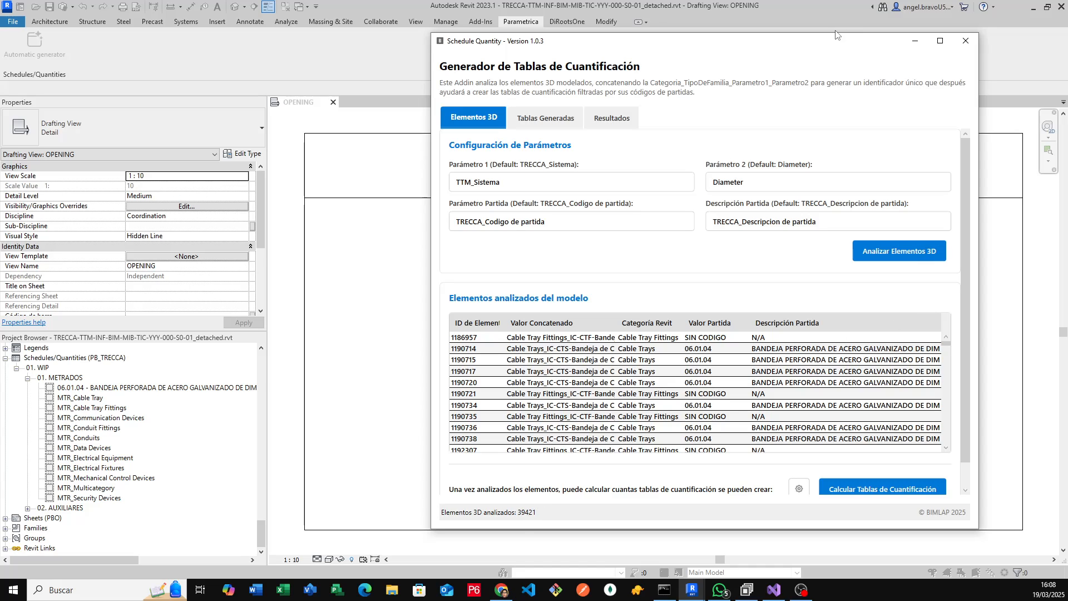
{"action": "left_click_drag", "start_coordinate": [829, 41], "coordinate": [834, 15]}
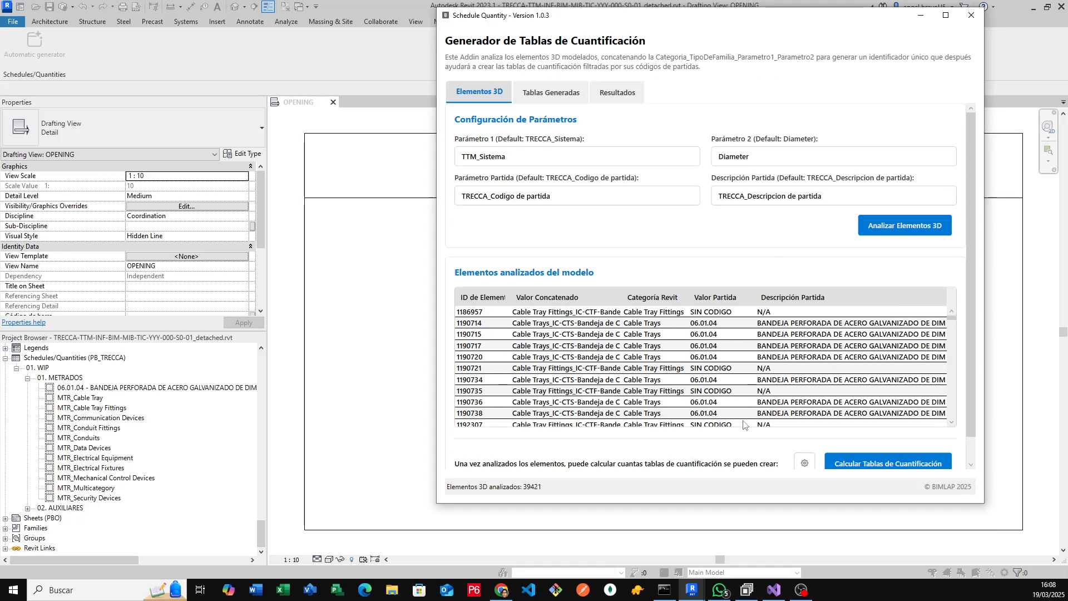
{"action": "left_click_drag", "start_coordinate": [720, 503], "coordinate": [720, 565]}
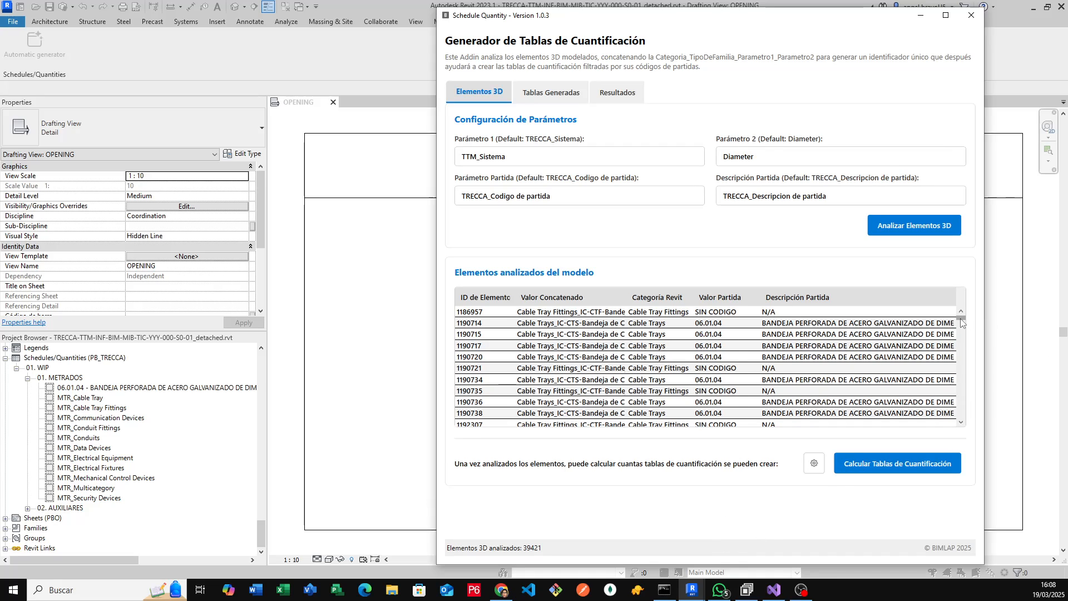
- Examine the categories, item codes and descriptions in the list of analyzed model elements
{"action": "left_click_drag", "start_coordinate": [961, 318], "coordinate": [960, 395]}
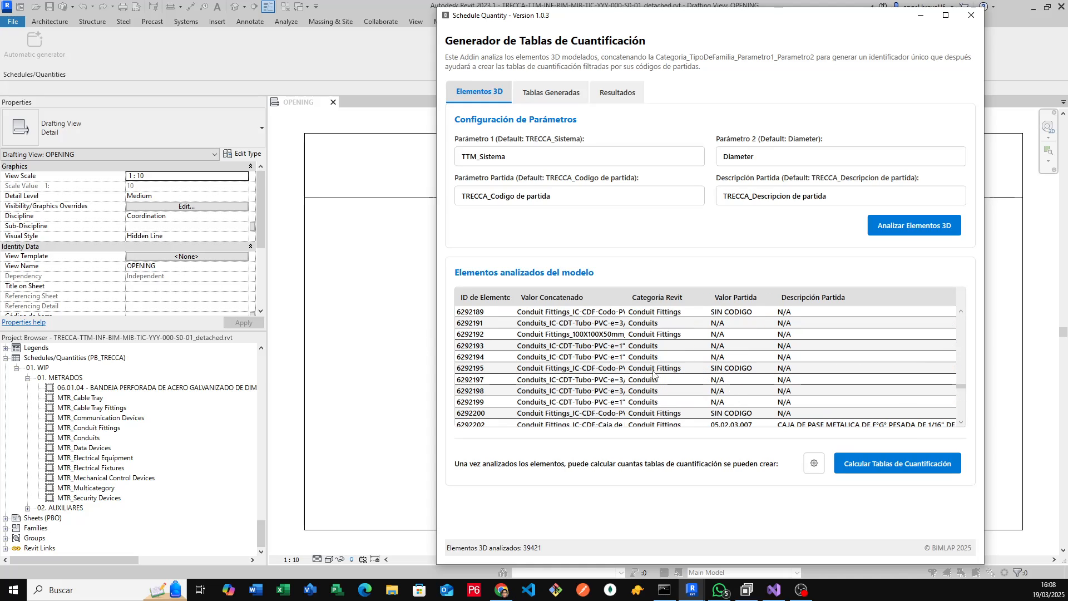
{"action": "scroll", "coordinate": [637, 395], "scroll_direction": "down", "scroll_amount": 2}
{"action": "scroll", "coordinate": [722, 370], "scroll_direction": "up", "scroll_amount": 2}
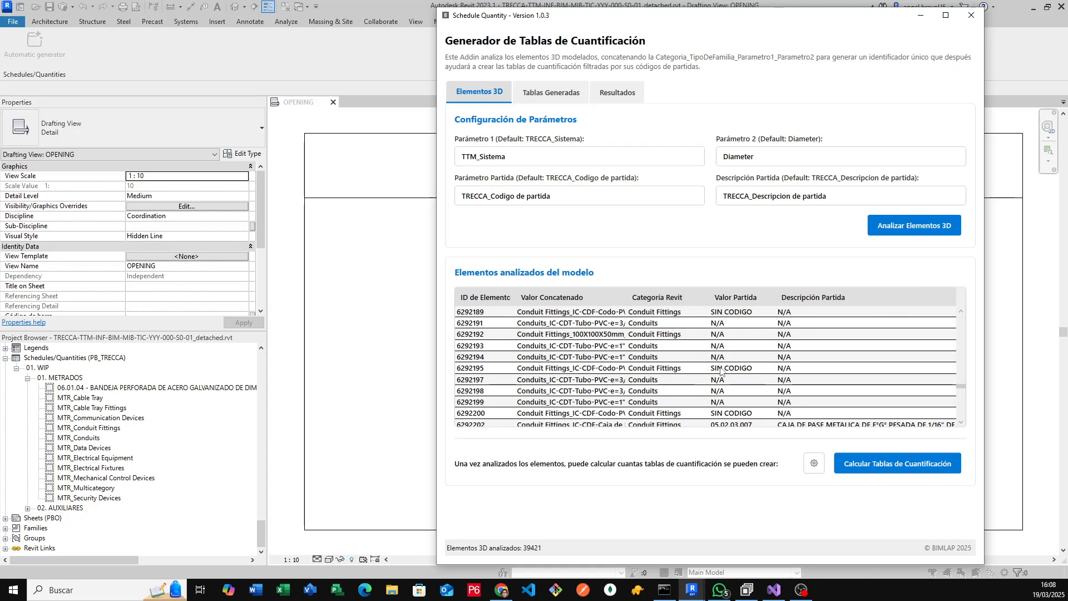
{"action": "scroll", "coordinate": [762, 364], "scroll_direction": "down", "scroll_amount": 4}
{"action": "scroll", "coordinate": [783, 374], "scroll_direction": "down", "scroll_amount": 10}
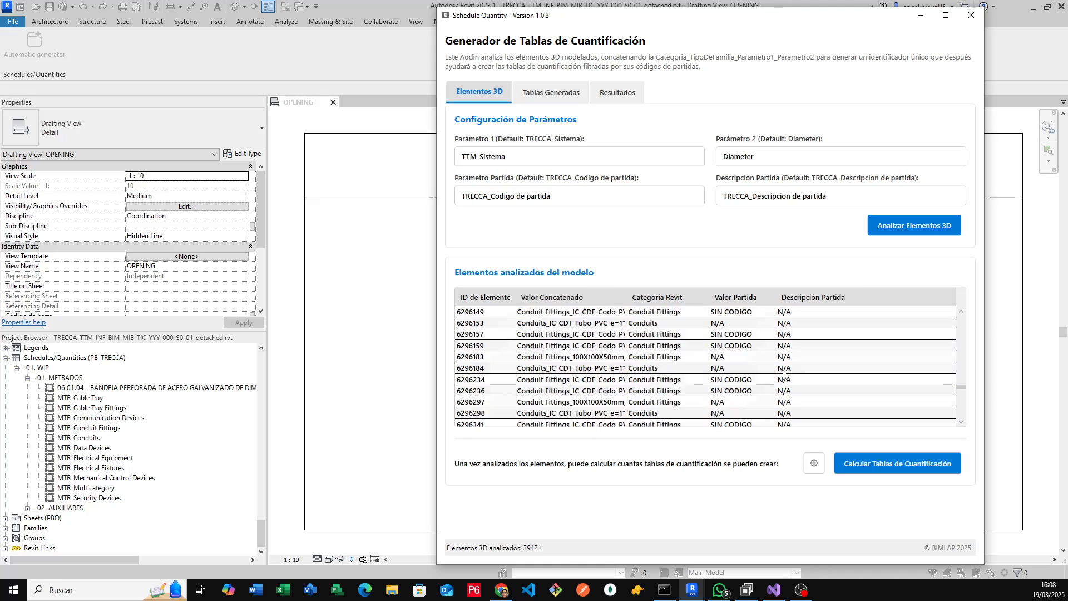
{"action": "scroll", "coordinate": [783, 374], "scroll_direction": "down", "scroll_amount": 5}
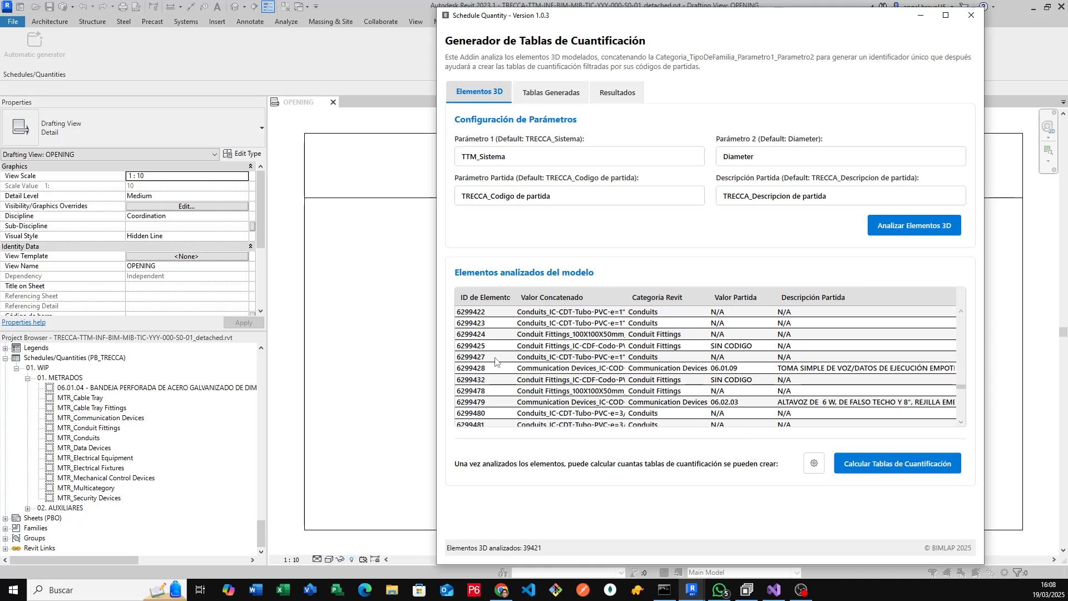
- Widen the Valor Concatenado column of the analyzed elements table and review its values back to the first row
{"action": "left_click_drag", "start_coordinate": [626, 303], "coordinate": [765, 309]}
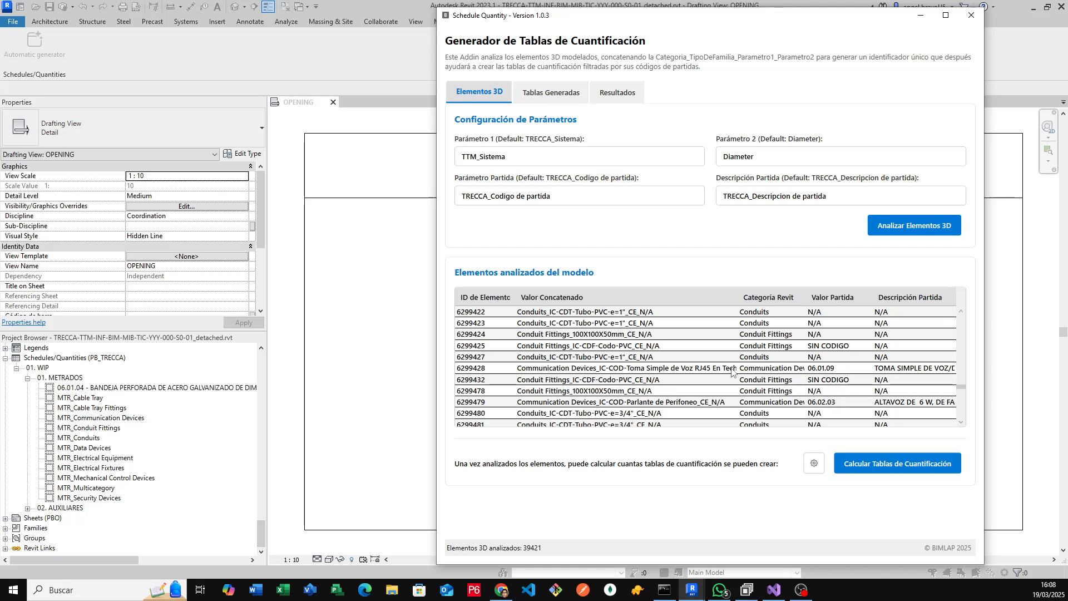
{"action": "left_click_drag", "start_coordinate": [737, 298], "coordinate": [739, 298]}
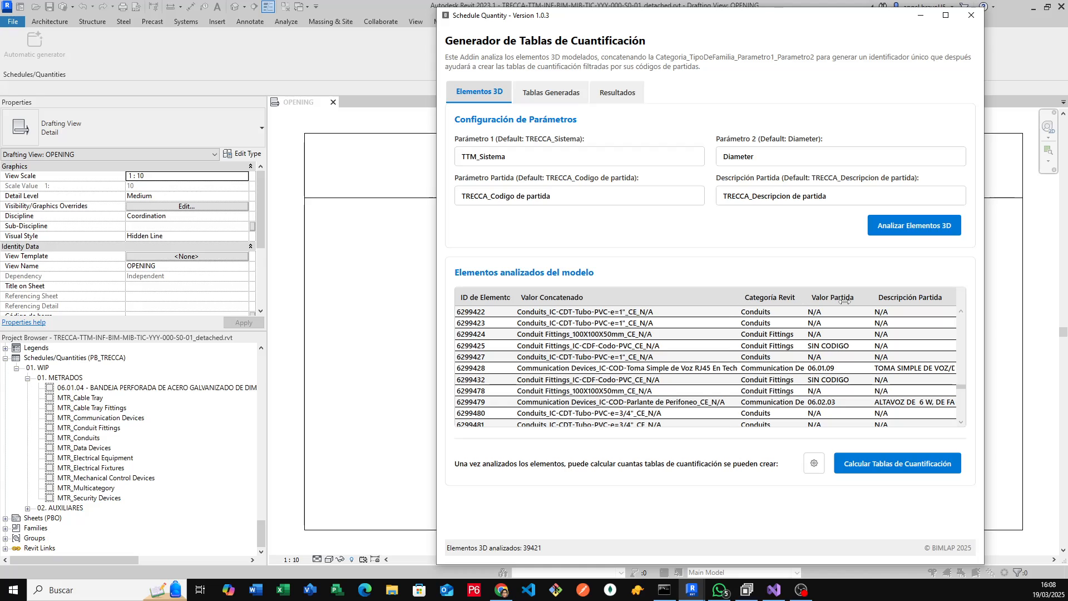
{"action": "left_click_drag", "start_coordinate": [844, 302], "coordinate": [697, 321]}
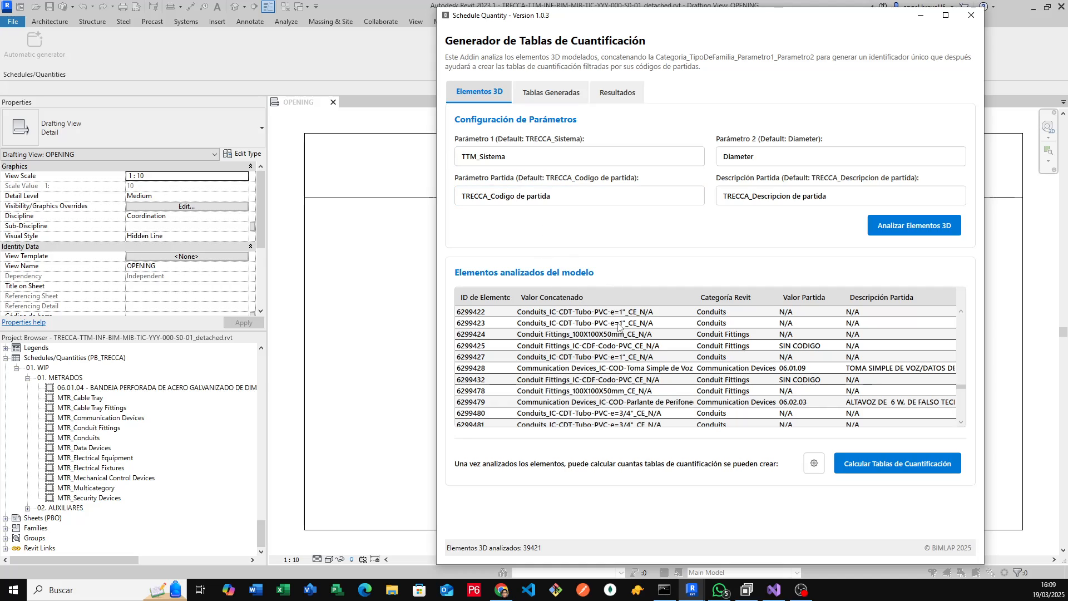
{"action": "scroll", "coordinate": [761, 355], "scroll_direction": "up", "scroll_amount": 5}
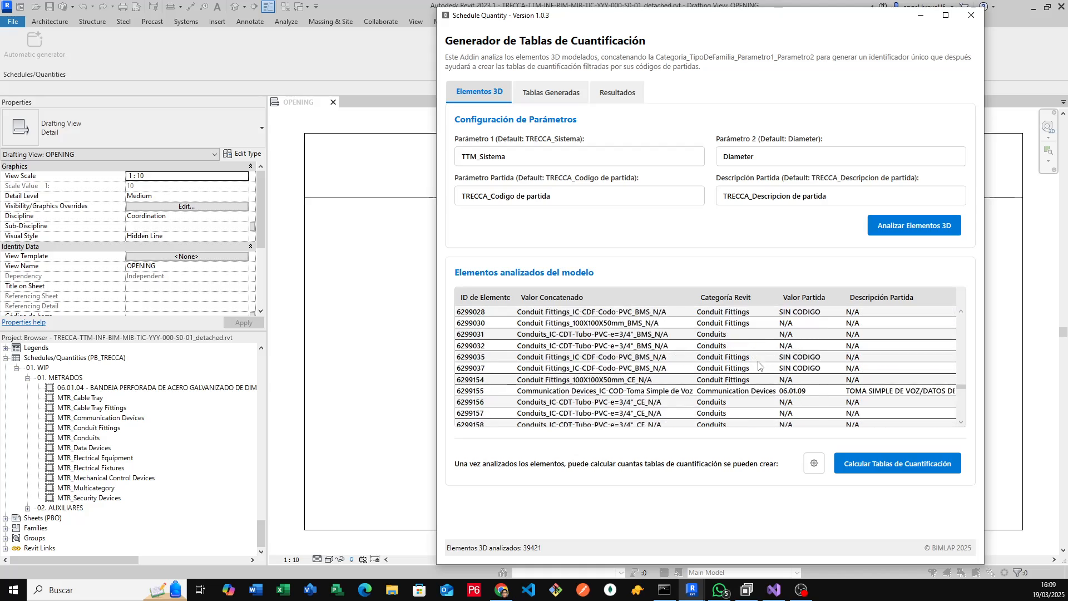
{"action": "scroll", "coordinate": [761, 355], "scroll_direction": "up", "scroll_amount": 5}
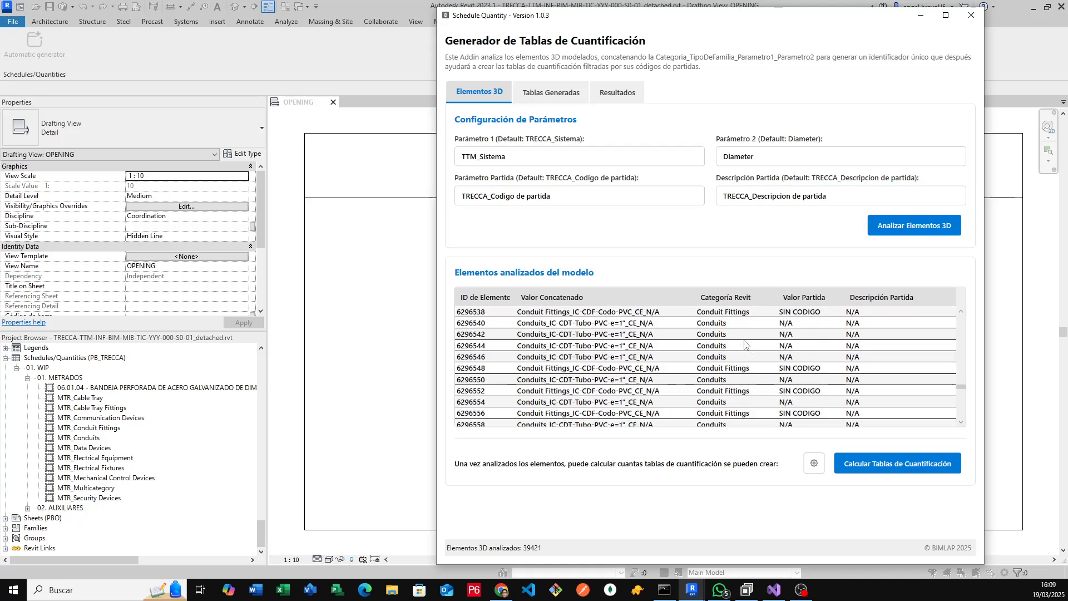
{"action": "scroll", "coordinate": [745, 348], "scroll_direction": "up", "scroll_amount": 5}
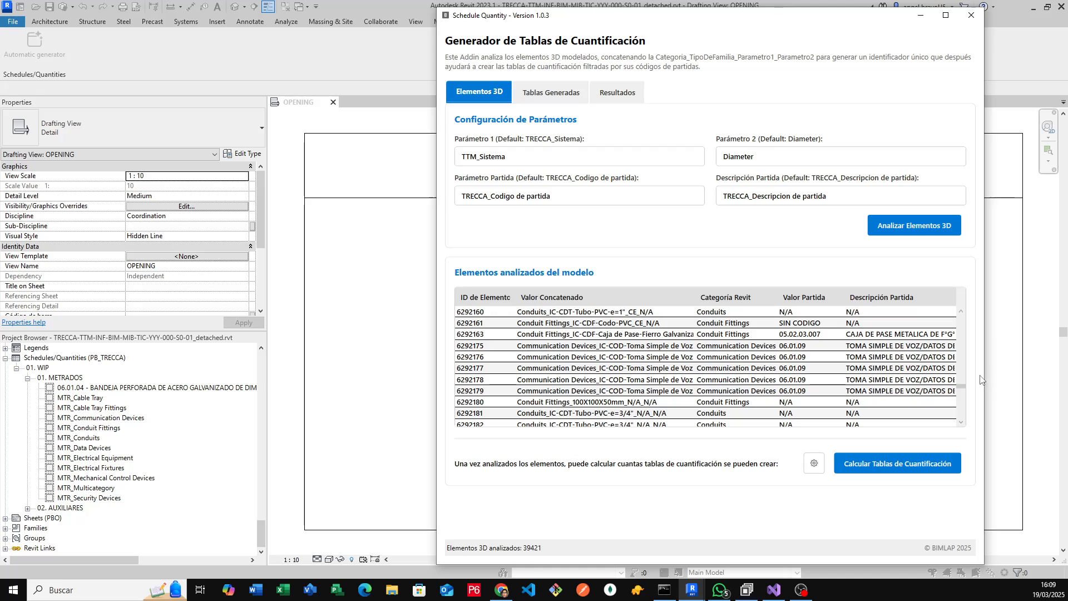
{"action": "left_click_drag", "start_coordinate": [964, 392], "coordinate": [965, 315]}
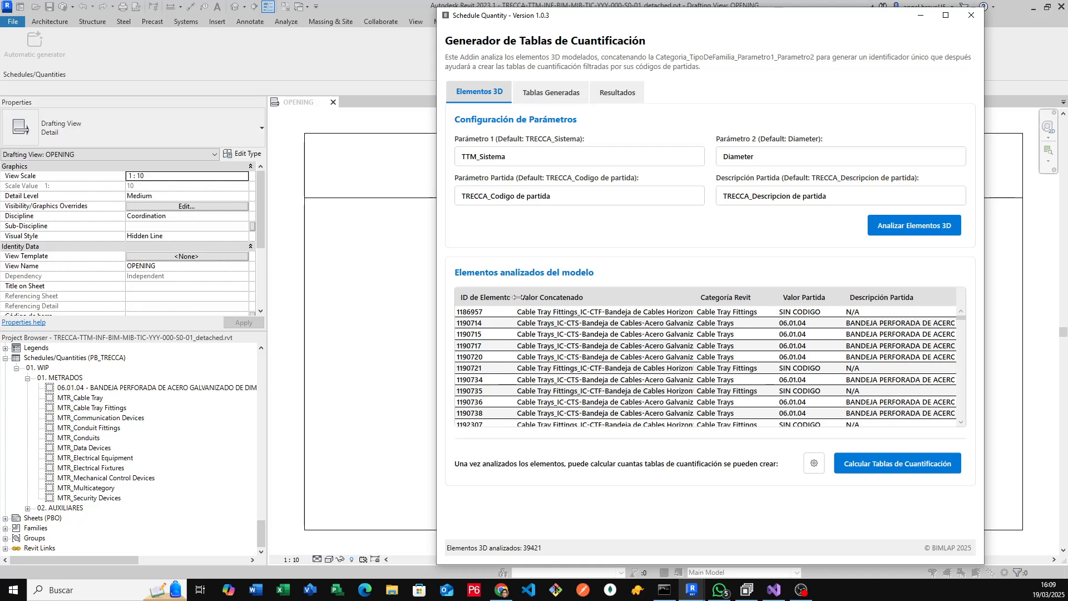
- Narrow the element ID column, widen the generator window, and widen the Valor Concatenado column to show its full values
{"action": "left_click_drag", "start_coordinate": [518, 299], "coordinate": [513, 298]}
{"action": "left_click_drag", "start_coordinate": [437, 289], "coordinate": [156, 299]}
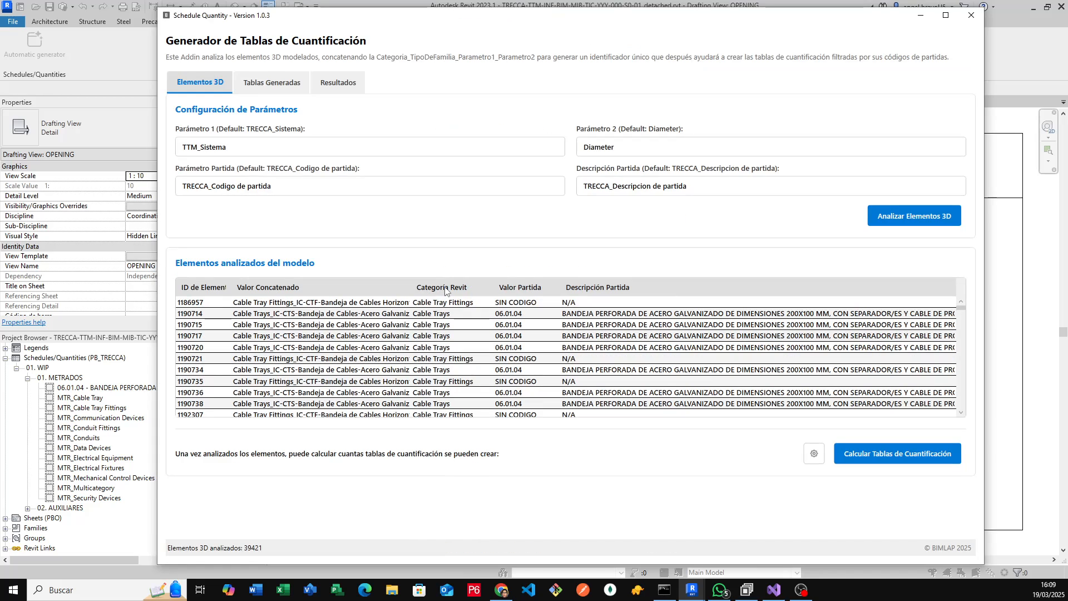
{"action": "left_click_drag", "start_coordinate": [412, 291], "coordinate": [541, 311]}
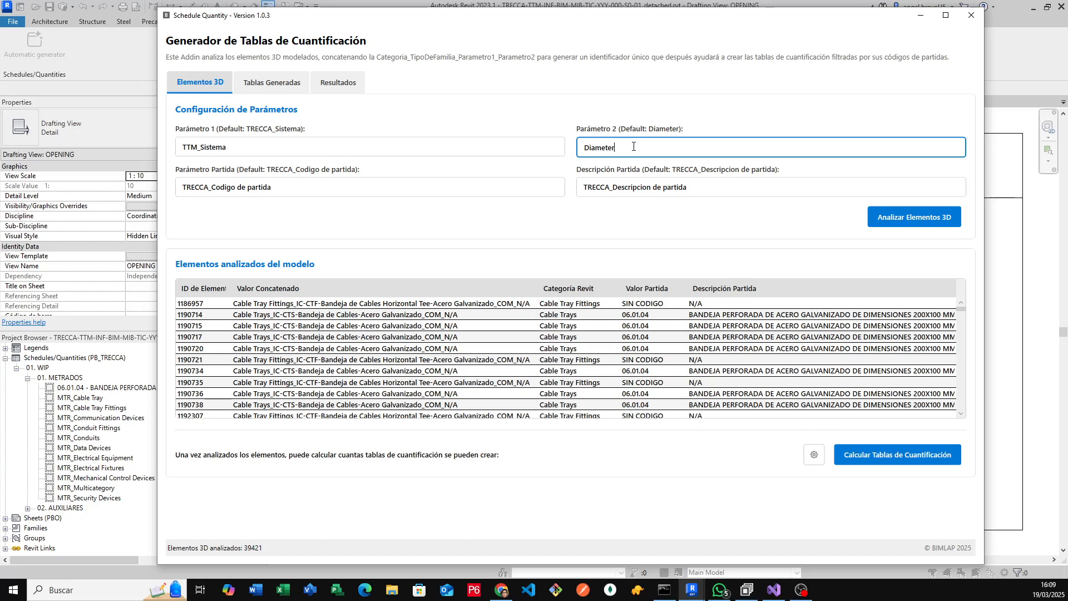
- Set Parámetro 2 to Size and analyze the model's 3D elements again
{"action": "double_click", "coordinate": [633, 147]}
{"action": "type", "text": "Size"}
{"action": "left_click", "coordinate": [900, 222]}
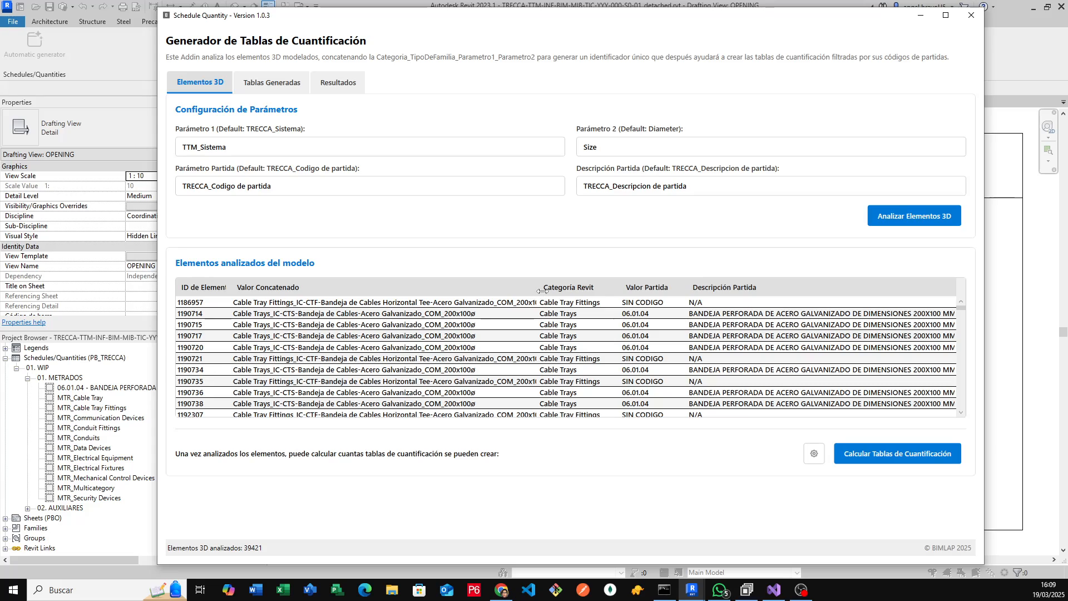
- Widen the Valor Concatenado column to fit the size values and review the analyzed cable tray and security device rows
{"action": "left_click_drag", "start_coordinate": [538, 287], "coordinate": [634, 286]}
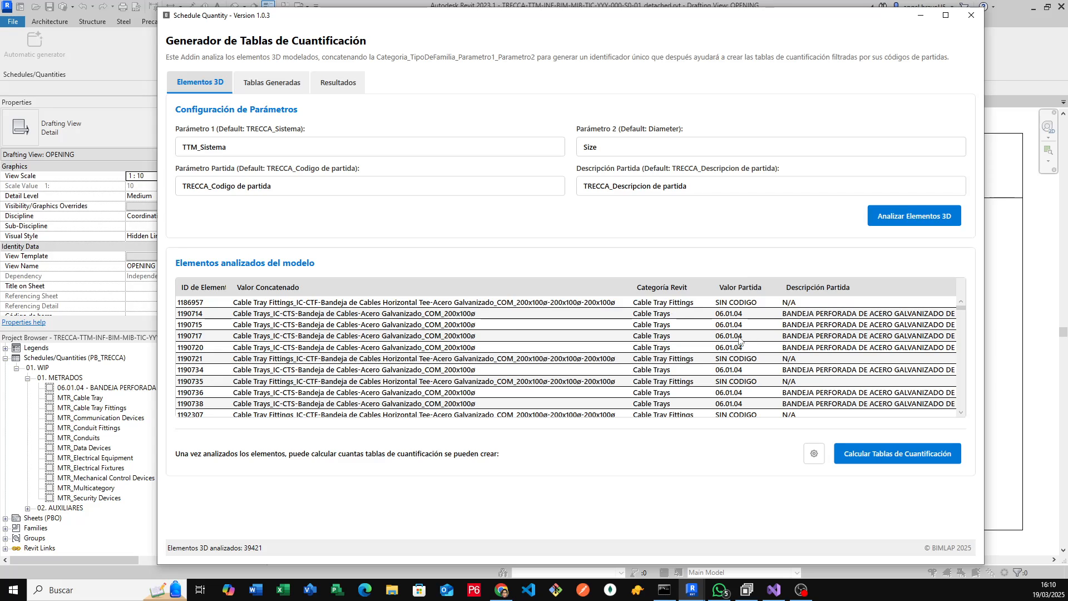
{"action": "scroll", "coordinate": [826, 334], "scroll_direction": "down", "scroll_amount": 10}
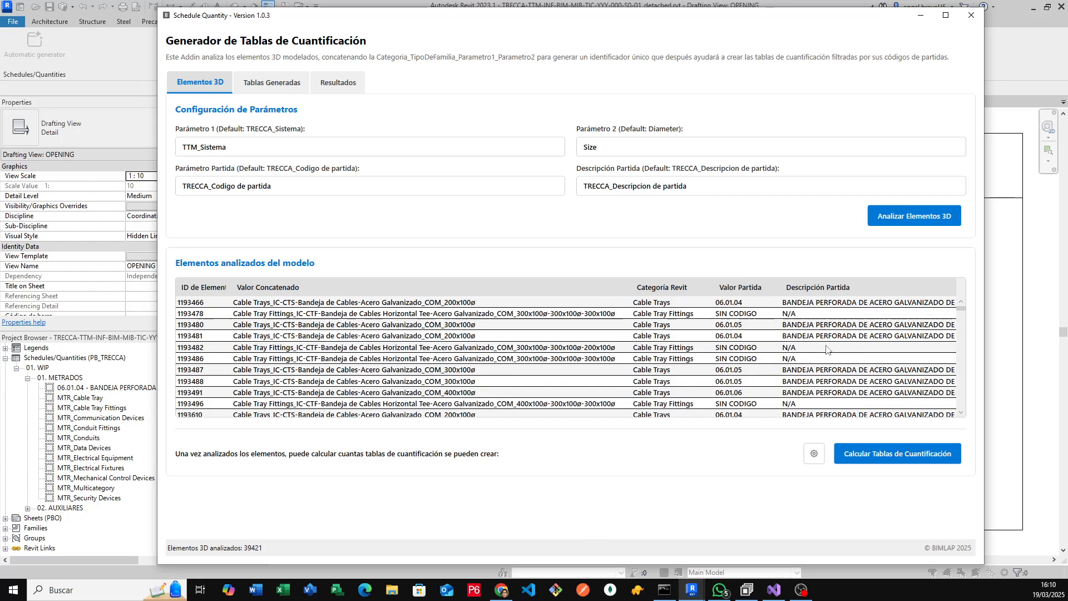
{"action": "scroll", "coordinate": [826, 349], "scroll_direction": "down", "scroll_amount": 15}
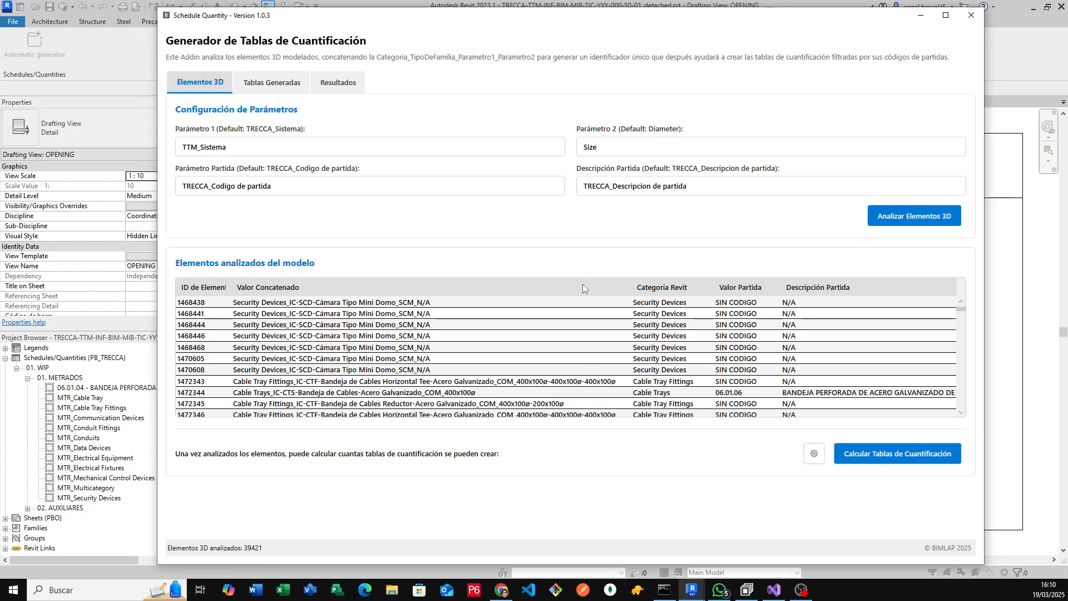
{"action": "scroll", "coordinate": [582, 355], "scroll_direction": "up", "scroll_amount": 5}
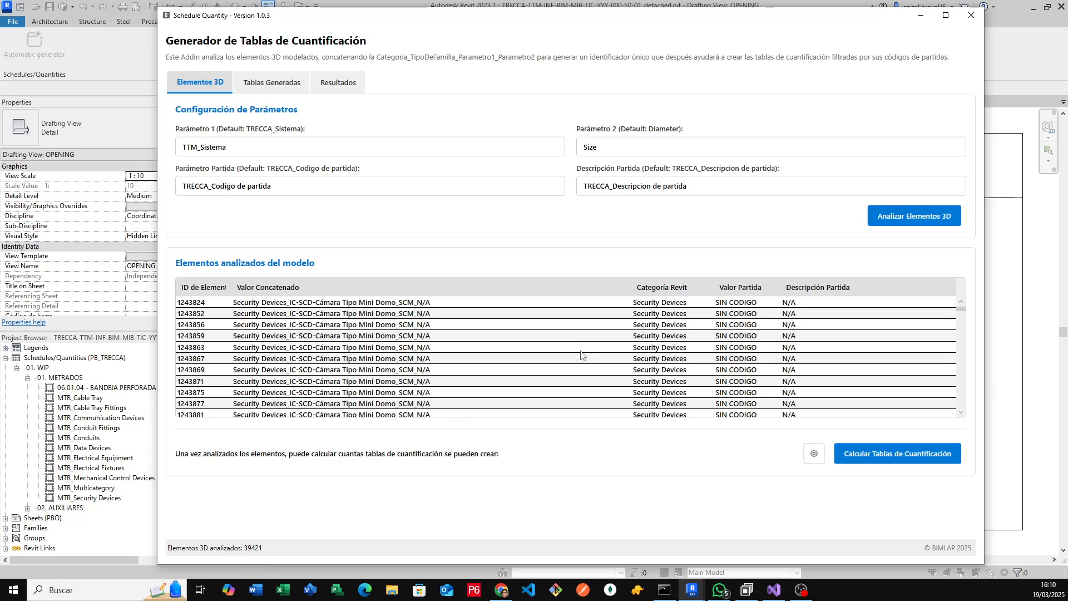
{"action": "scroll", "coordinate": [581, 354], "scroll_direction": "up", "scroll_amount": 3}
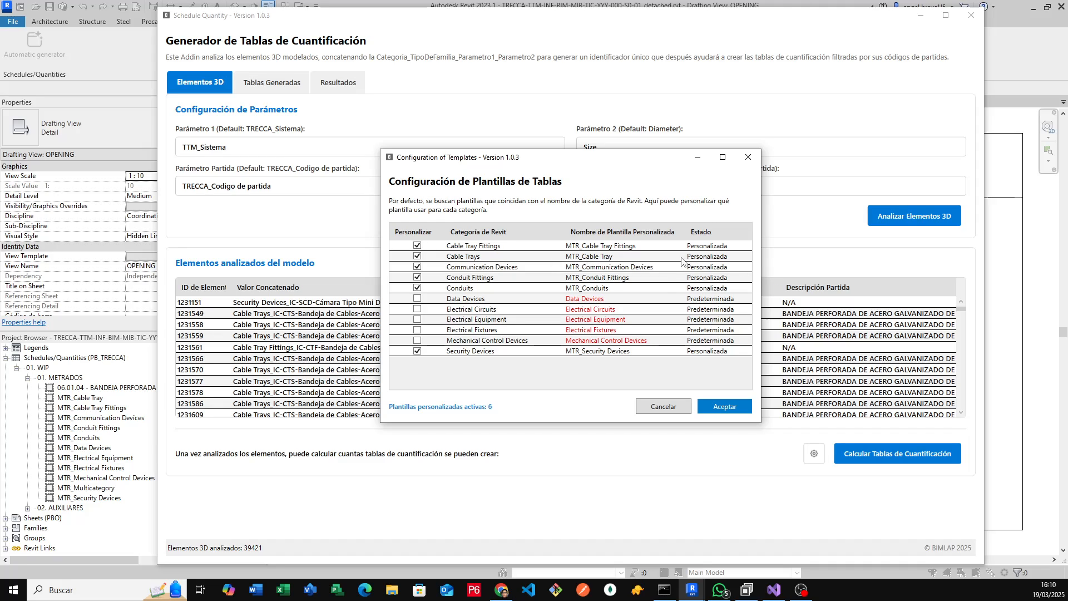
- In File Explorer, open scheduleQuantityMappingTemplate.json from Documents\Parametrica, read its template mappings, and close the editor and folder
{"action": "left_click", "coordinate": [395, 595]}
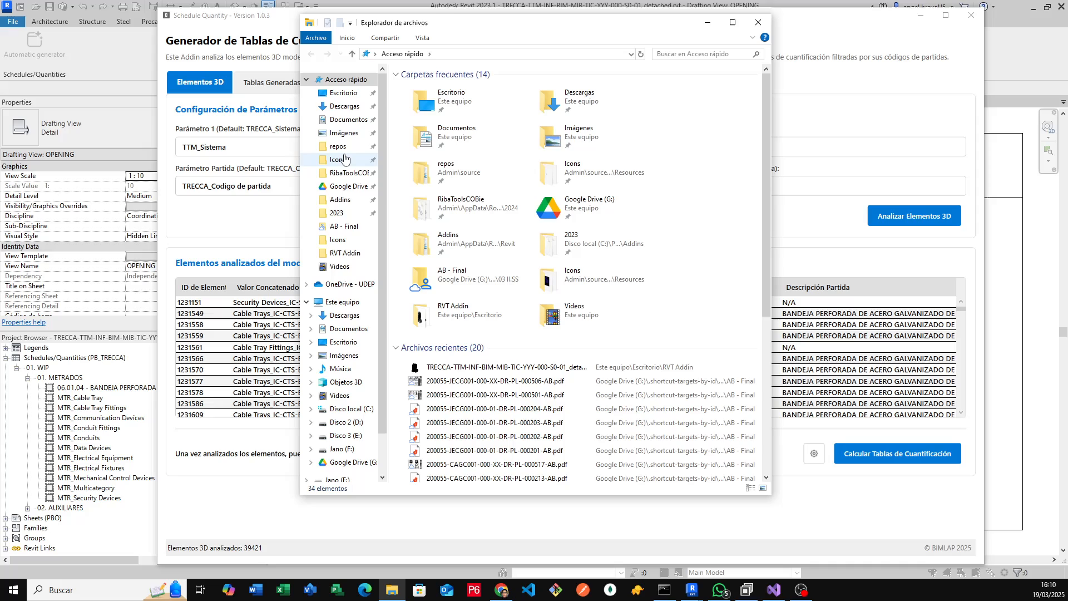
{"action": "left_click", "coordinate": [345, 121]}
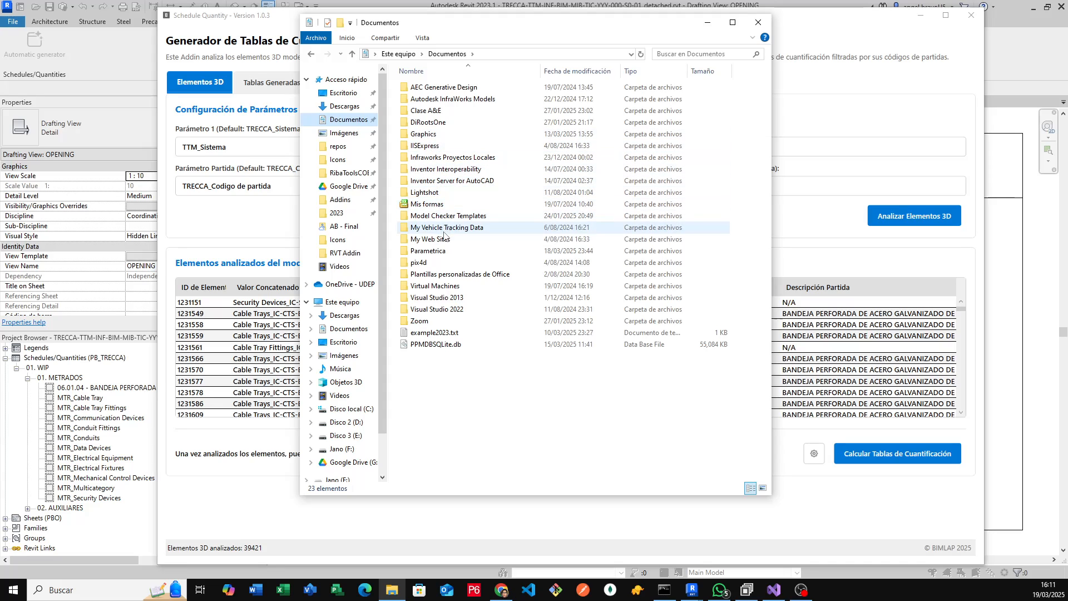
{"action": "double_click", "coordinate": [445, 251]}
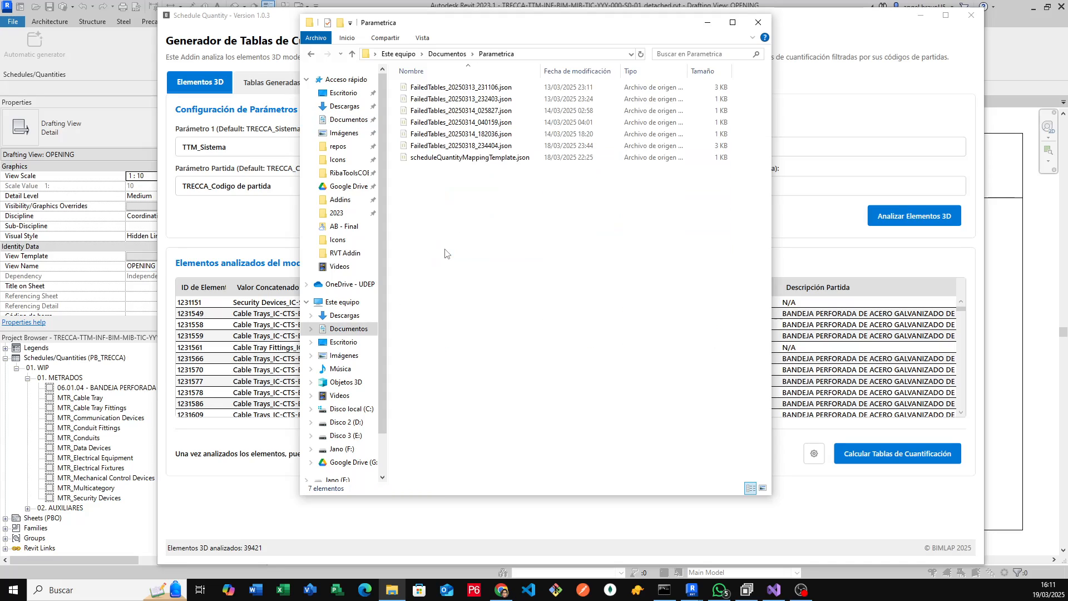
{"action": "left_click", "coordinate": [497, 162]}
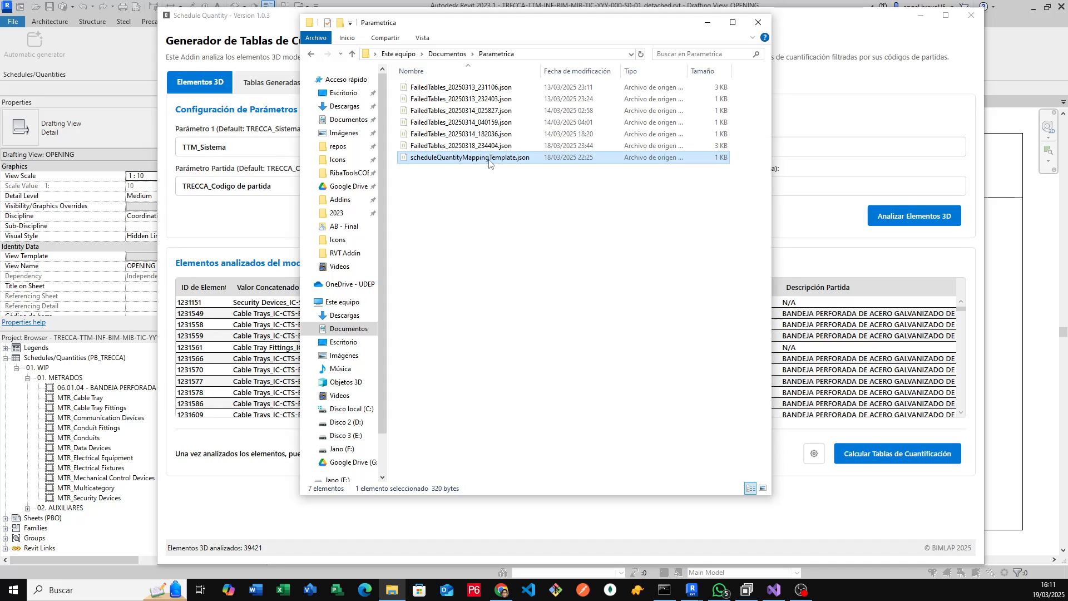
{"action": "right_click", "coordinate": [489, 160]}
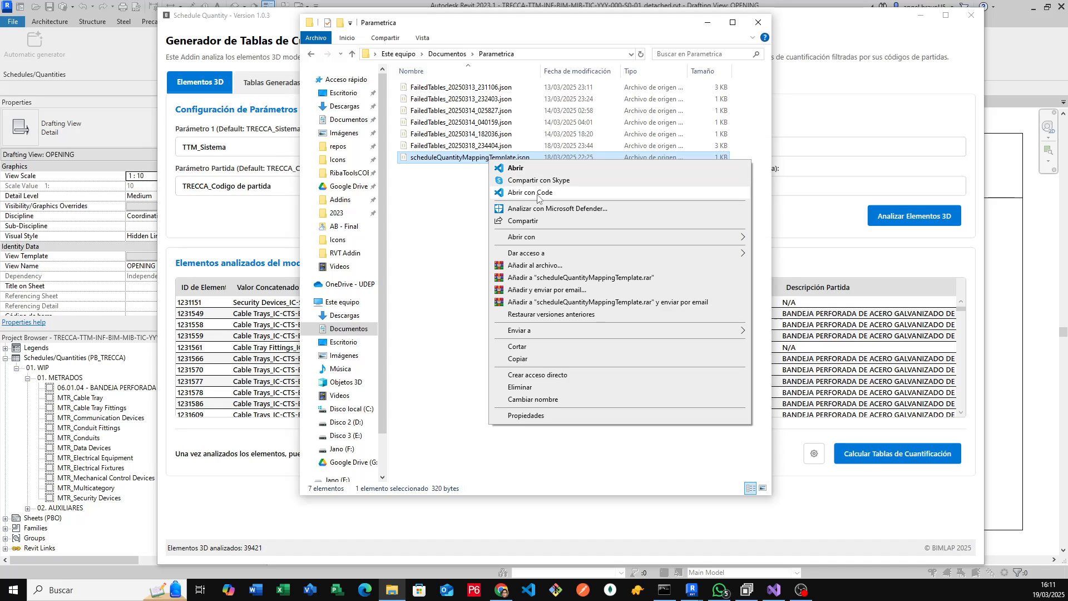
{"action": "left_click", "coordinate": [532, 168]}
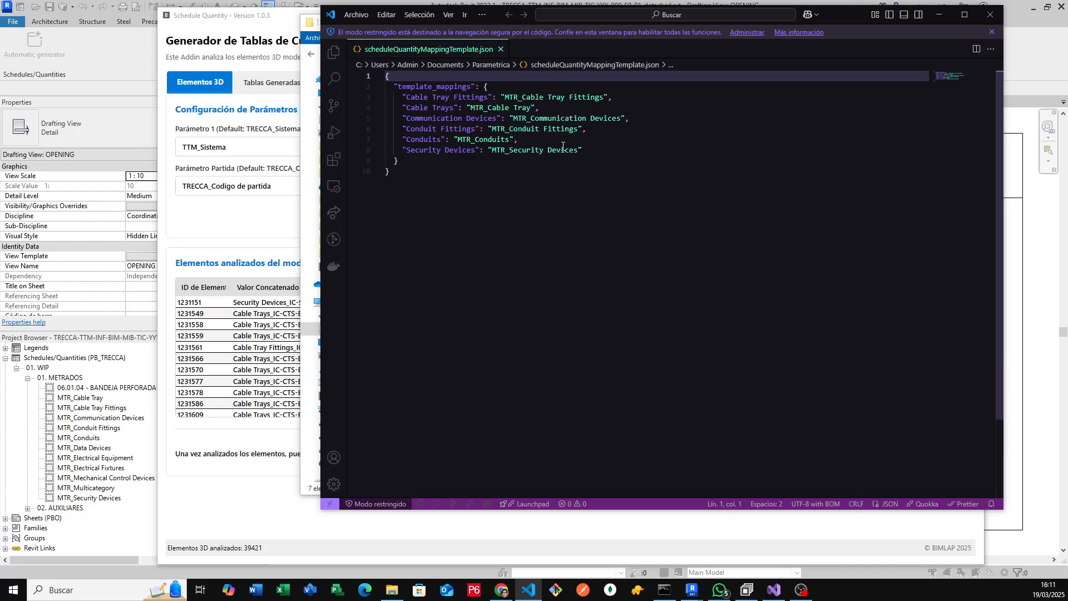
{"action": "left_click", "coordinate": [991, 15]}
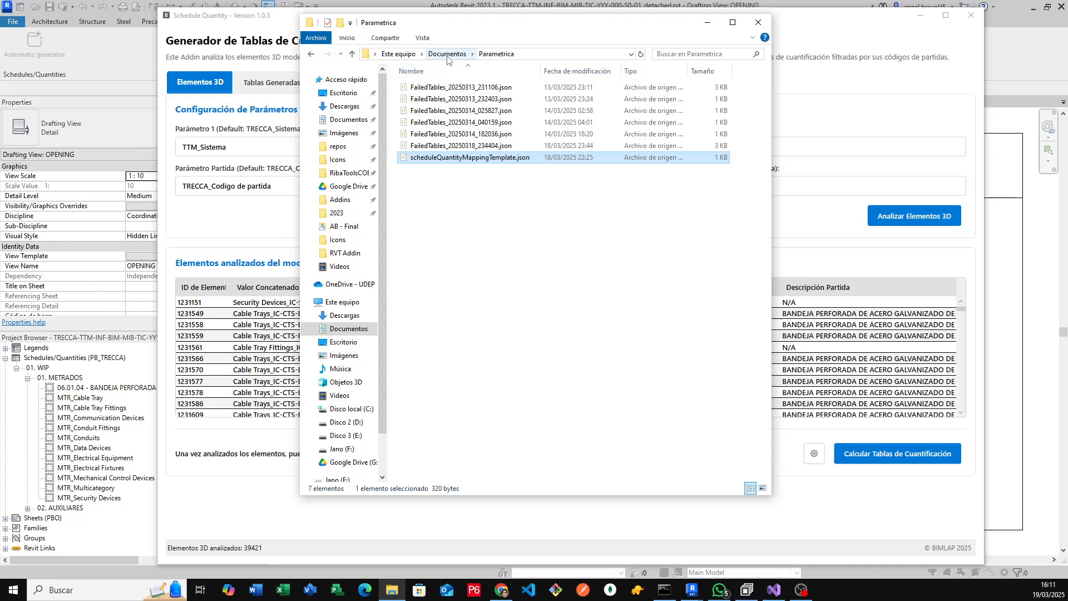
{"action": "left_click", "coordinate": [759, 23]}
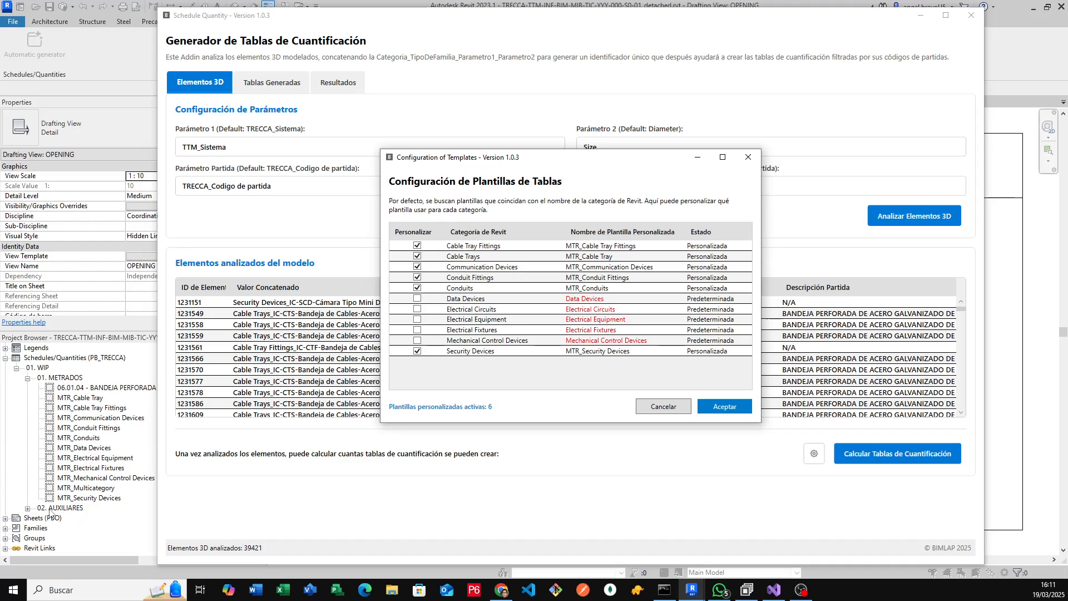
- Customize the Data Devices category's template name as MTR_Data Devices and accept the template configuration
{"action": "left_click", "coordinate": [418, 299]}
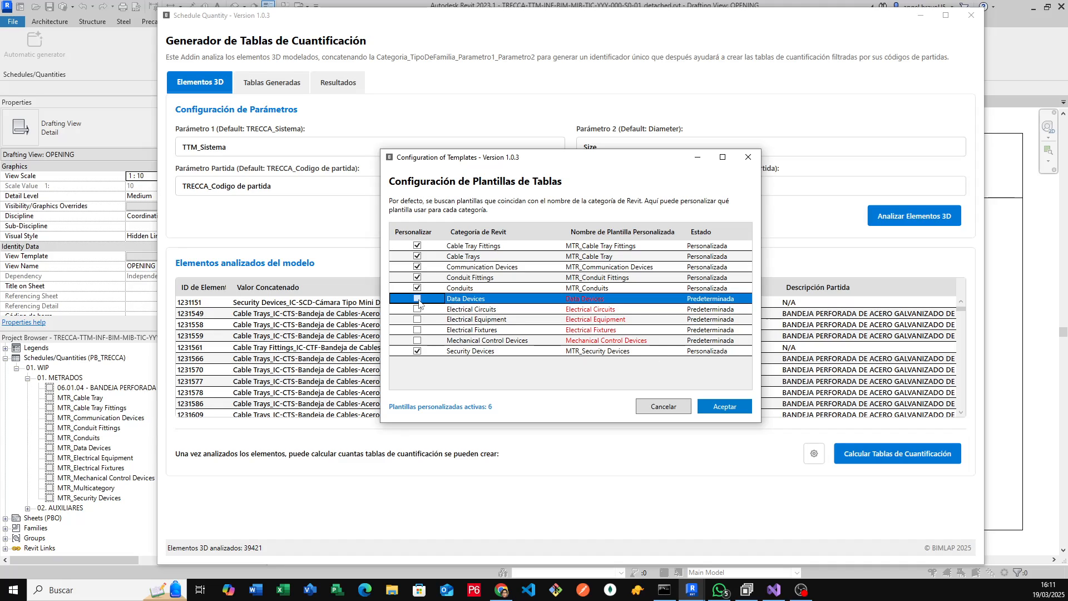
{"action": "left_click", "coordinate": [582, 301]}
{"action": "left_click", "coordinate": [612, 301]}
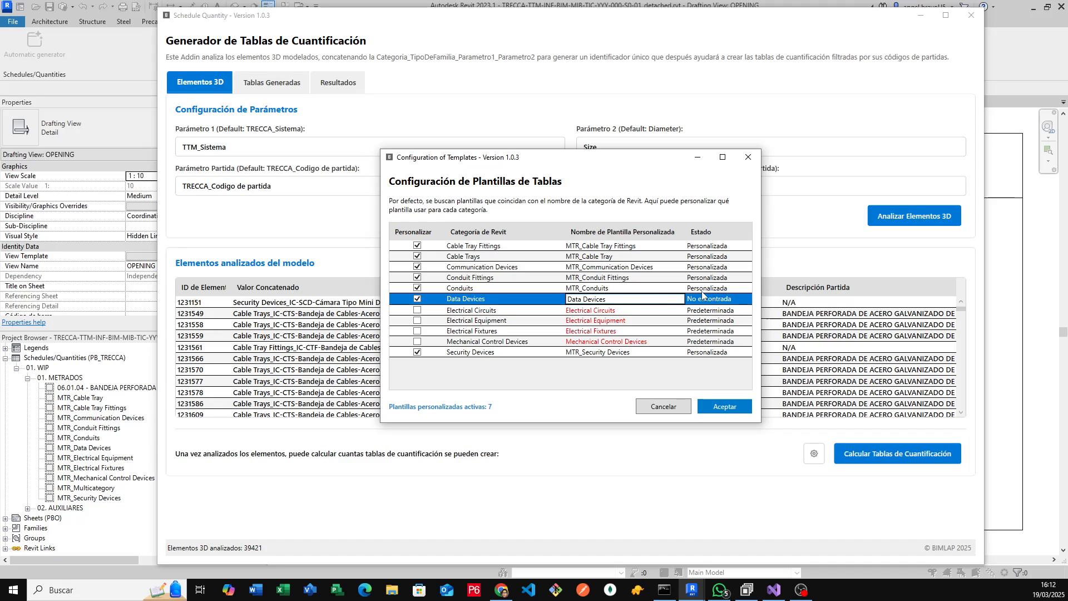
{"action": "left_click", "coordinate": [569, 299]}
{"action": "type", "text": "MTR_"}
{"action": "type", "text": "S"}
{"action": "key", "text": "BackSpace"}
{"action": "left_click", "coordinate": [588, 313]}
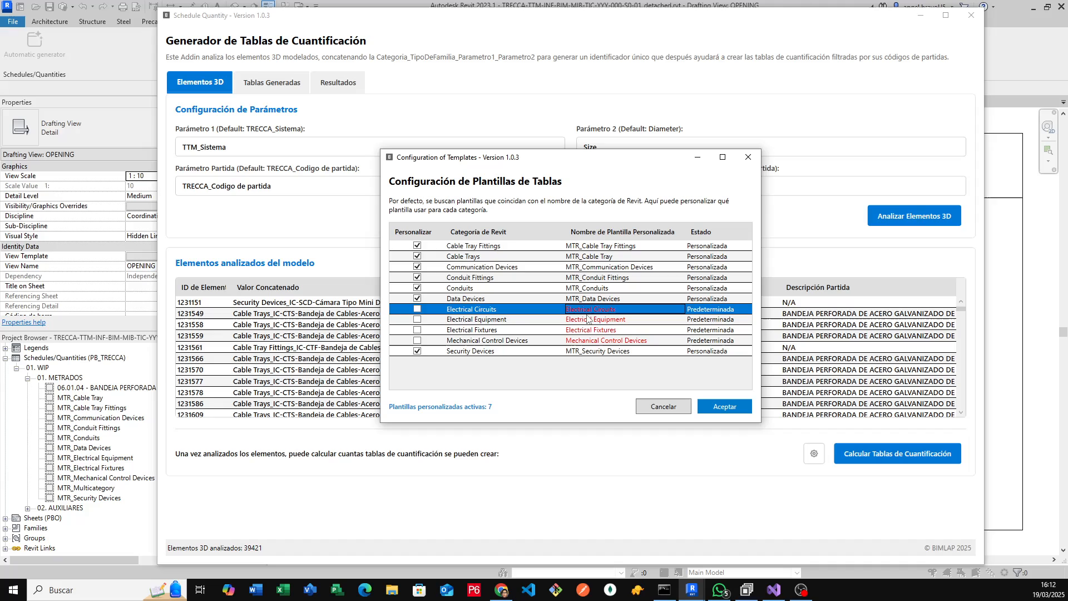
{"action": "left_click", "coordinate": [621, 299]}
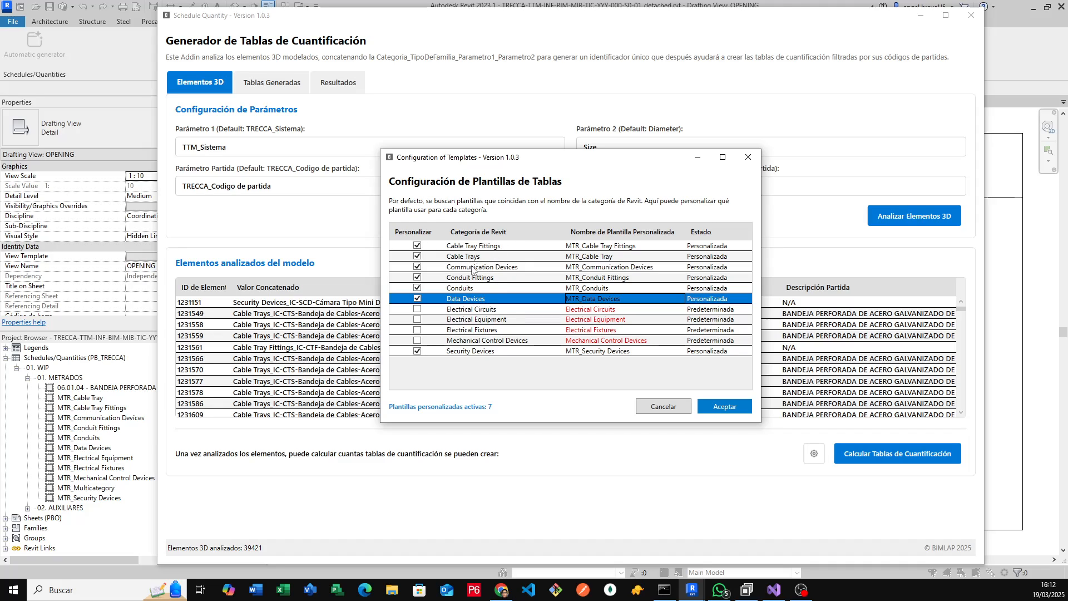
{"action": "left_click", "coordinate": [730, 410]}
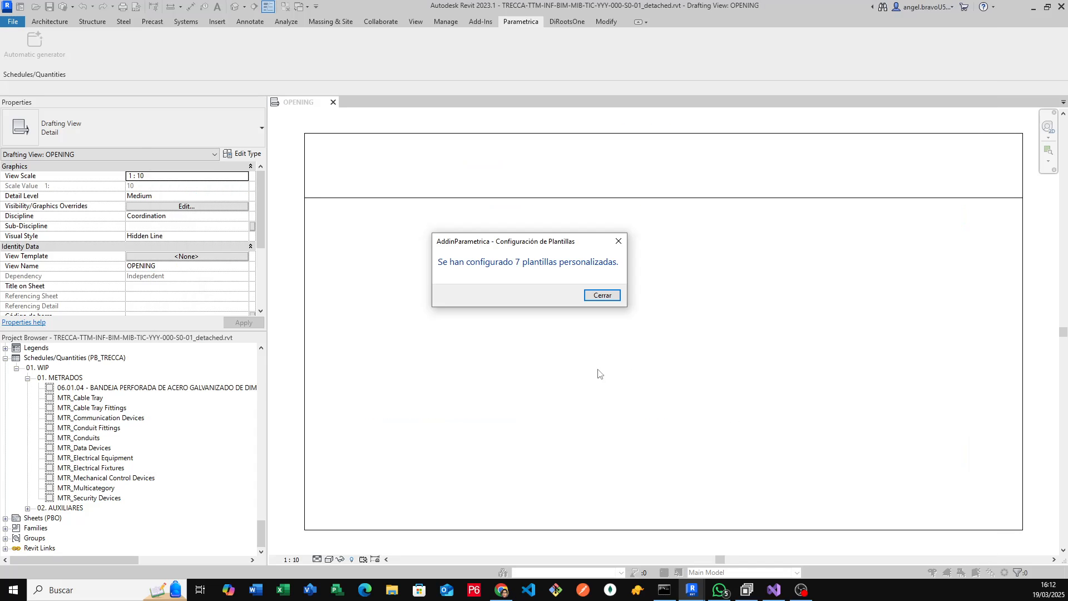
{"action": "left_click", "coordinate": [599, 296]}
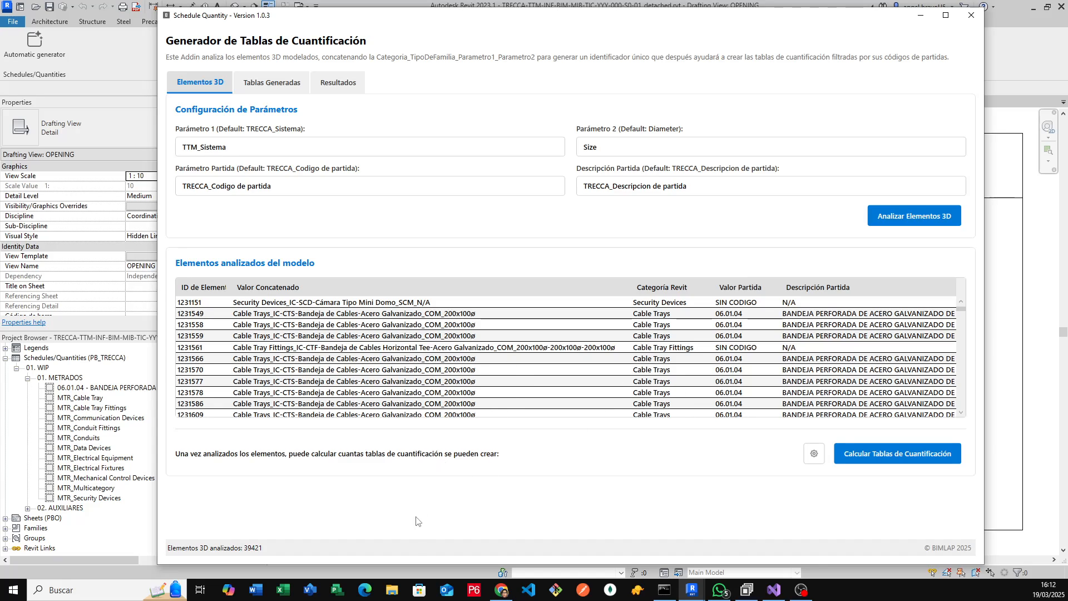
- Switch to File Explorer and open scheduleQuantityMappingTemplate.json from Documents\Parametrica again in the code editor
{"action": "left_click", "coordinate": [392, 590]}
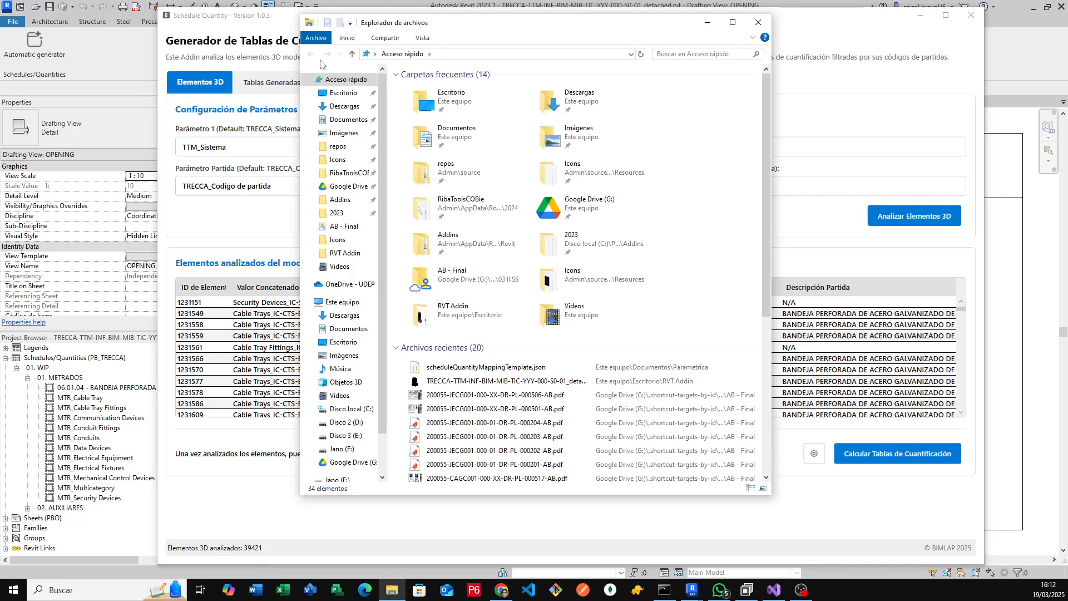
{"action": "left_click", "coordinate": [348, 119]}
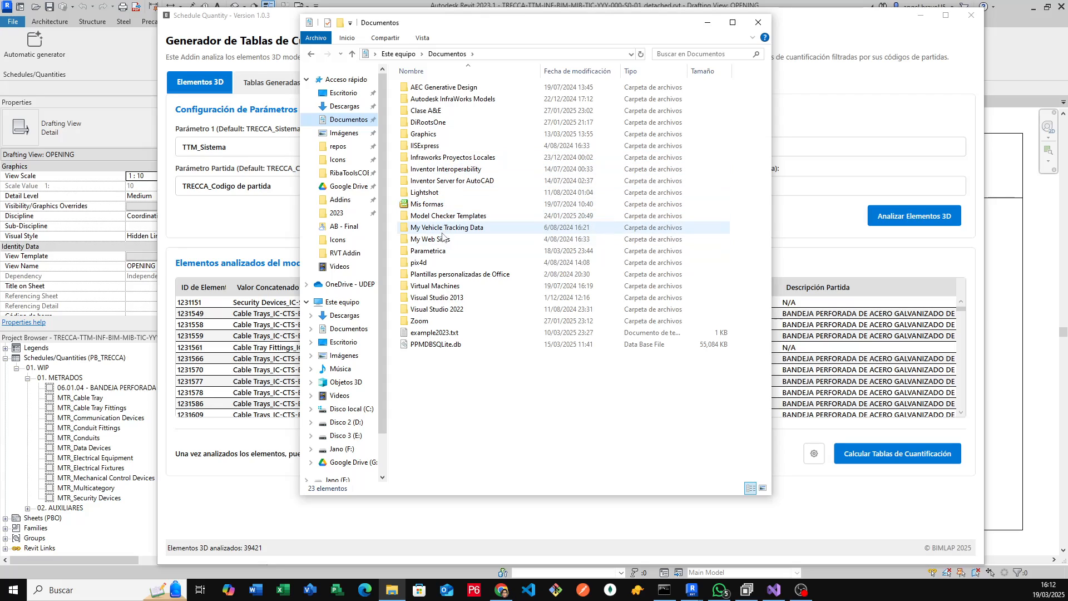
{"action": "double_click", "coordinate": [437, 251]}
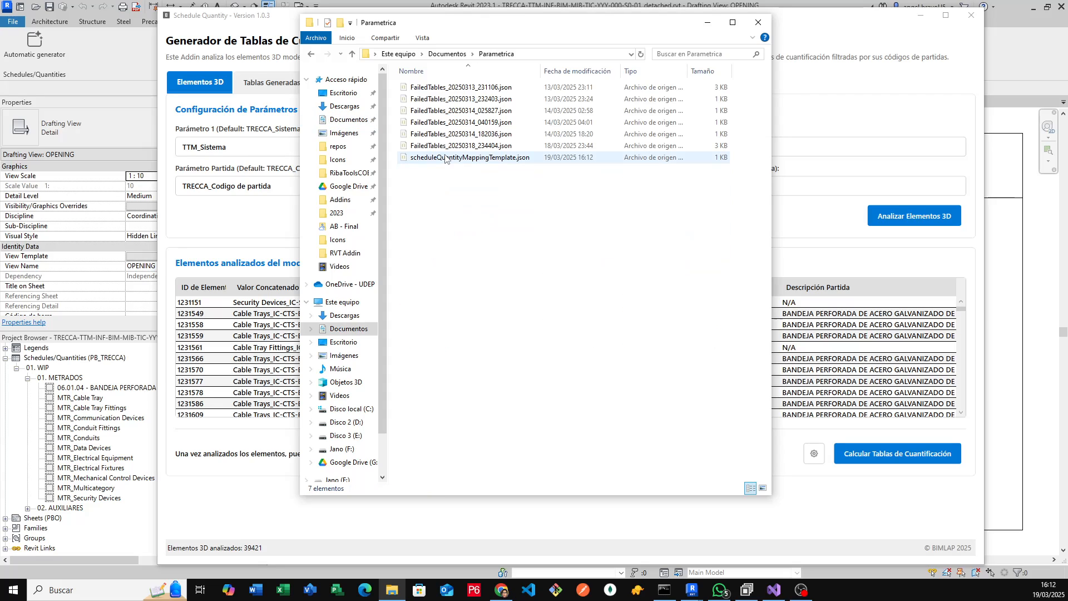
{"action": "left_click", "coordinate": [448, 159]}
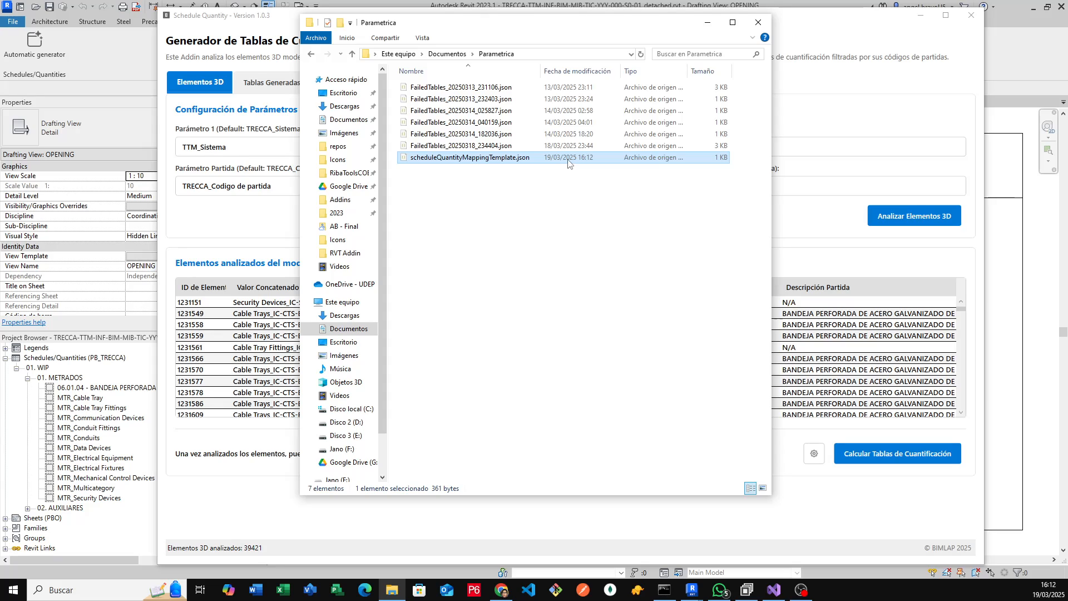
{"action": "right_click", "coordinate": [492, 164]}
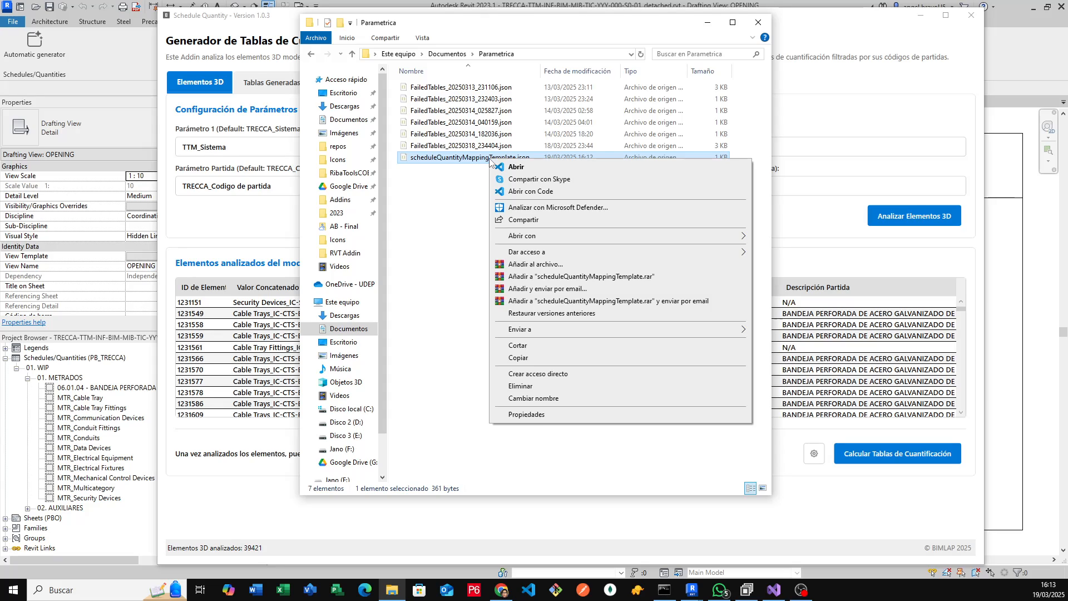
{"action": "left_click", "coordinate": [524, 174]}
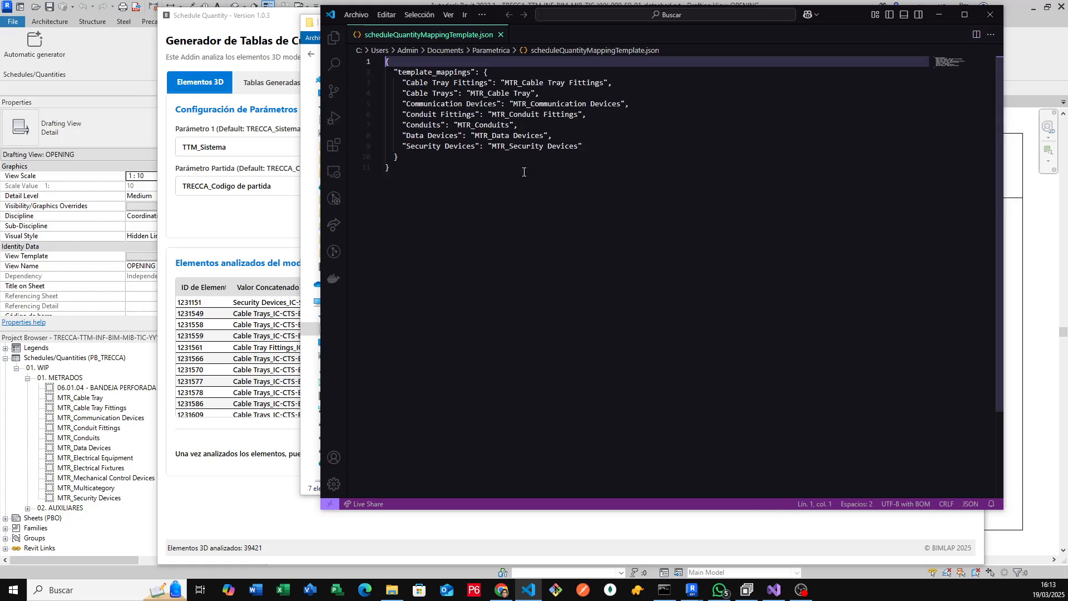
- Check each category mapping from Cable Tray Fittings to Security Devices, close the file and minimize File Explorer
{"action": "left_click", "coordinate": [407, 96]}
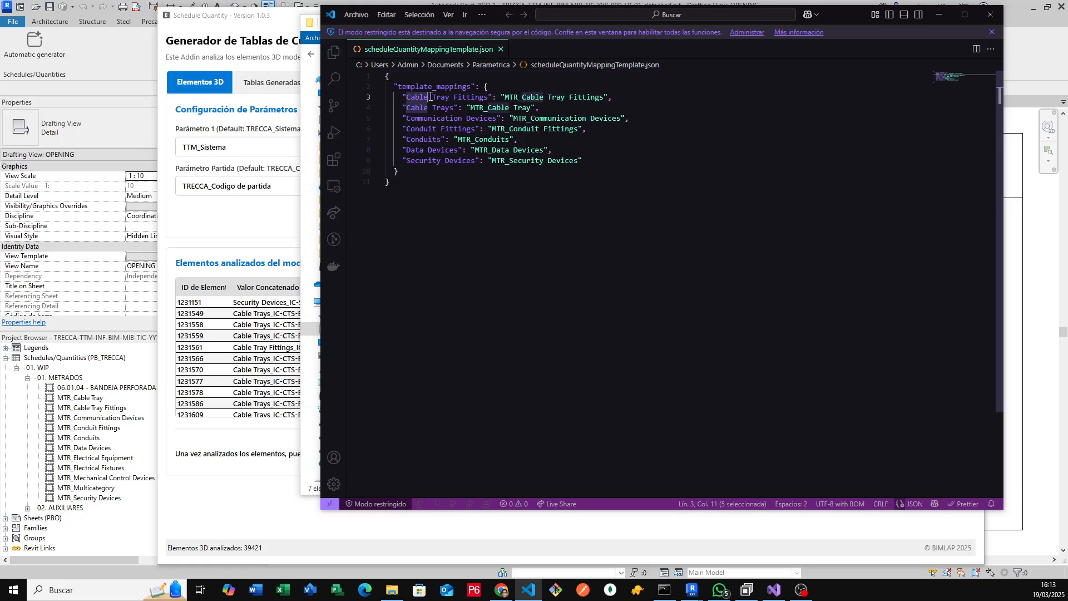
{"action": "left_click", "coordinate": [407, 107]}
{"action": "left_click", "coordinate": [416, 118]}
{"action": "left_click", "coordinate": [417, 128]}
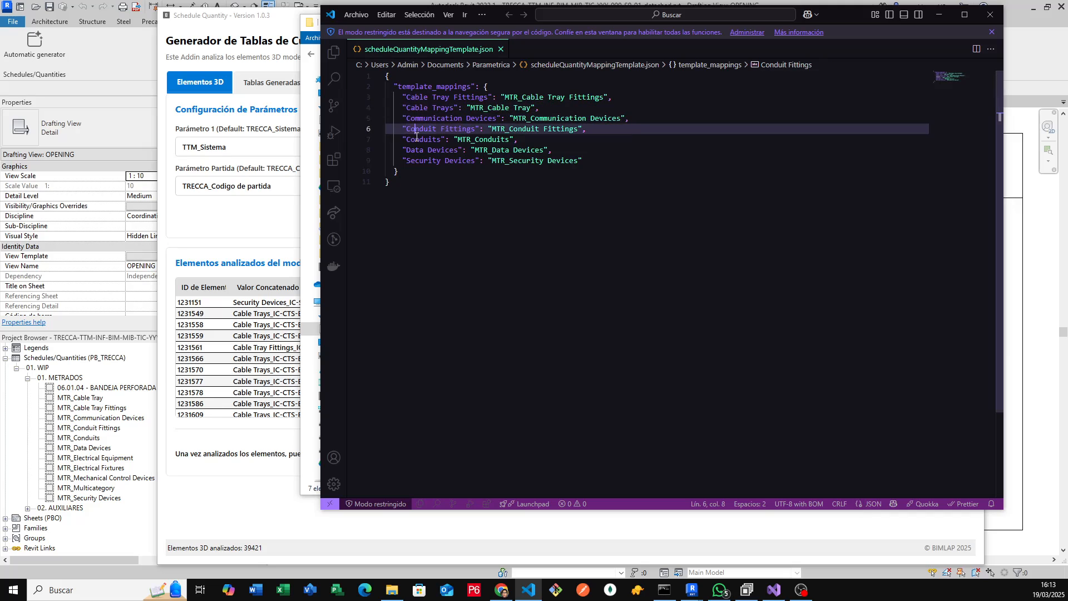
{"action": "left_click", "coordinate": [418, 139]}
{"action": "left_click", "coordinate": [419, 150]}
{"action": "left_click", "coordinate": [419, 160]}
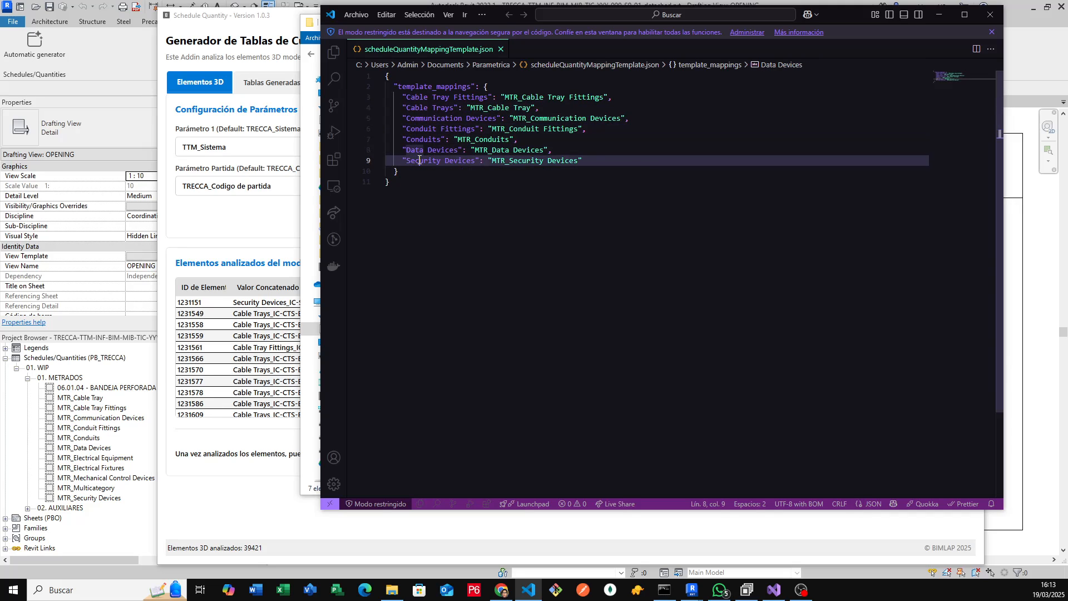
{"action": "left_click", "coordinate": [991, 14]}
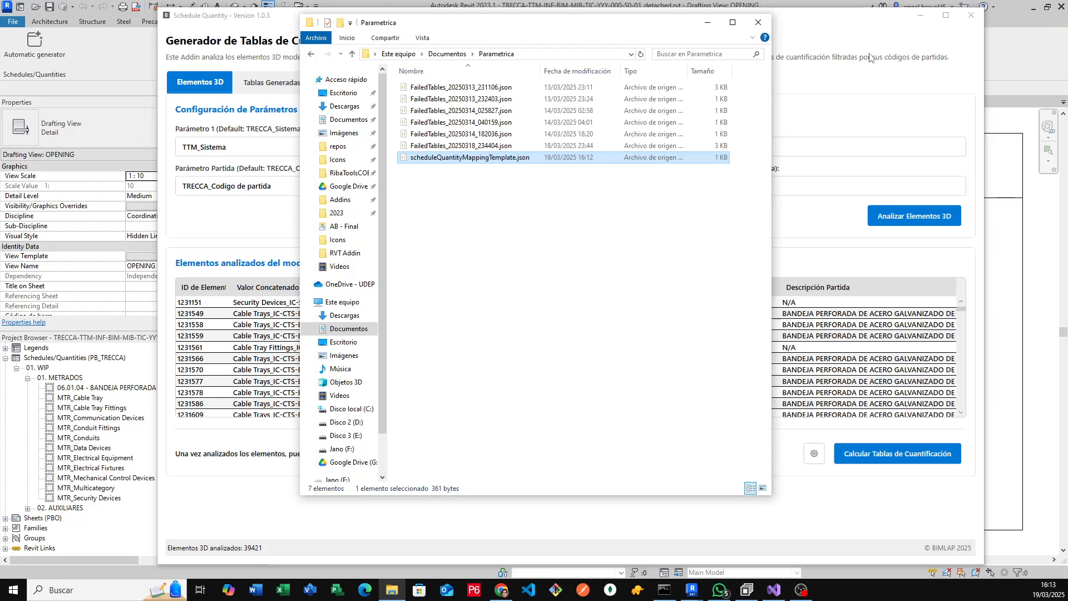
{"action": "left_click", "coordinate": [708, 23]}
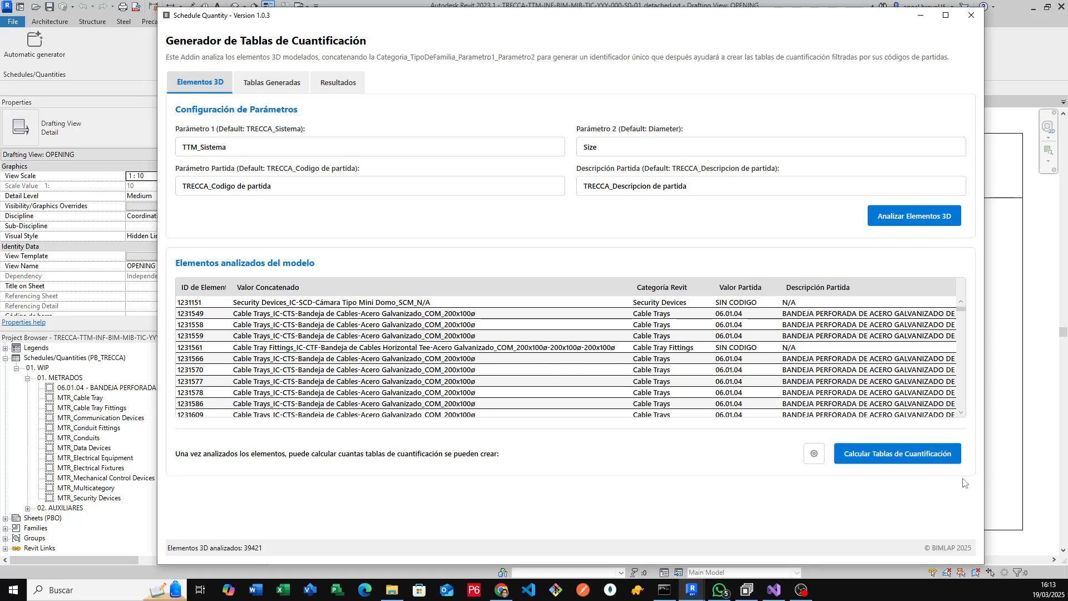
- Calculate the possible quantity schedules and widen the Valor Concatenado column in the generated tables list
{"action": "left_click", "coordinate": [905, 458]}
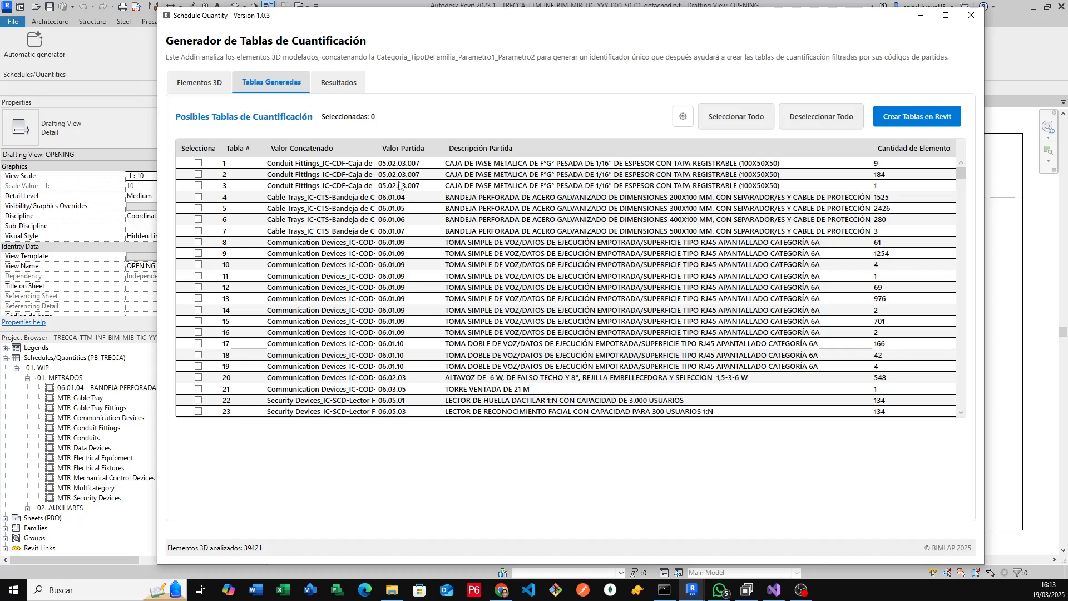
{"action": "left_click_drag", "start_coordinate": [376, 152], "coordinate": [397, 154]}
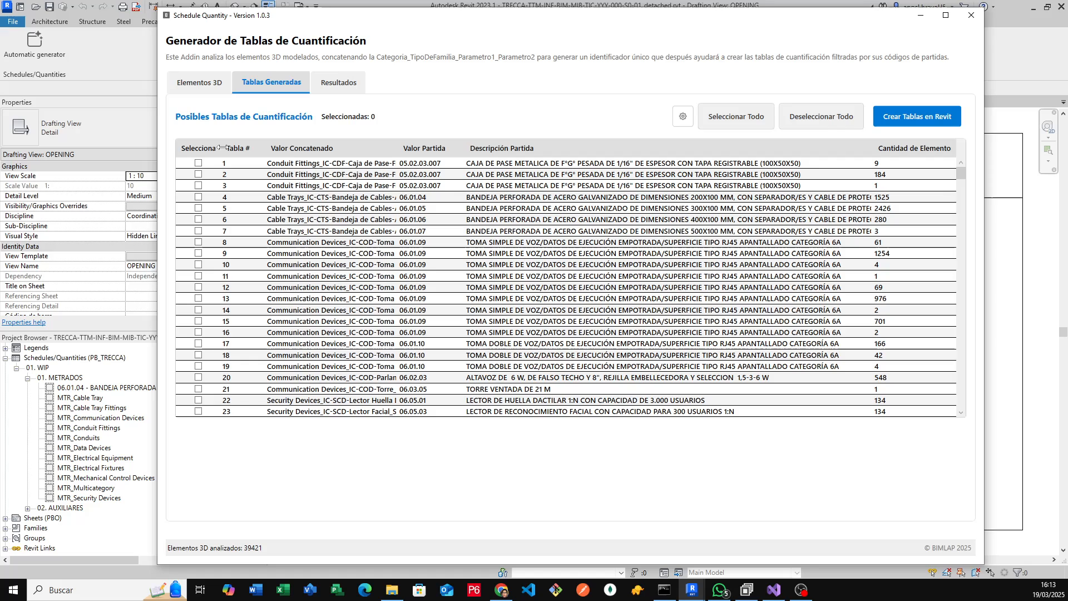
- Examine the full list of possible quantity tables, checking the Valor Partida codes and descriptions down to table 440
{"action": "left_click_drag", "start_coordinate": [227, 151], "coordinate": [225, 151]}
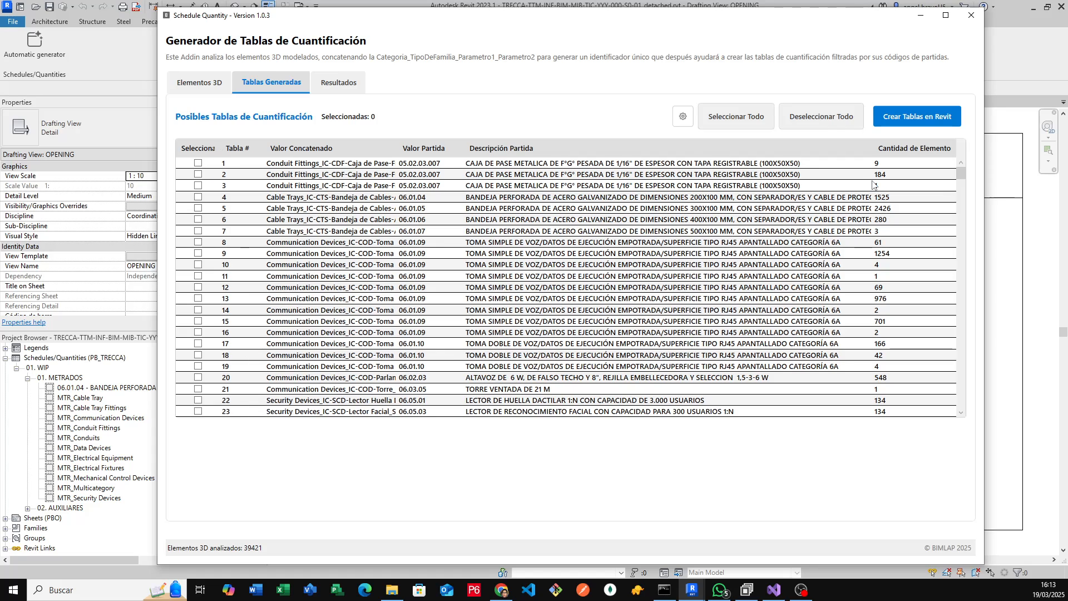
{"action": "scroll", "coordinate": [452, 255], "scroll_direction": "down", "scroll_amount": 20}
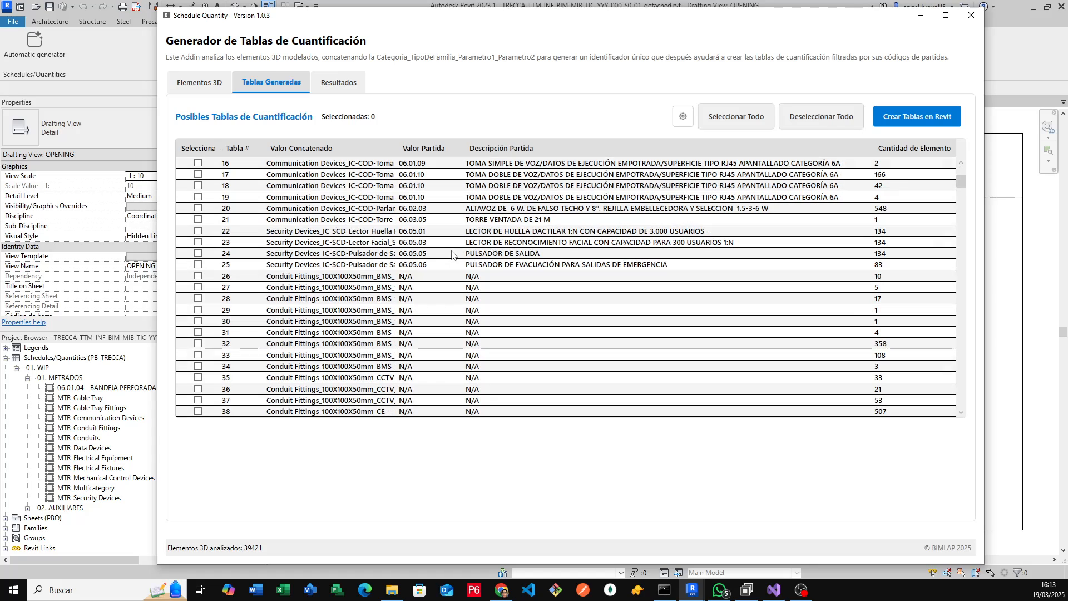
{"action": "scroll", "coordinate": [452, 255], "scroll_direction": "down", "scroll_amount": 20}
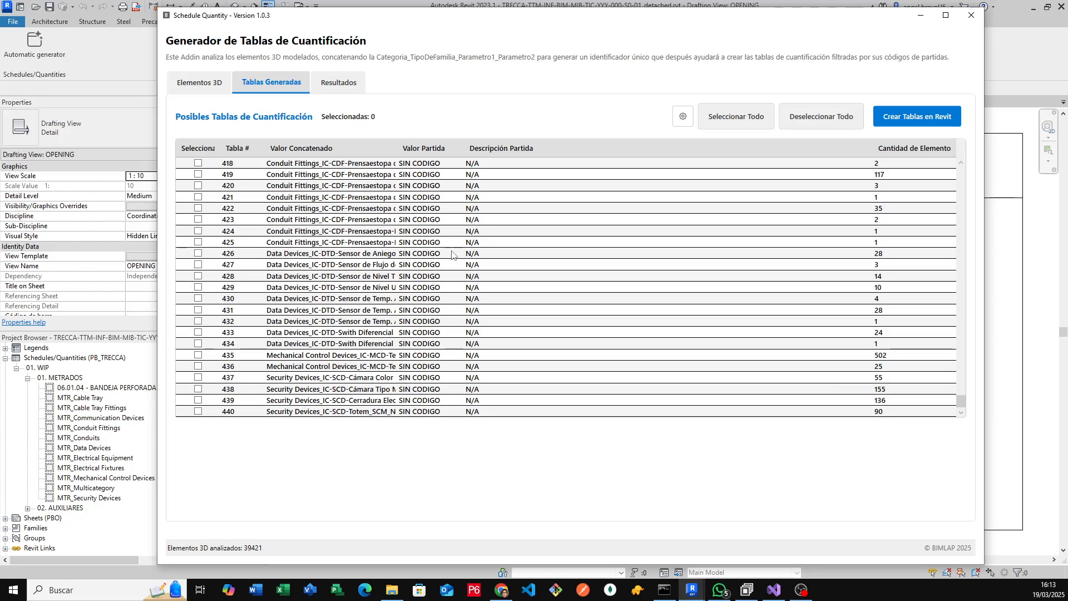
{"action": "scroll", "coordinate": [443, 316], "scroll_direction": "up", "scroll_amount": 10}
{"action": "scroll", "coordinate": [443, 317], "scroll_direction": "down", "scroll_amount": 10}
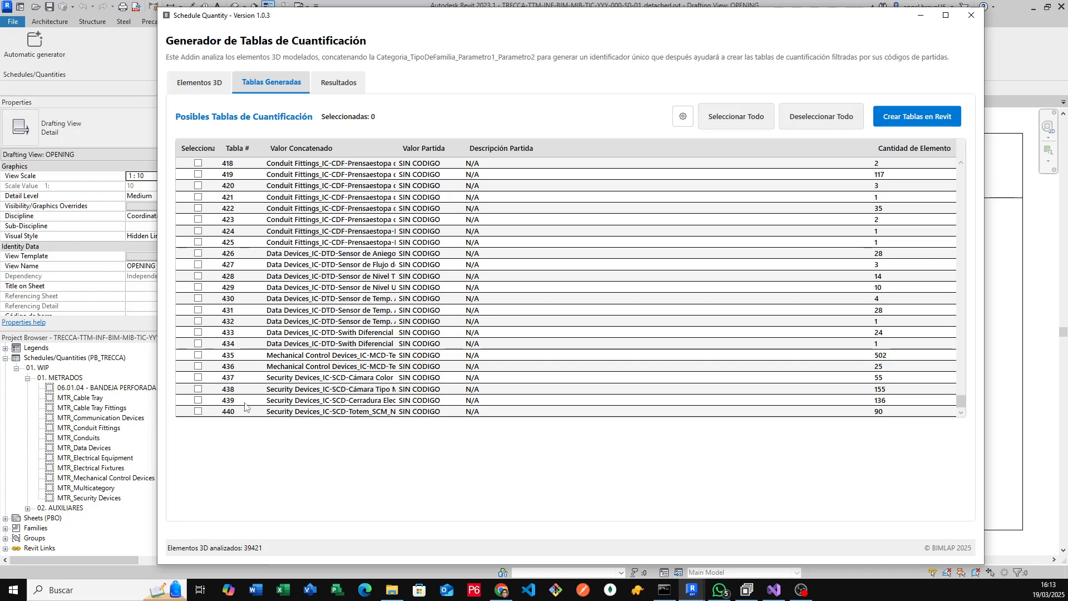
{"action": "scroll", "coordinate": [485, 383], "scroll_direction": "up", "scroll_amount": 20}
{"action": "scroll", "coordinate": [486, 383], "scroll_direction": "down", "scroll_amount": 10}
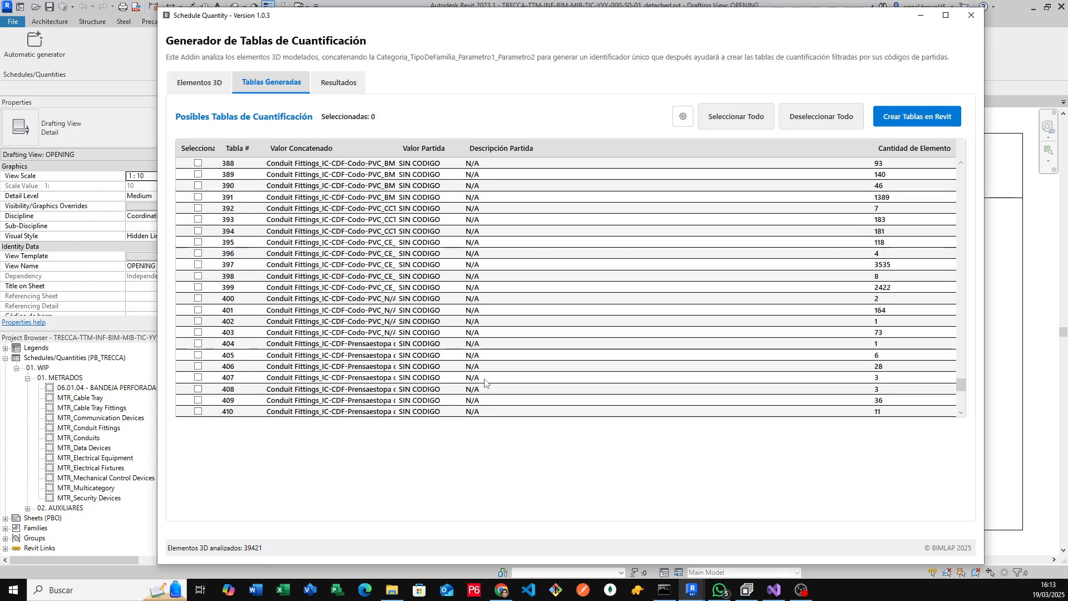
{"action": "scroll", "coordinate": [485, 383], "scroll_direction": "down", "scroll_amount": 10}
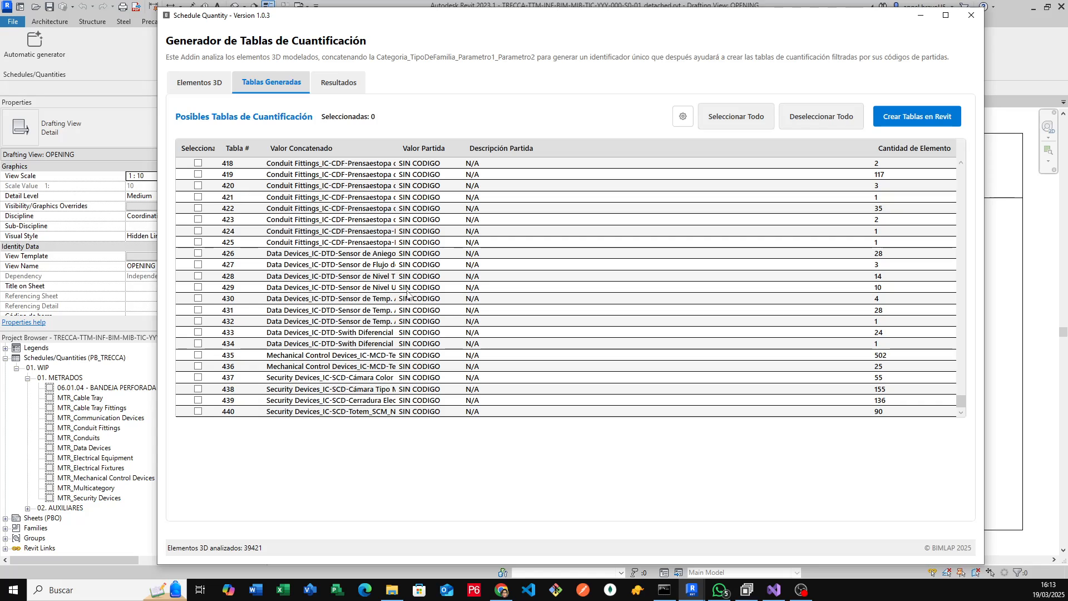
- Widen the Valor Concatenado column to show the full identifiers and review the list back up to table 1
{"action": "left_click_drag", "start_coordinate": [397, 148], "coordinate": [593, 170]}
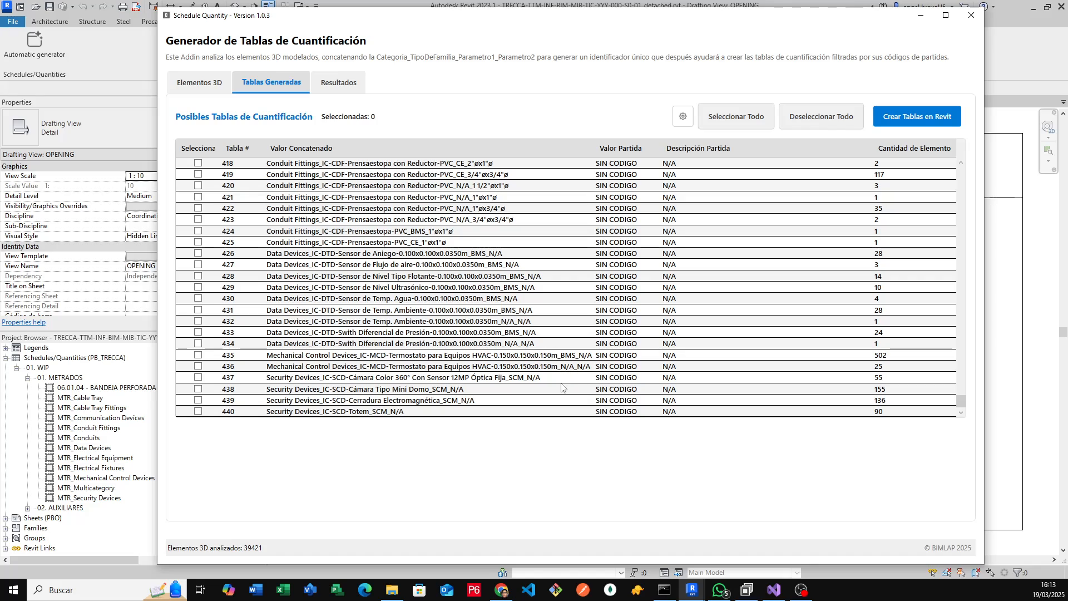
{"action": "scroll", "coordinate": [573, 371], "scroll_direction": "up", "scroll_amount": 20}
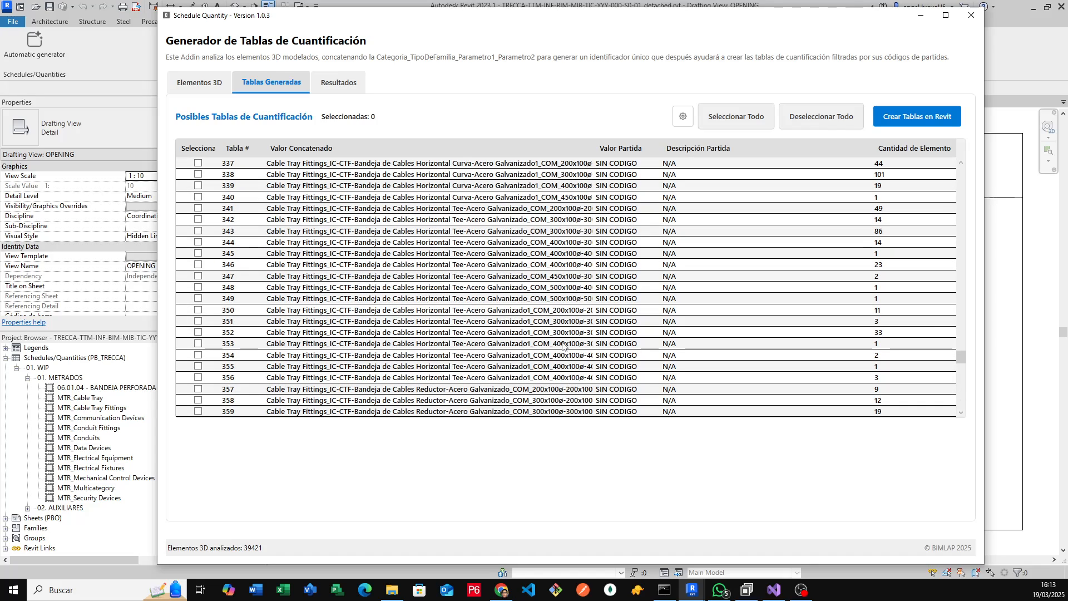
{"action": "scroll", "coordinate": [563, 346], "scroll_direction": "up", "scroll_amount": 20}
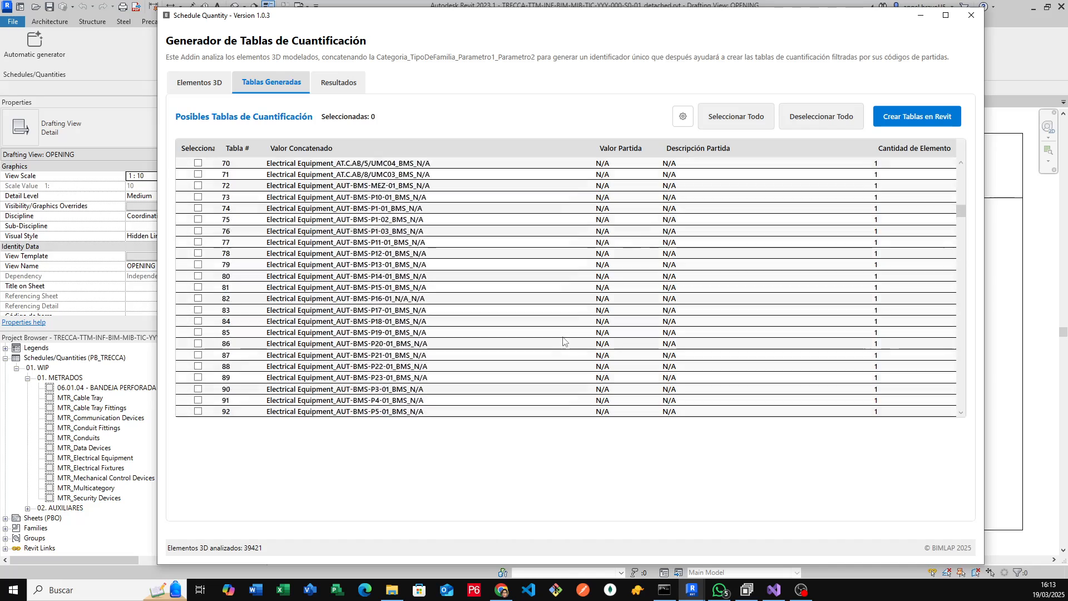
{"action": "scroll", "coordinate": [563, 341], "scroll_direction": "up", "scroll_amount": 20}
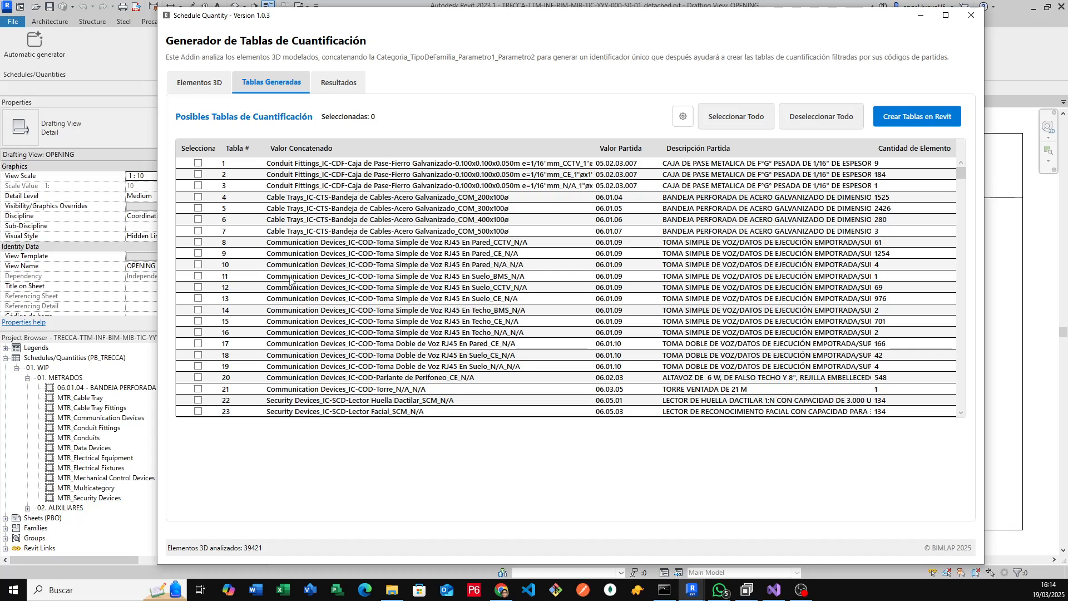
- Mark tables 4 to 21 for creation as a group, and unmark table 21, Communication Devices_IC-COD-Torre_N/A_N/A
{"action": "left_click", "coordinate": [321, 199]}
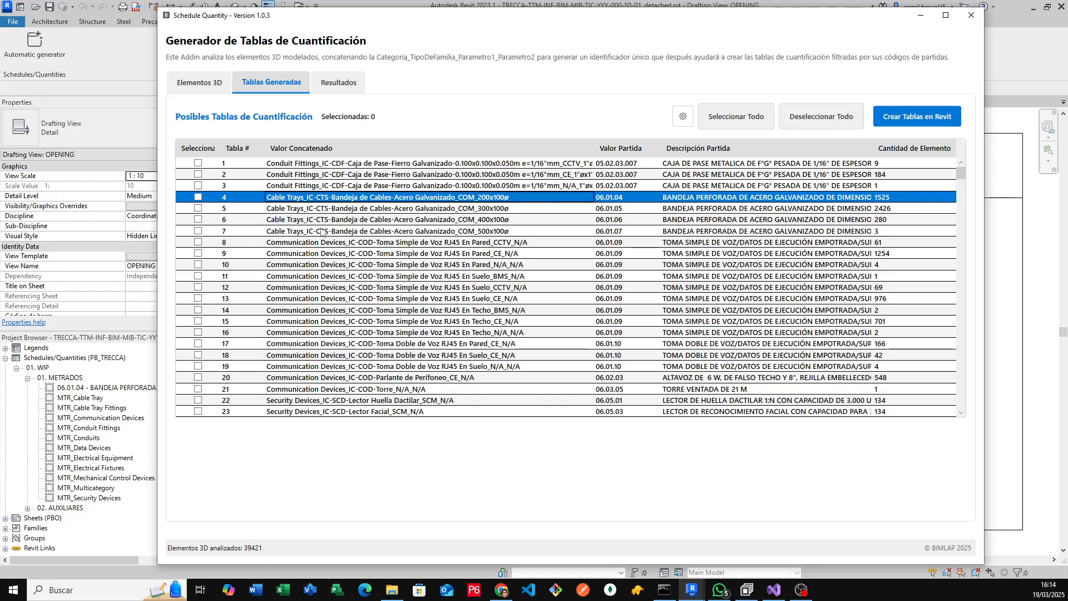
{"action": "left_click", "coordinate": [334, 391], "text": "shift"}
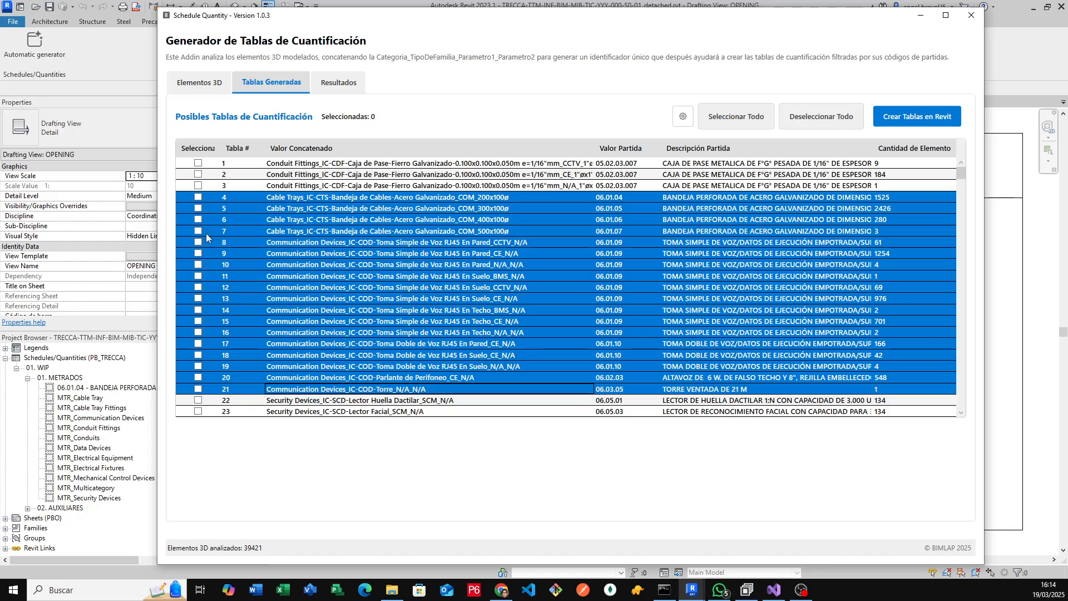
{"action": "left_click", "coordinate": [198, 198]}
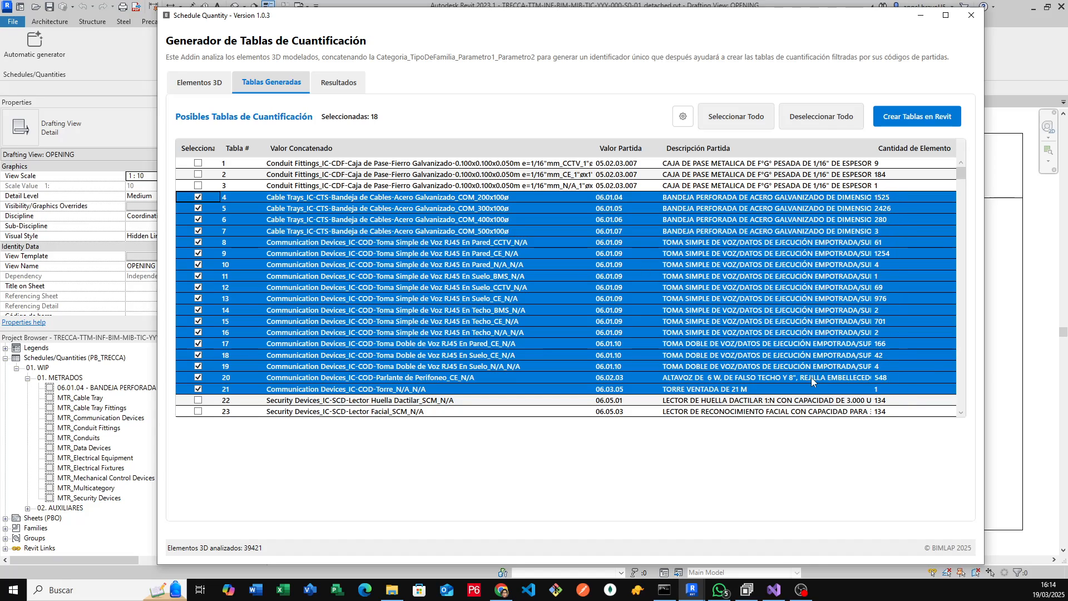
{"action": "left_click", "coordinate": [335, 357]}
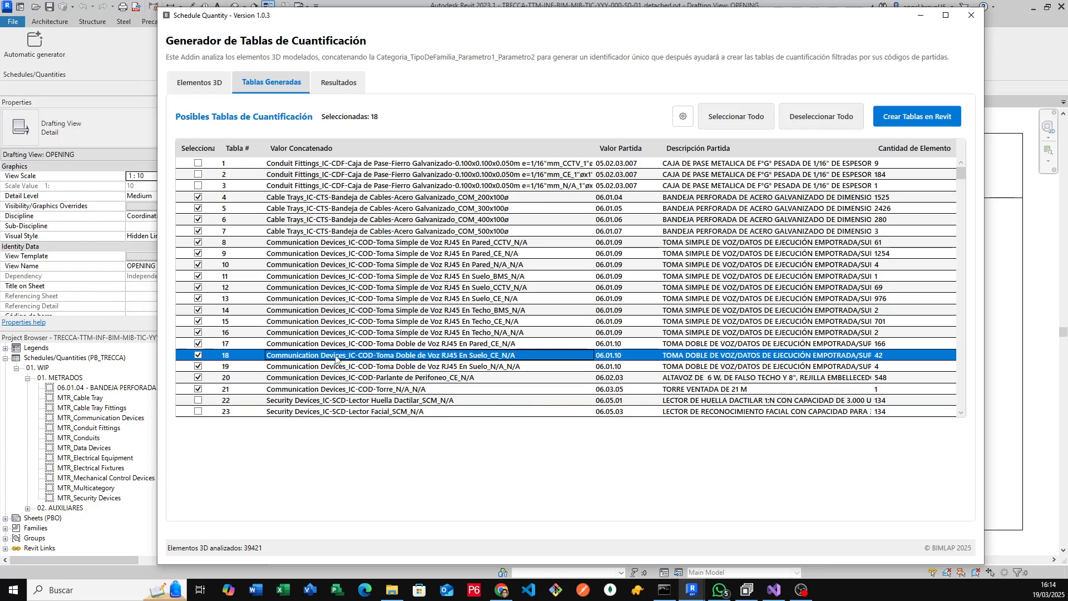
{"action": "left_click", "coordinate": [338, 390]}
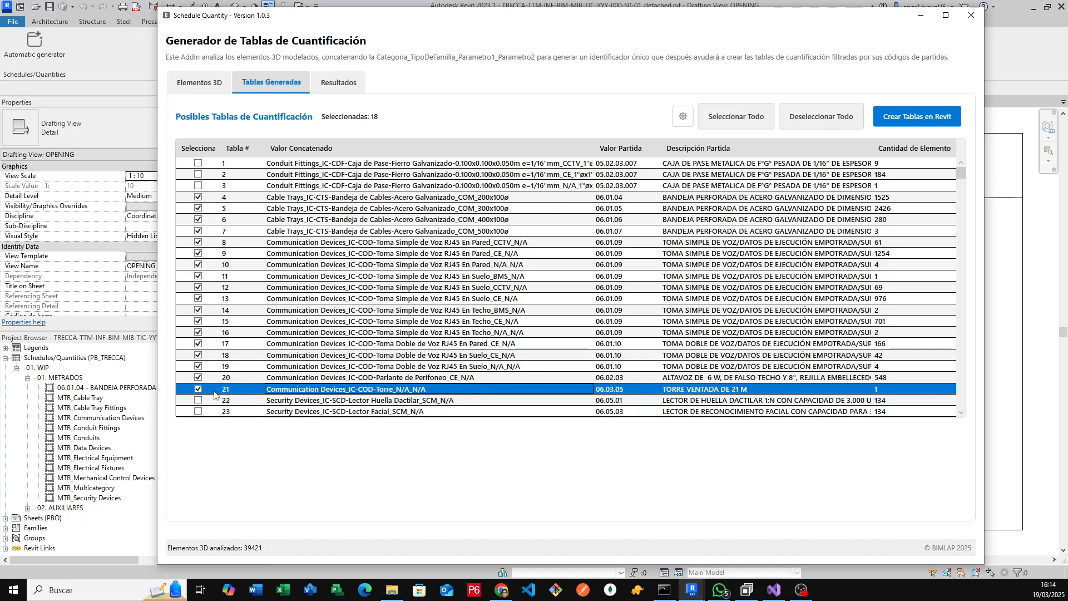
{"action": "left_click", "coordinate": [195, 393]}
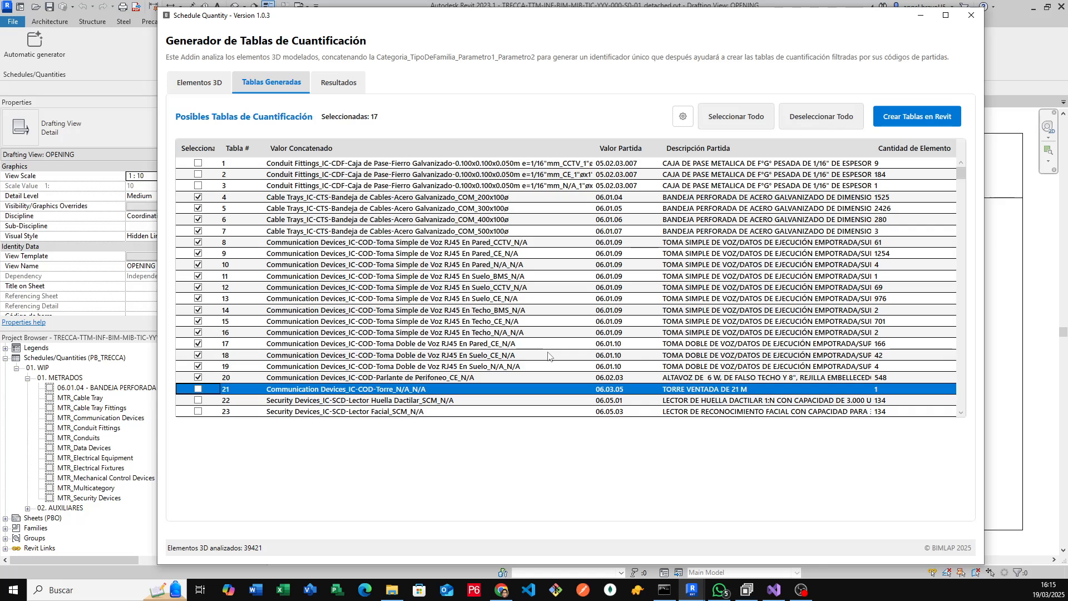
- Clear the marked tables, mark every possible table at once, and clear them all again
{"action": "scroll", "coordinate": [550, 357], "scroll_direction": "down", "scroll_amount": 3}
{"action": "scroll", "coordinate": [550, 356], "scroll_direction": "up", "scroll_amount": 3}
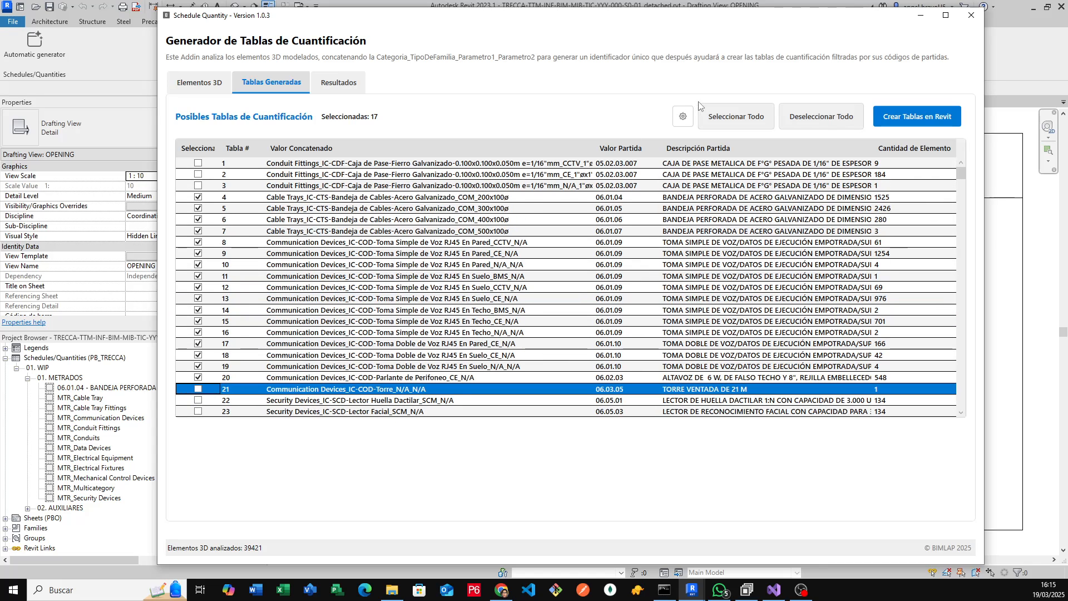
{"action": "left_click", "coordinate": [787, 118]}
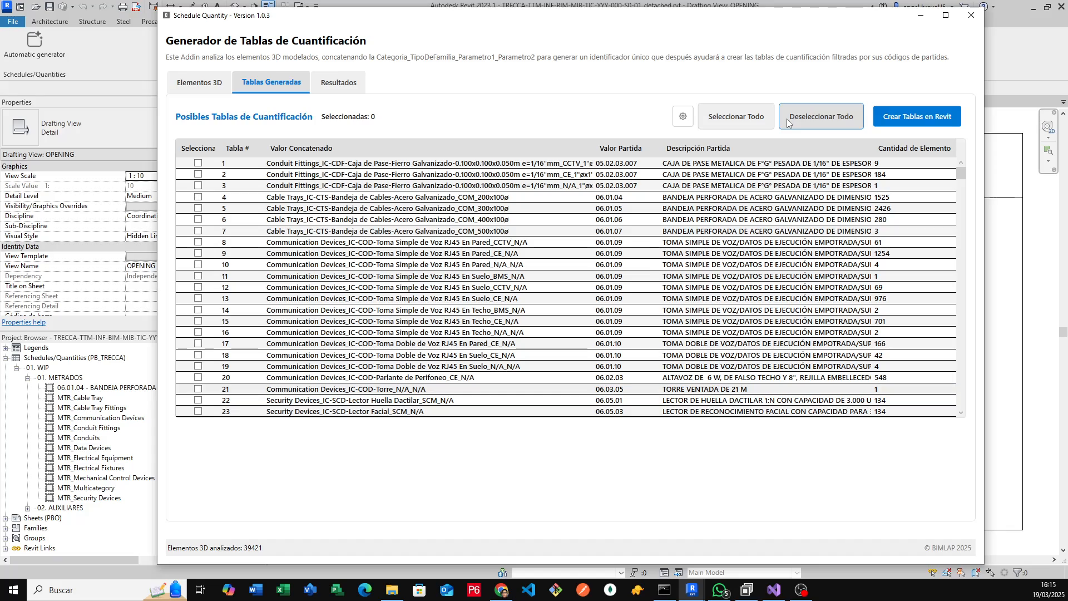
{"action": "left_click", "coordinate": [736, 119]}
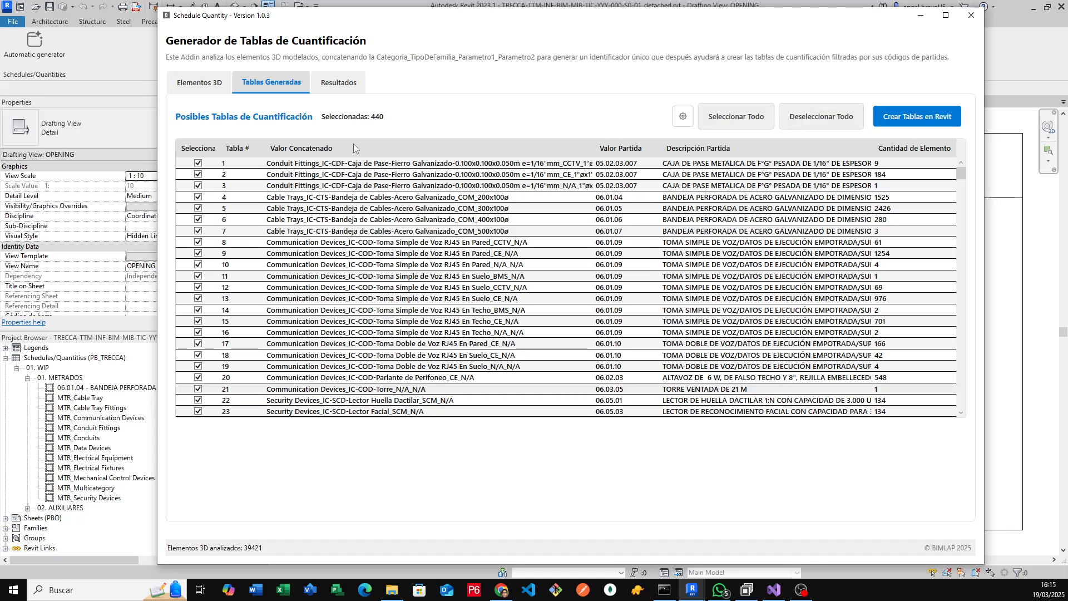
{"action": "left_click", "coordinate": [822, 117]}
- Mark tables 1 to 25, ending at Security Devices_IC-SCD-Pulsador de Salida de Emergencia_SCM_N/A, and create them in Revit
{"action": "scroll", "coordinate": [428, 401], "scroll_direction": "down", "scroll_amount": 2}
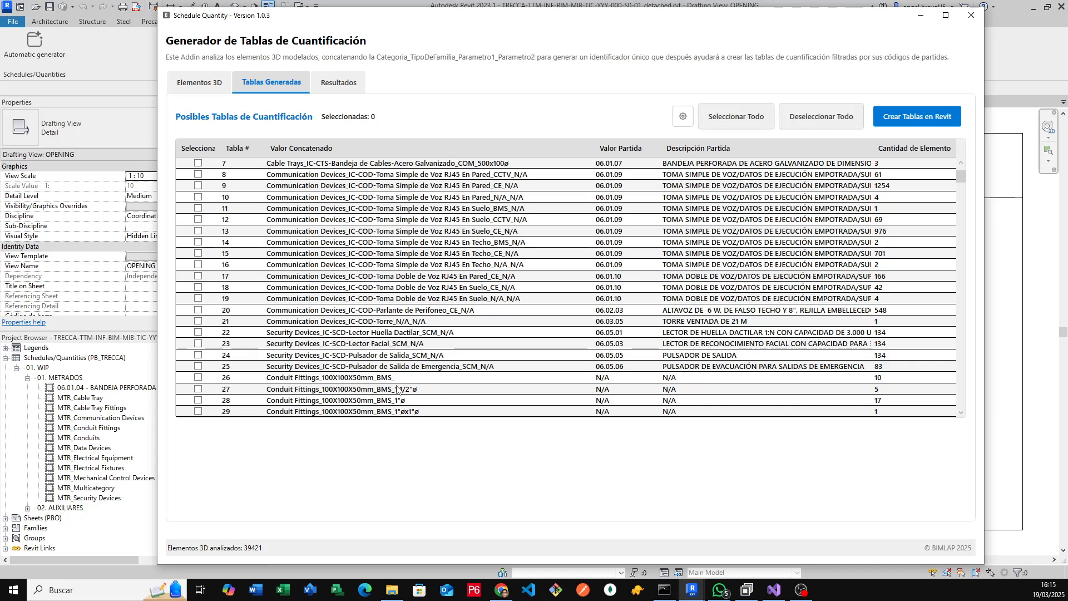
{"action": "scroll", "coordinate": [398, 389], "scroll_direction": "down", "scroll_amount": 1}
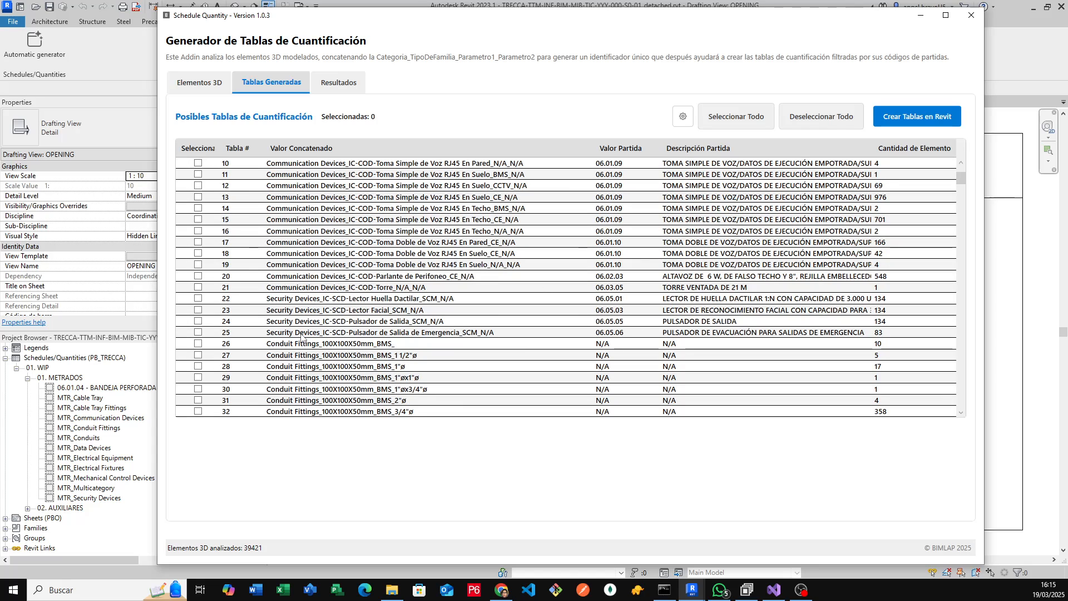
{"action": "left_click", "coordinate": [301, 337], "text": "shift"}
{"action": "left_click", "coordinate": [199, 332]}
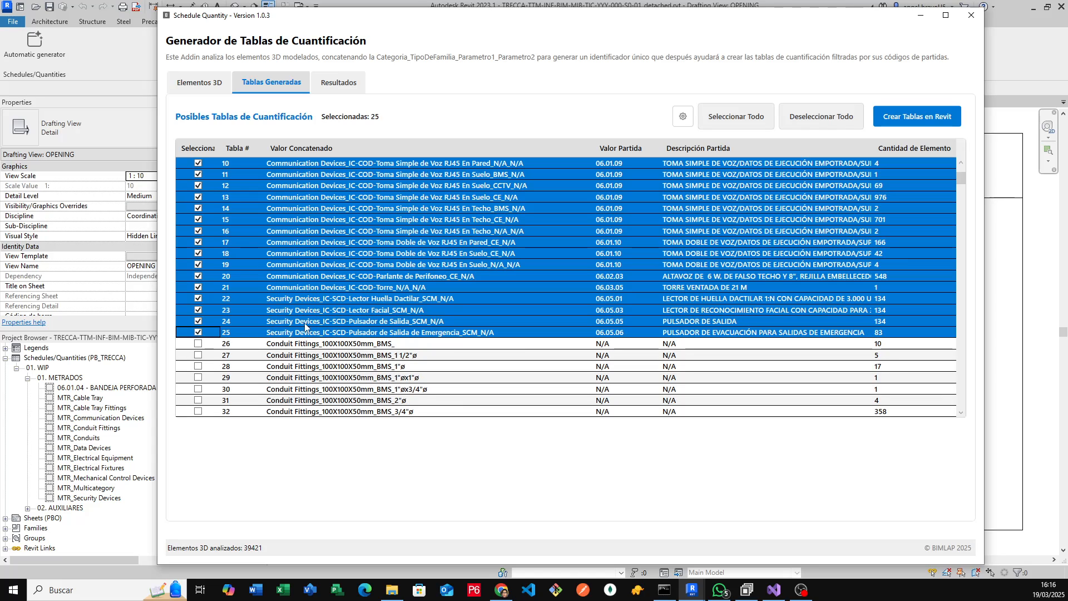
{"action": "scroll", "coordinate": [416, 333], "scroll_direction": "up", "scroll_amount": 3}
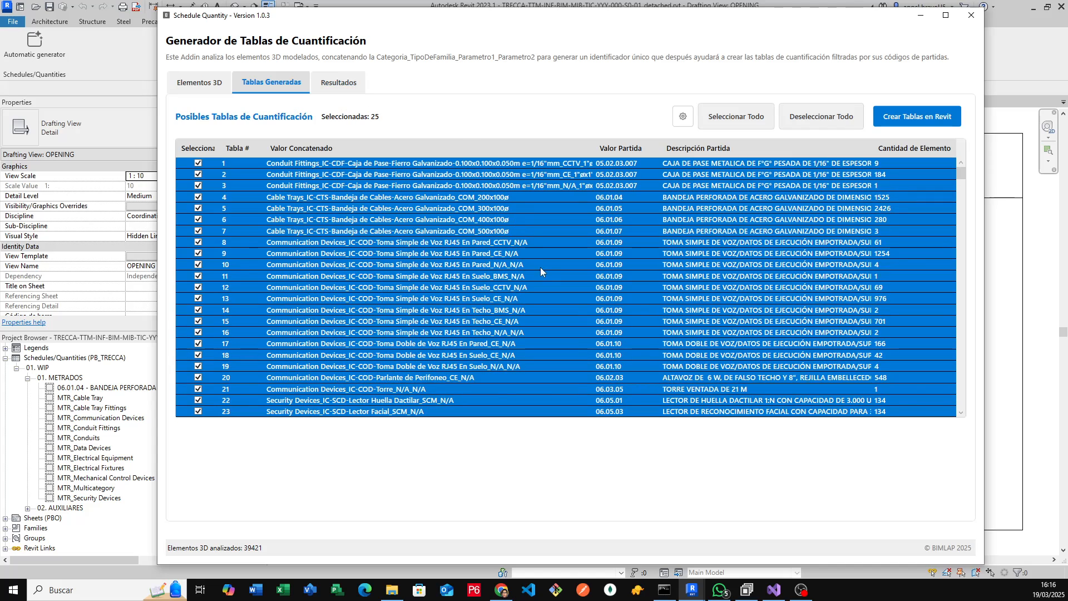
{"action": "left_click", "coordinate": [900, 116]}
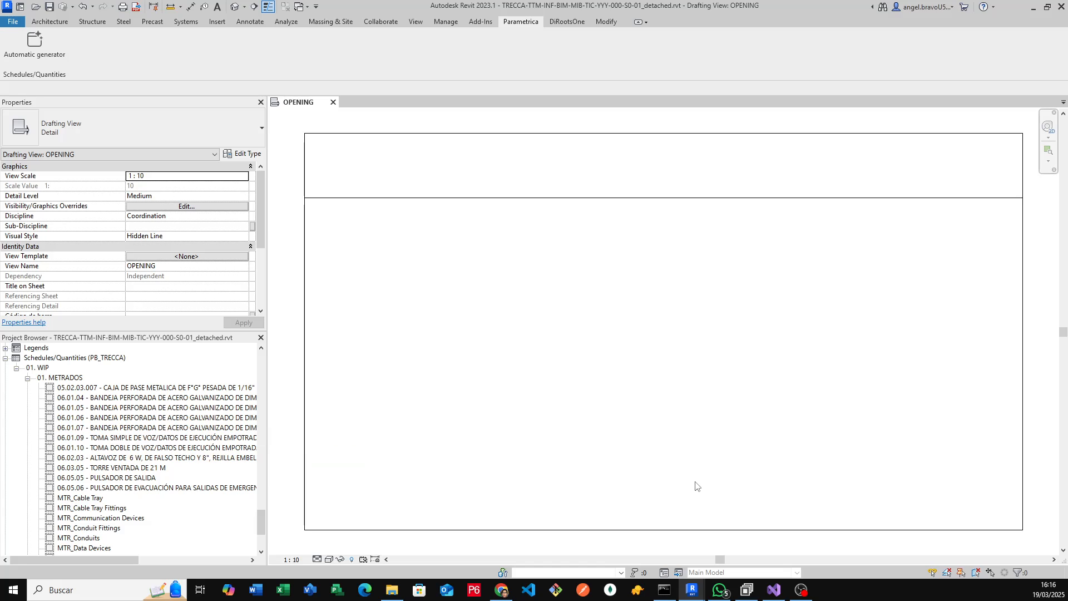
- Bring back the Schedule Quantity window and examine the successfully created tables and the error messages of the failed ones
{"action": "mouse_move", "coordinate": [696, 589]}
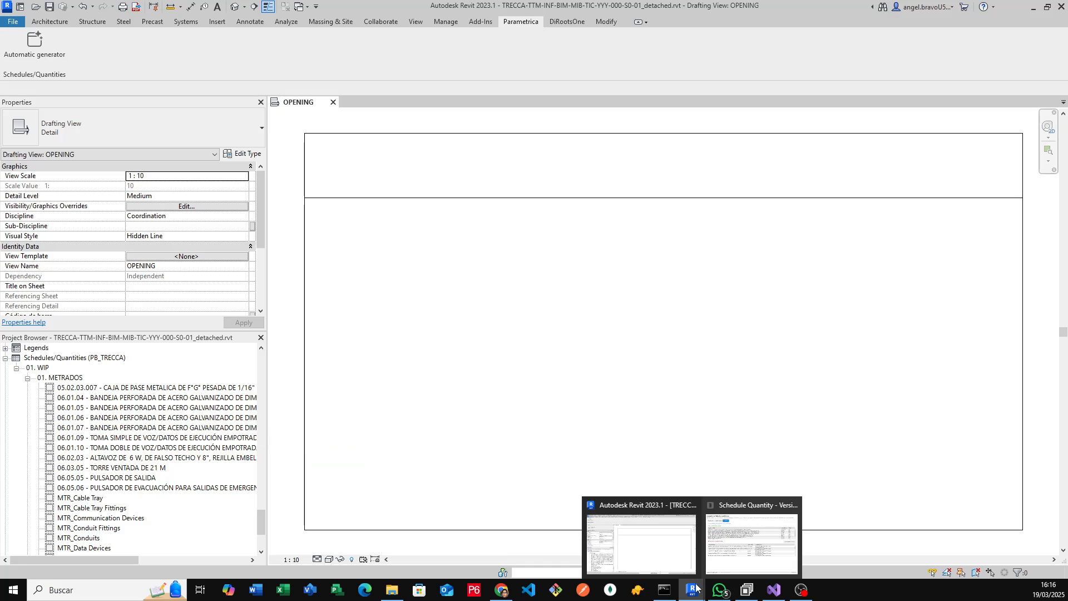
{"action": "left_click", "coordinate": [729, 554]}
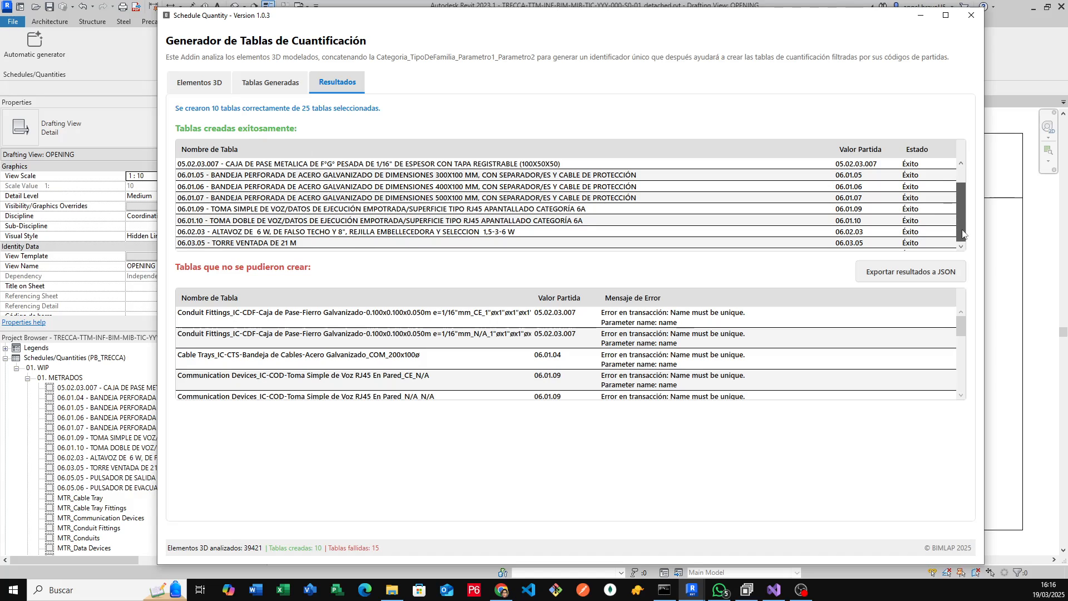
{"action": "left_click_drag", "start_coordinate": [962, 230], "coordinate": [961, 209]}
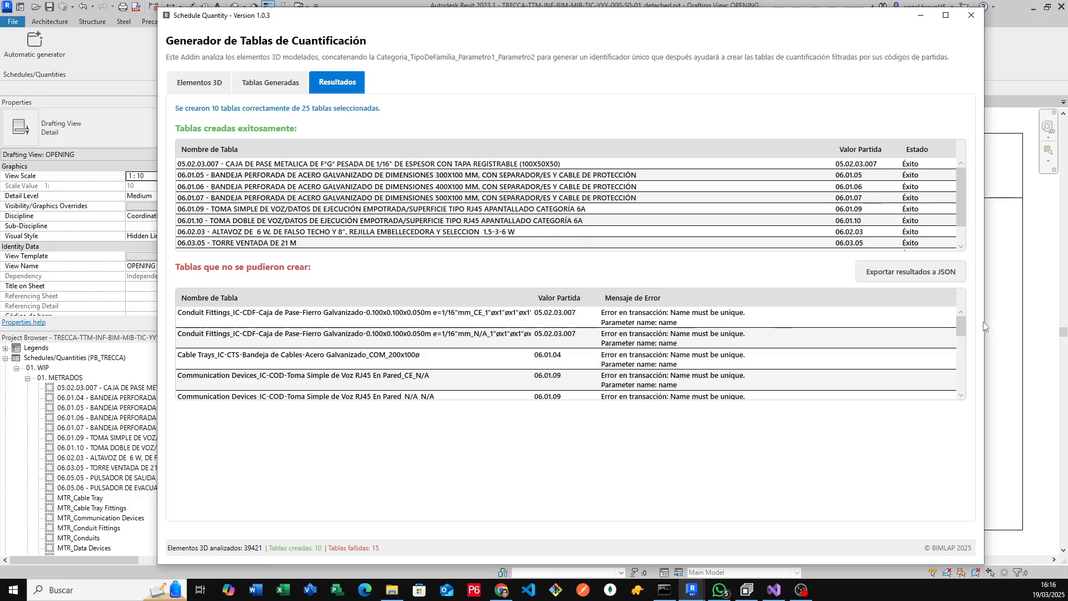
{"action": "left_click_drag", "start_coordinate": [961, 329], "coordinate": [957, 307]}
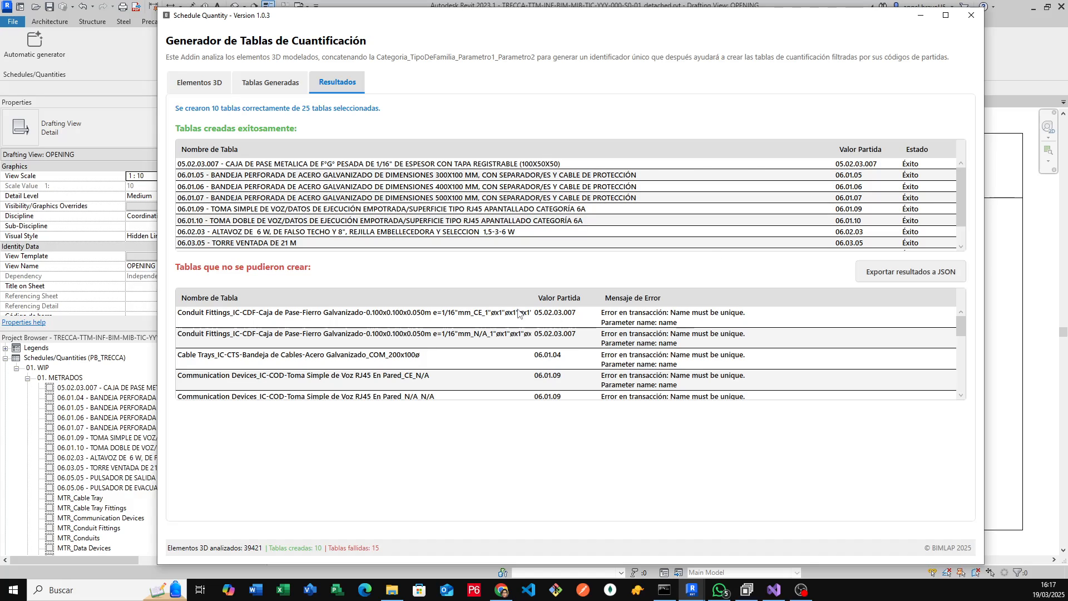
{"action": "left_click", "coordinate": [629, 341]}
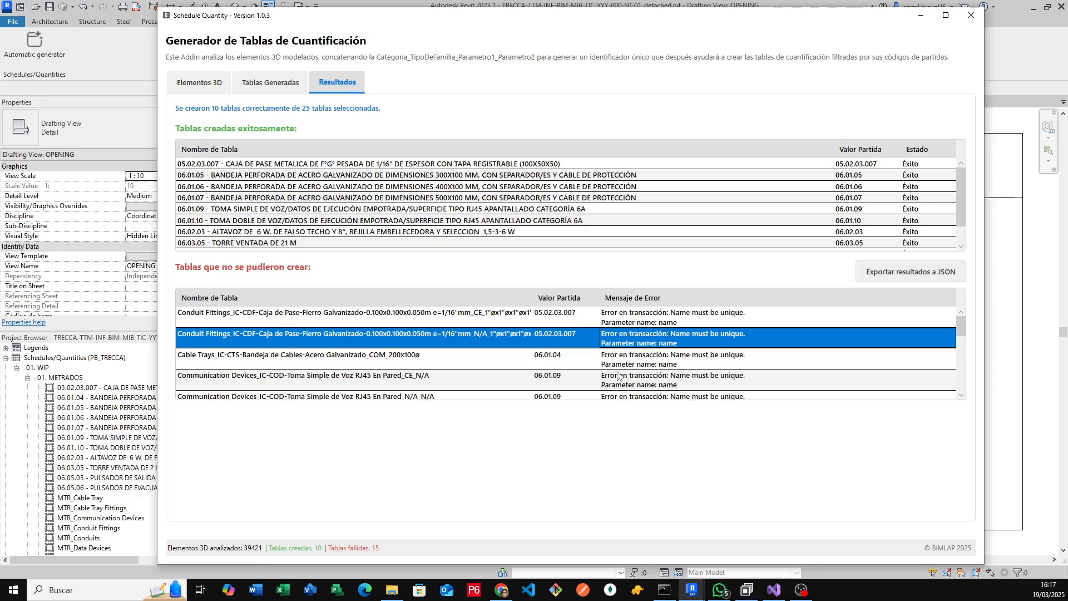
{"action": "left_click", "coordinate": [630, 365]}
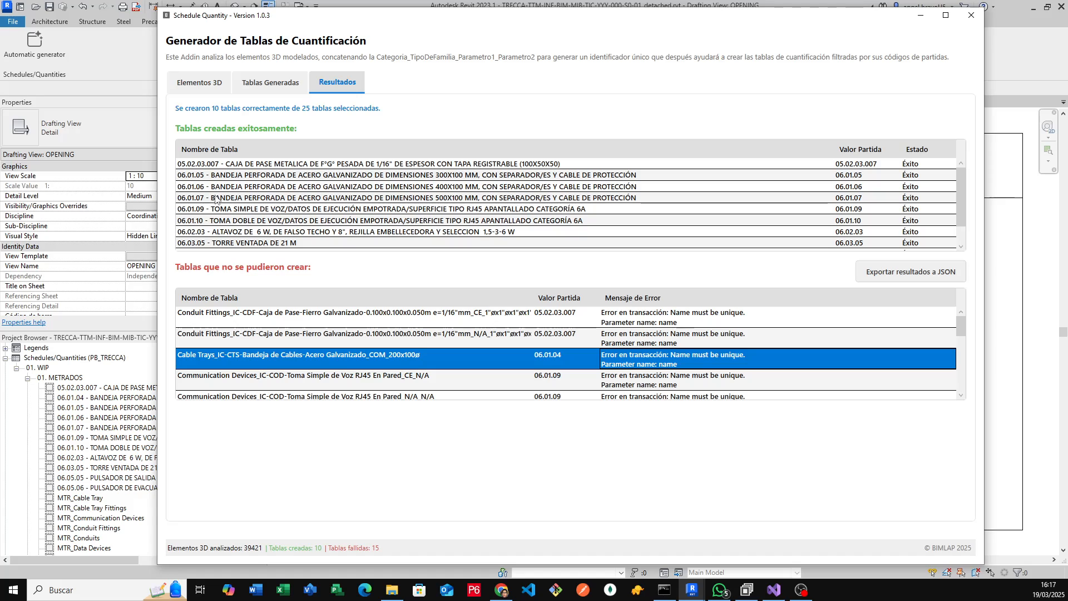
{"action": "scroll", "coordinate": [222, 196], "scroll_direction": "down", "scroll_amount": 1}
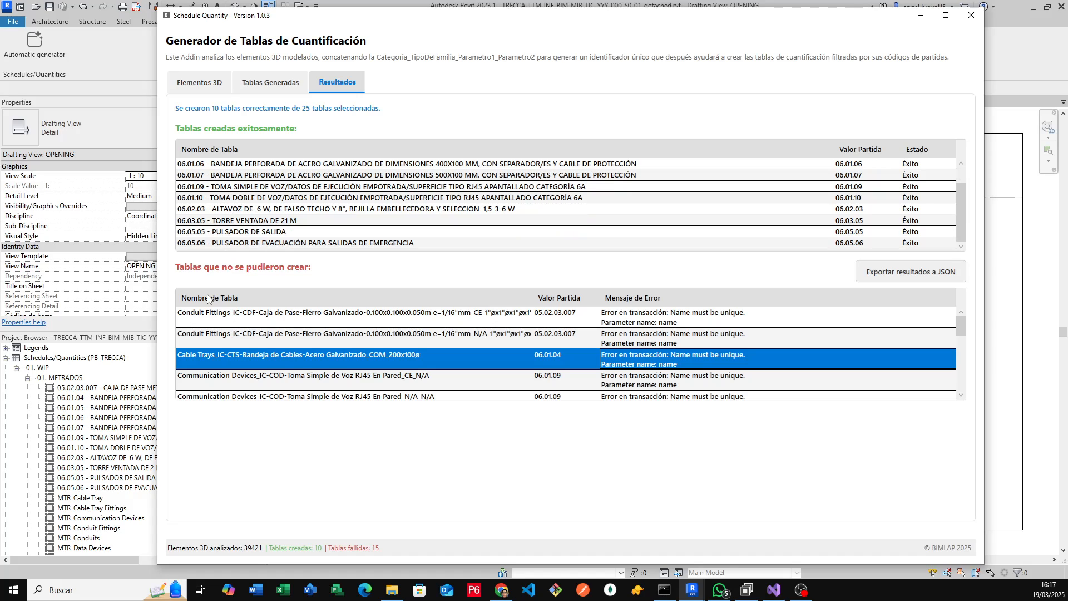
- Compare the new METRADOS schedules in Revit with the results, check the remaining failed tables and close the Schedule Quantity window
{"action": "left_click", "coordinate": [96, 417]}
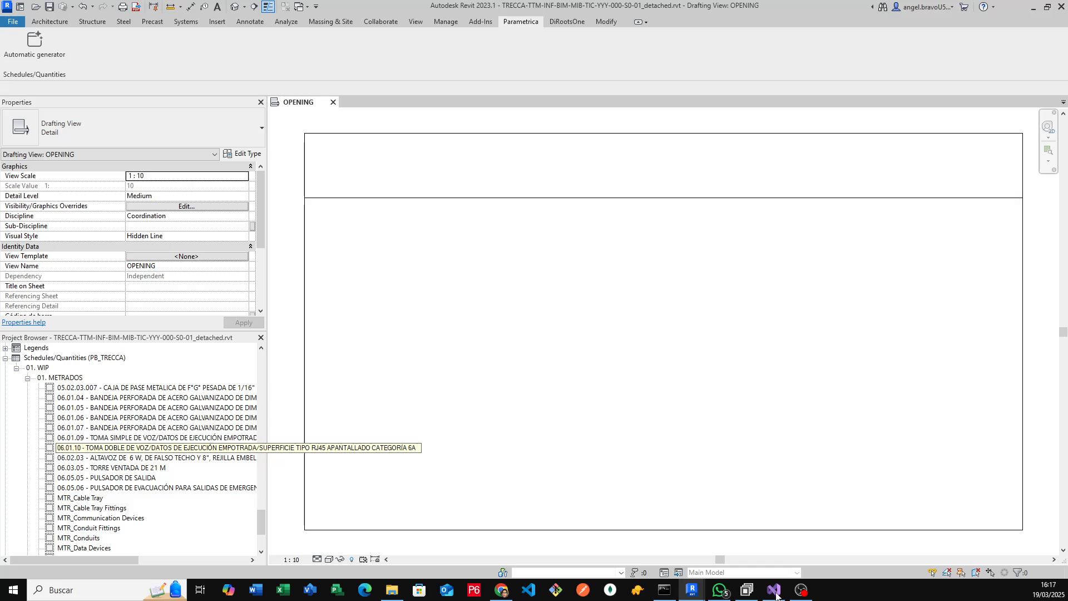
{"action": "mouse_move", "coordinate": [698, 590]}
{"action": "left_click", "coordinate": [726, 548]}
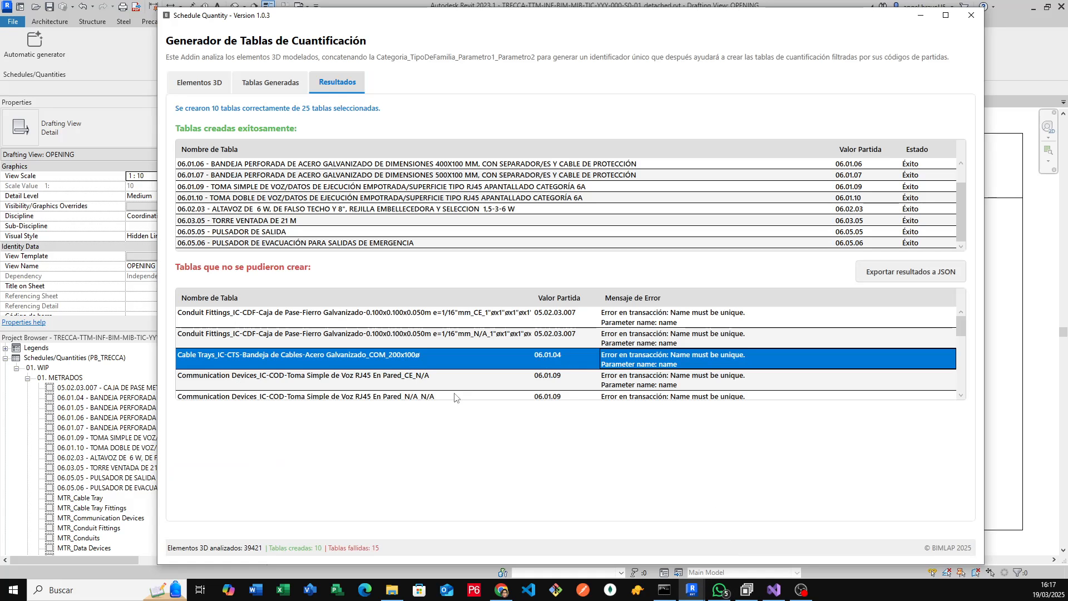
{"action": "scroll", "coordinate": [341, 392], "scroll_direction": "down", "scroll_amount": 5}
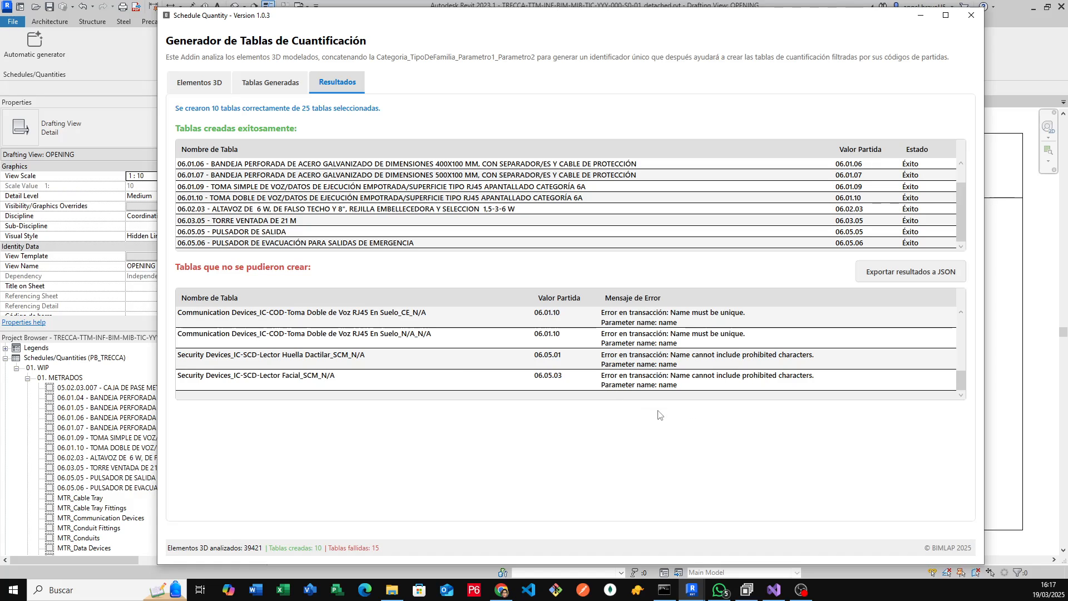
{"action": "left_click", "coordinate": [971, 15]}
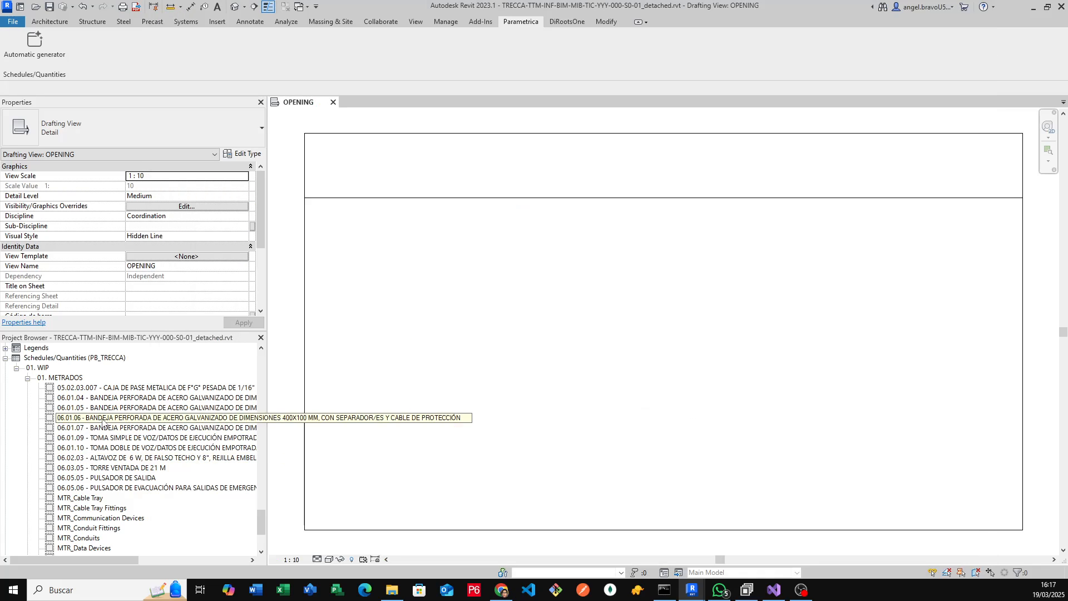
- Bring back the Schedule Quantity window, export the failed tables to JSON and check the exported file in its folder, closing both windows
{"action": "mouse_move", "coordinate": [696, 588]}
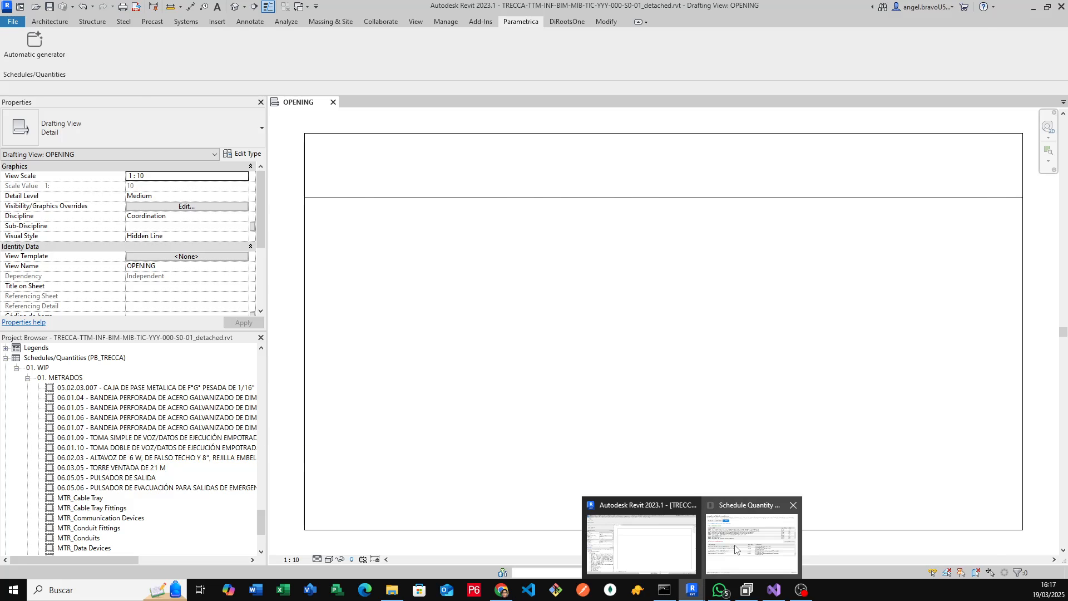
{"action": "left_click", "coordinate": [736, 548]}
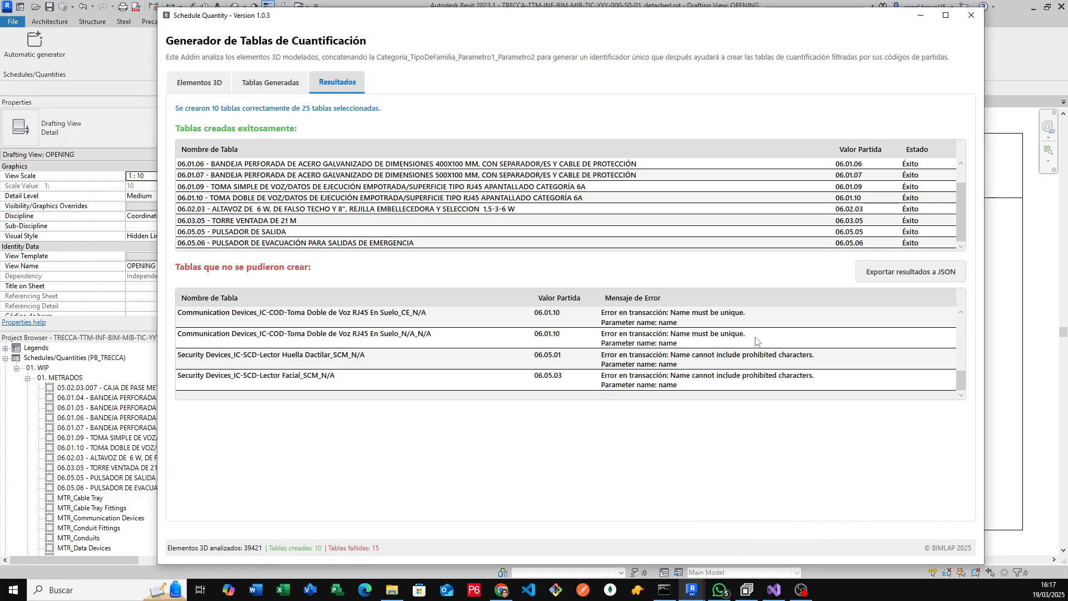
{"action": "scroll", "coordinate": [634, 384], "scroll_direction": "up", "scroll_amount": 4}
{"action": "left_click", "coordinate": [635, 367]}
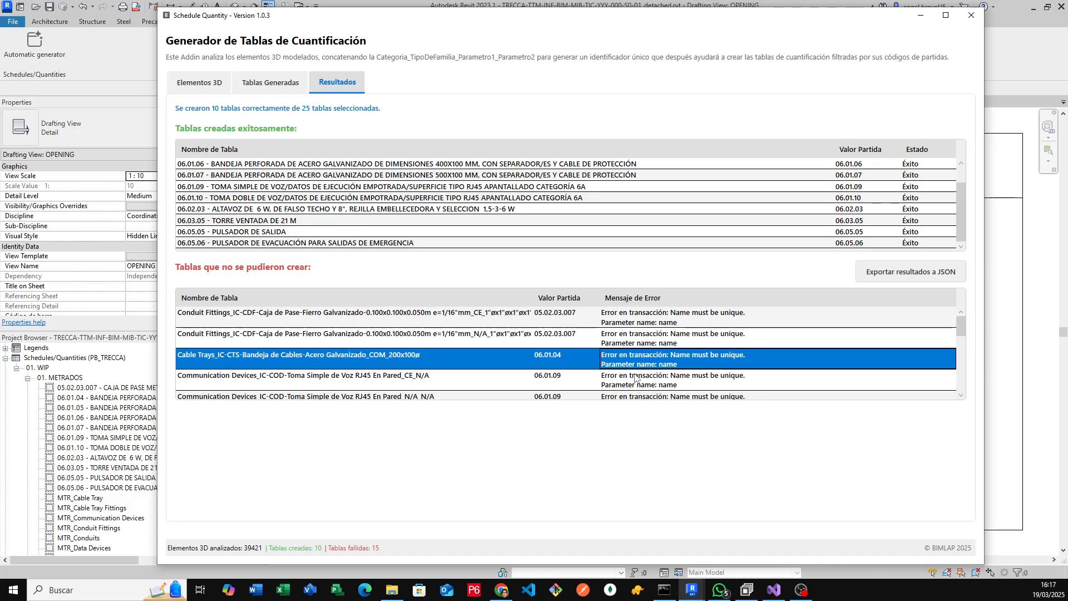
{"action": "left_click", "coordinate": [897, 275]}
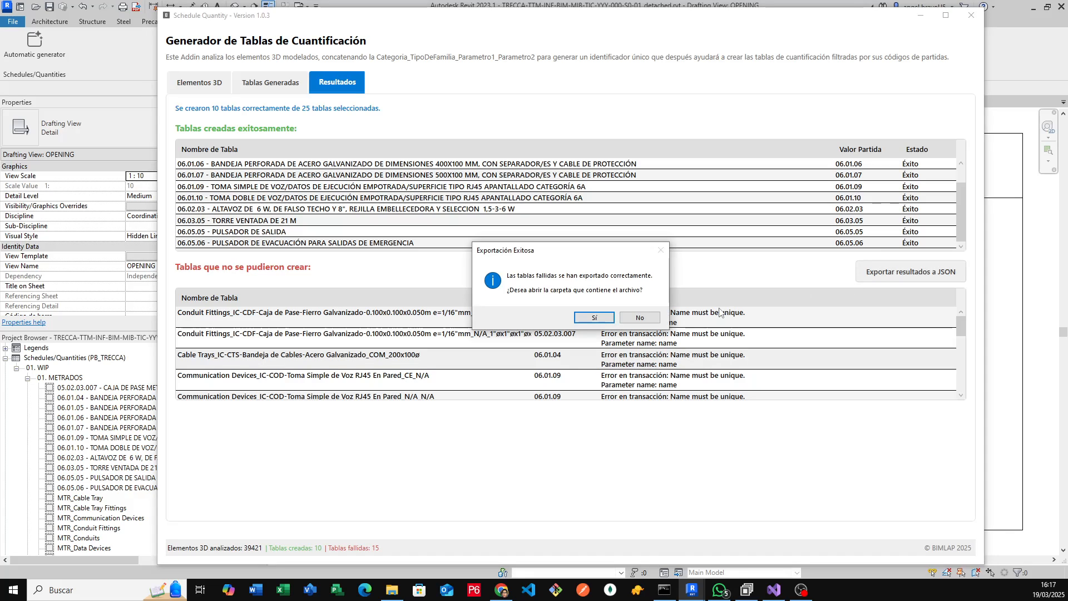
{"action": "left_click", "coordinate": [594, 318]}
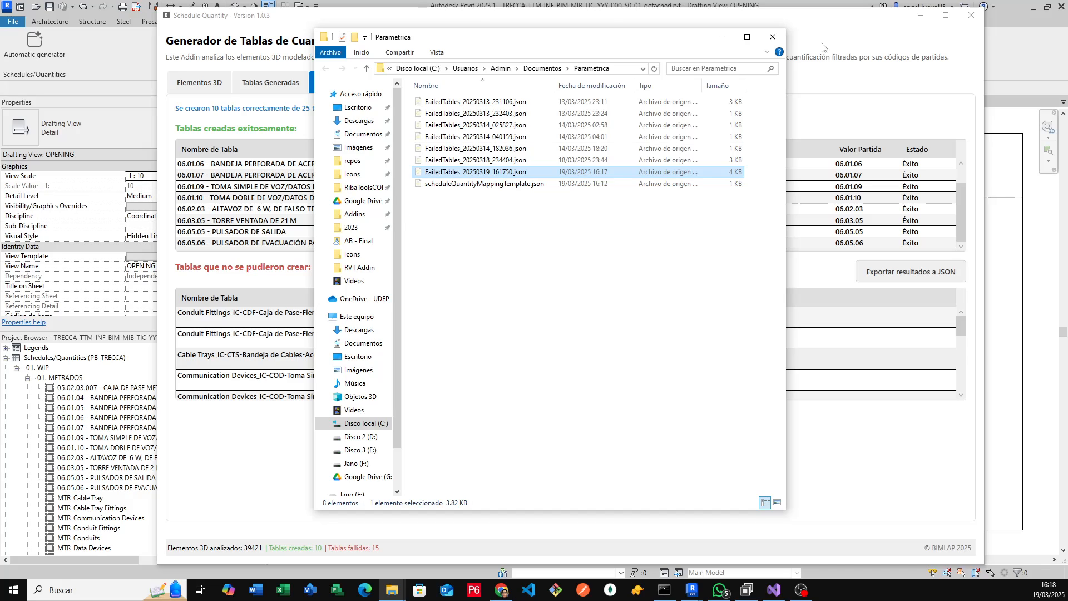
{"action": "left_click", "coordinate": [768, 44]}
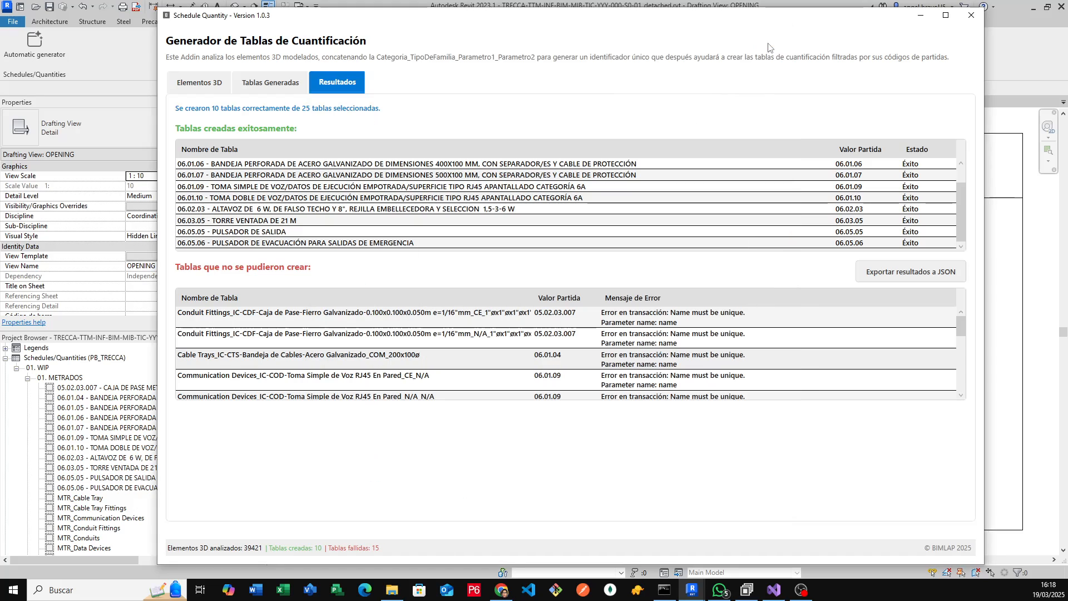
{"action": "left_click", "coordinate": [971, 16]}
- Open the 06.01.06 schedule for the 400X100 MM perforated galvanized steel cable tray and examine its rows
{"action": "left_click", "coordinate": [135, 419]}
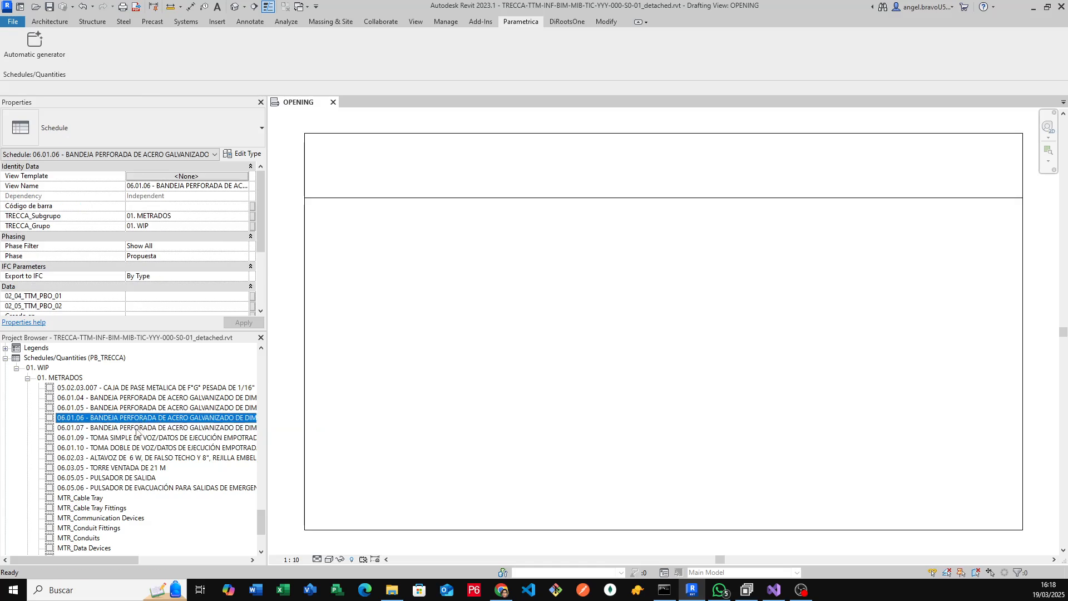
{"action": "left_click", "coordinate": [135, 449]}
{"action": "double_click", "coordinate": [154, 419]}
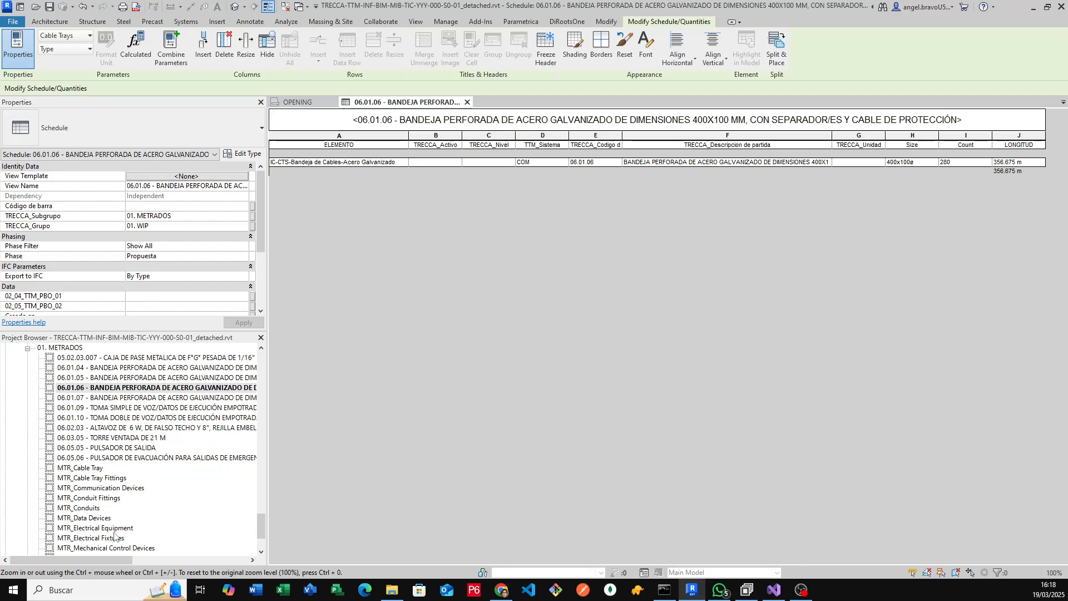
- Open the MTR_Data Devices template schedule and examine its title, columns and elements
{"action": "scroll", "coordinate": [114, 535], "scroll_direction": "down", "scroll_amount": 3}
{"action": "left_click", "coordinate": [92, 469]}
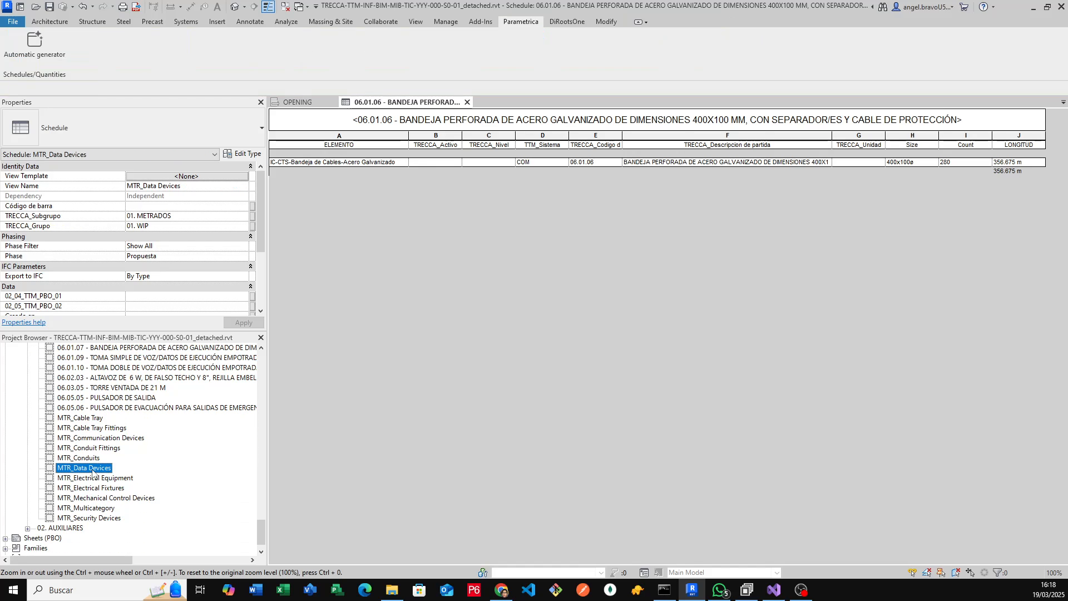
{"action": "double_click", "coordinate": [92, 470]}
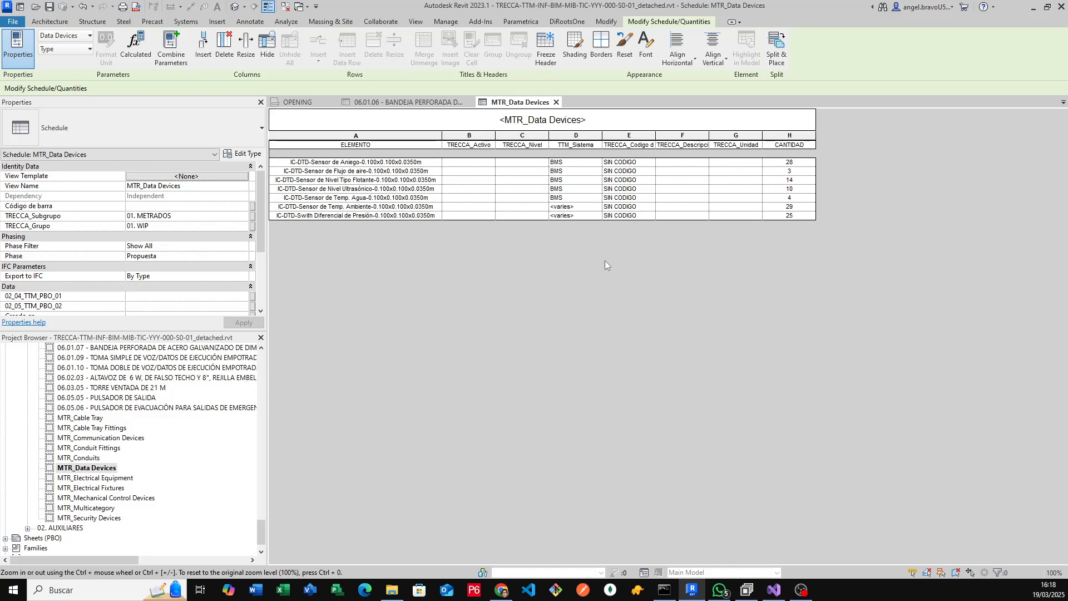
{"action": "double_click", "coordinate": [364, 124]}
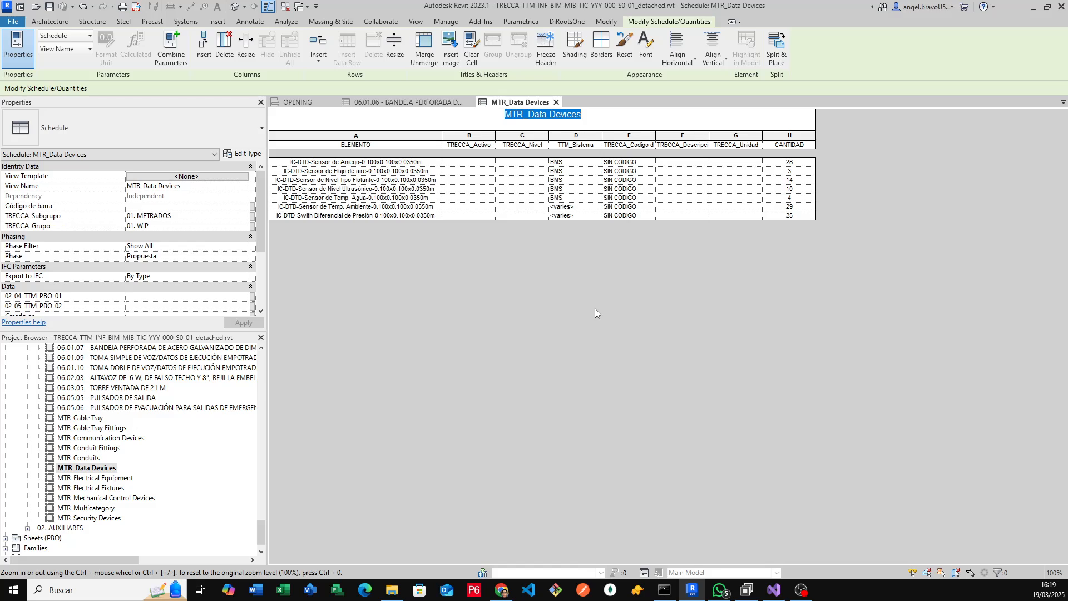
- Compare the generated METRADOS schedules with the MTR templates and inspect the filter of the 06.01.05 cable tray schedule
{"action": "scroll", "coordinate": [232, 470], "scroll_direction": "up", "scroll_amount": 4}
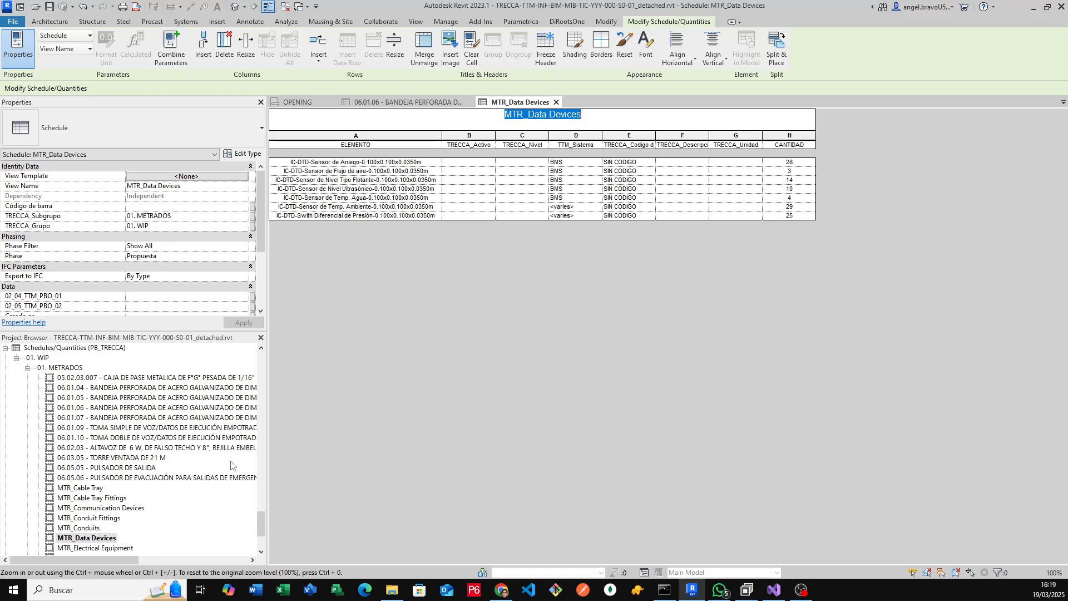
{"action": "left_click", "coordinate": [151, 409]}
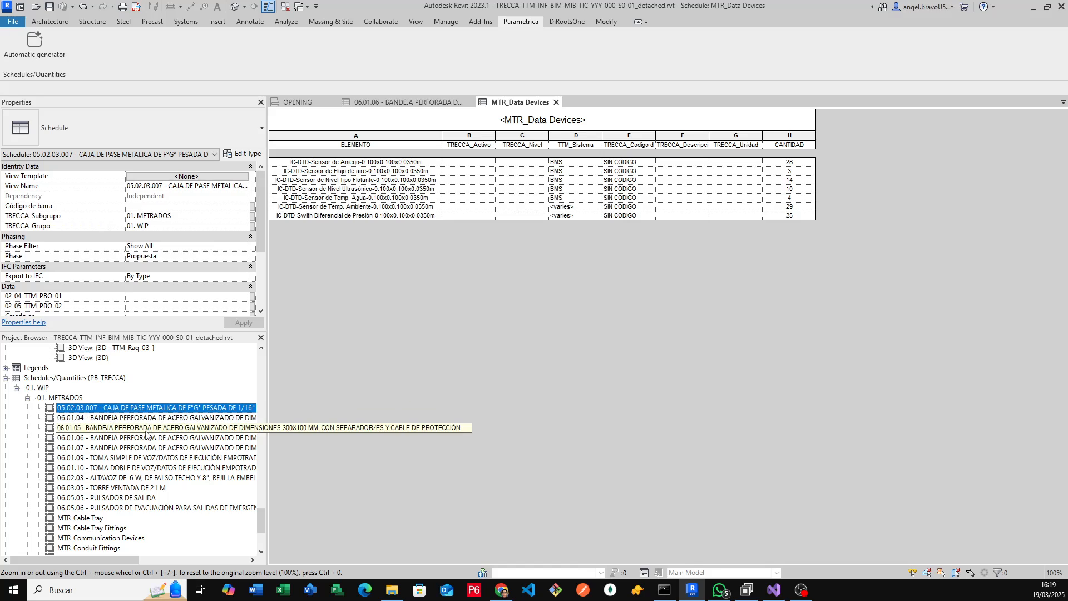
{"action": "left_click", "coordinate": [159, 418]}
{"action": "left_click", "coordinate": [167, 428]}
{"action": "scroll", "coordinate": [186, 469], "scroll_direction": "down", "scroll_amount": 1}
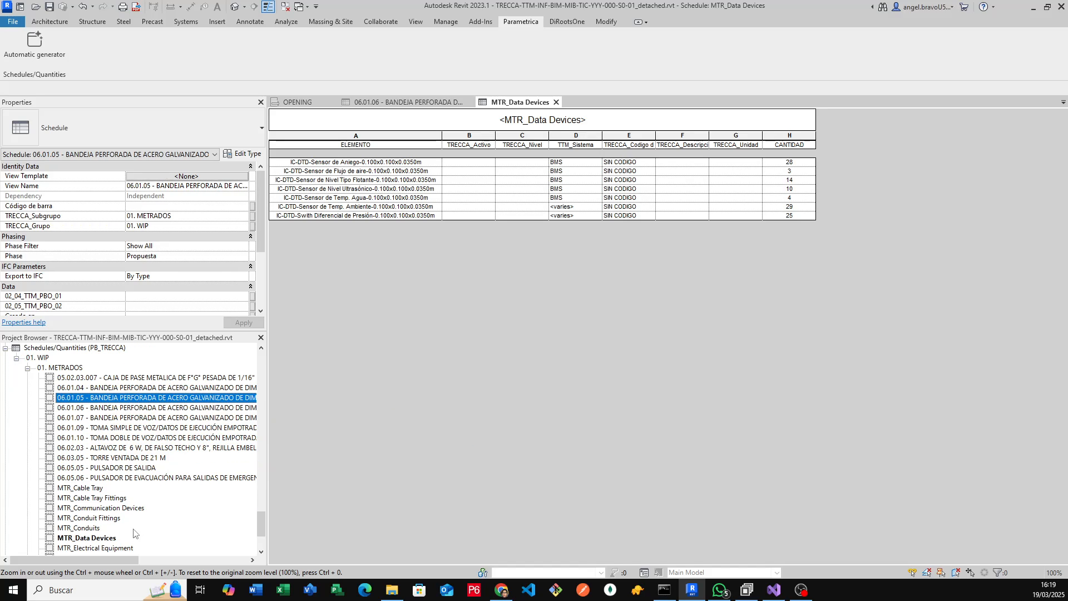
{"action": "scroll", "coordinate": [133, 533], "scroll_direction": "down", "scroll_amount": 1}
{"action": "scroll", "coordinate": [179, 502], "scroll_direction": "down", "scroll_amount": 1}
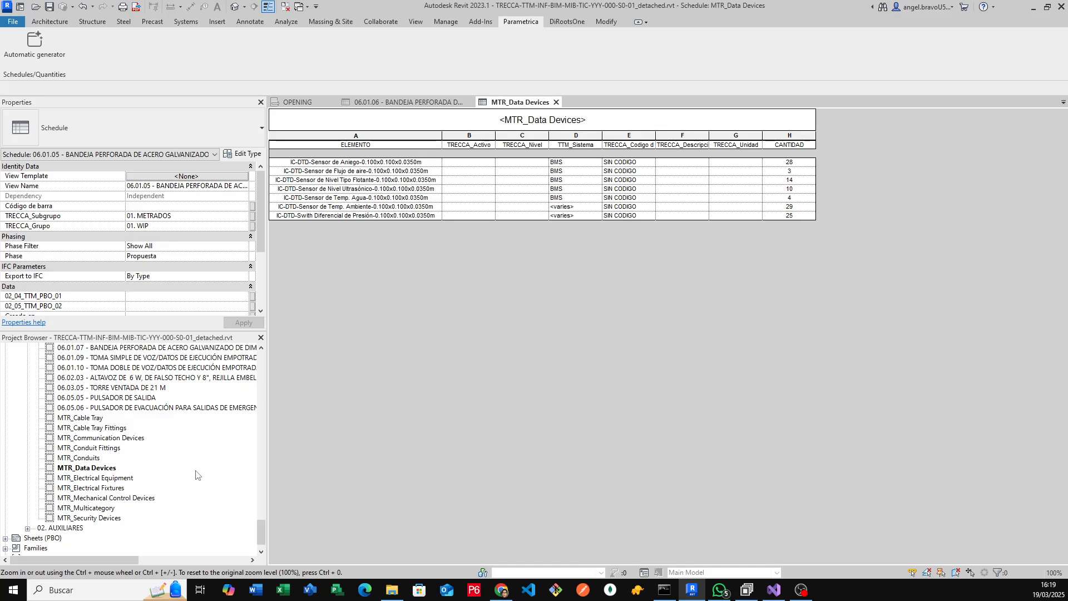
{"action": "scroll", "coordinate": [199, 475], "scroll_direction": "up", "scroll_amount": 1}
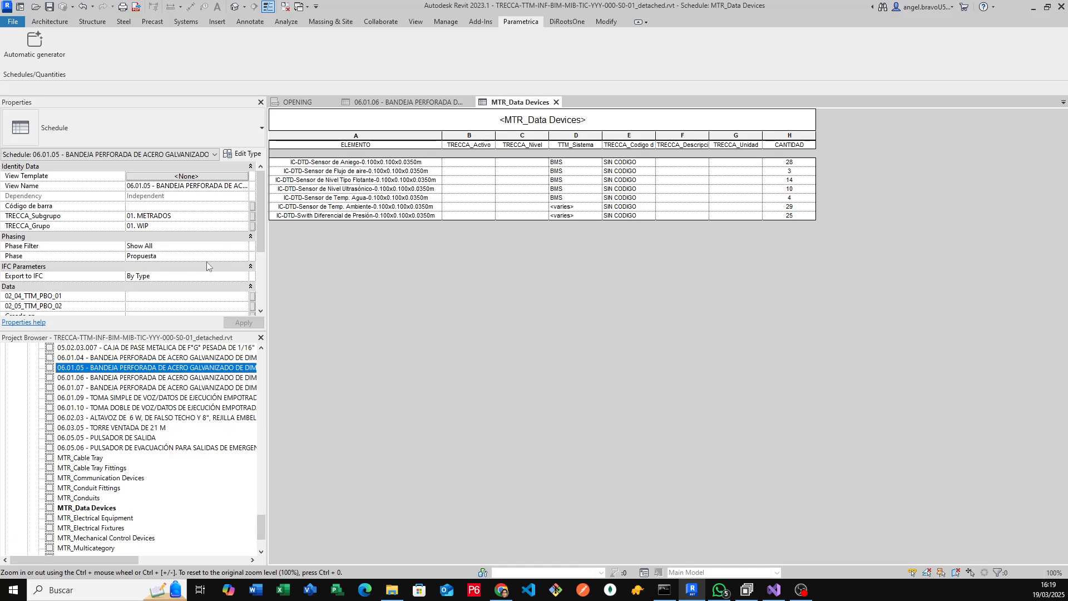
{"action": "scroll", "coordinate": [207, 266], "scroll_direction": "down", "scroll_amount": 3}
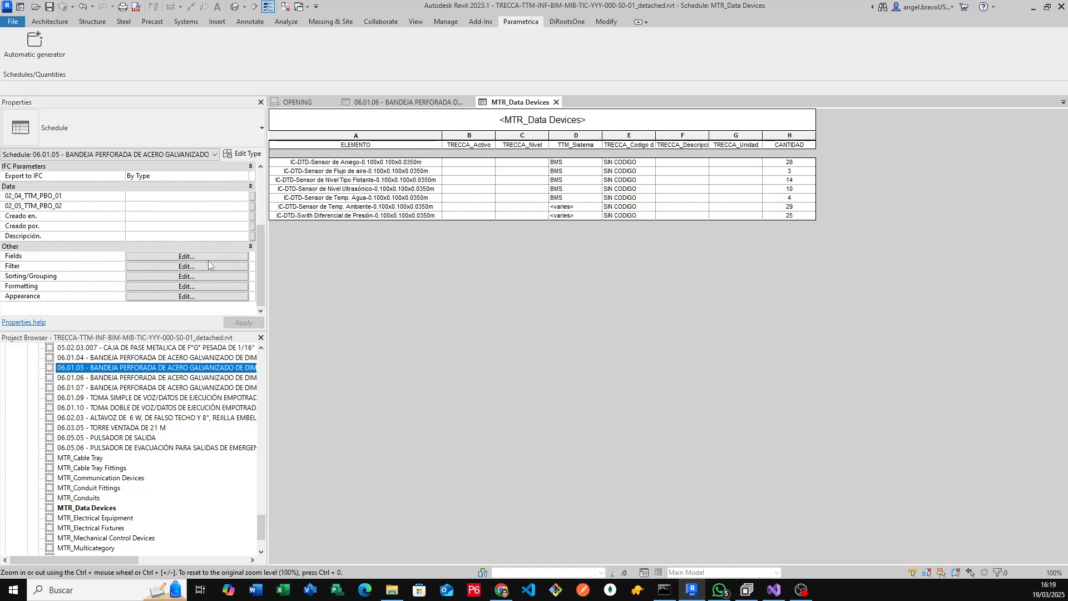
{"action": "left_click", "coordinate": [201, 269]}
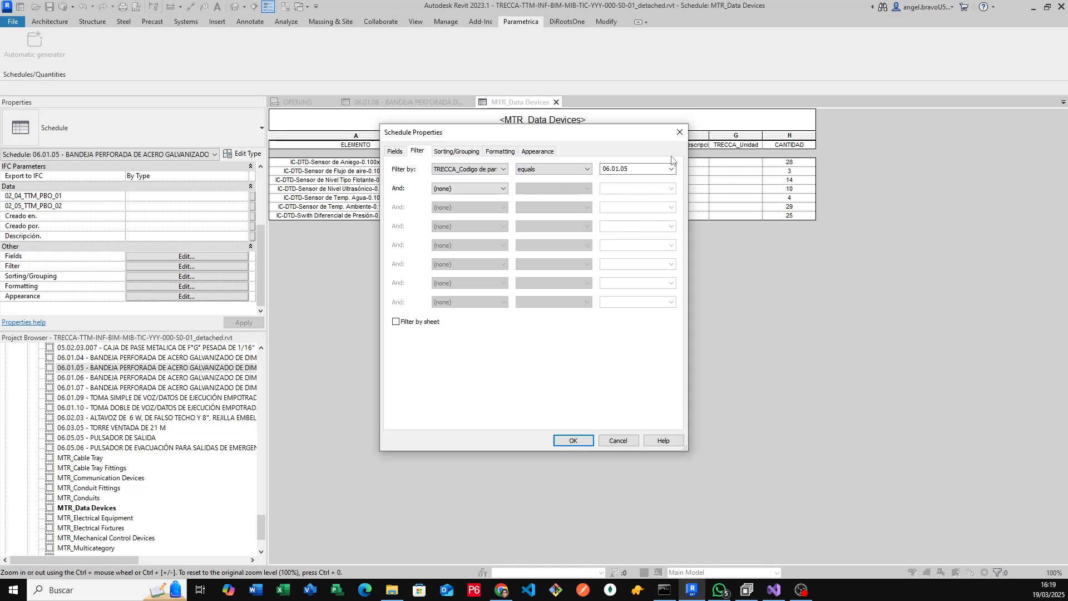
{"action": "left_click", "coordinate": [680, 133]}
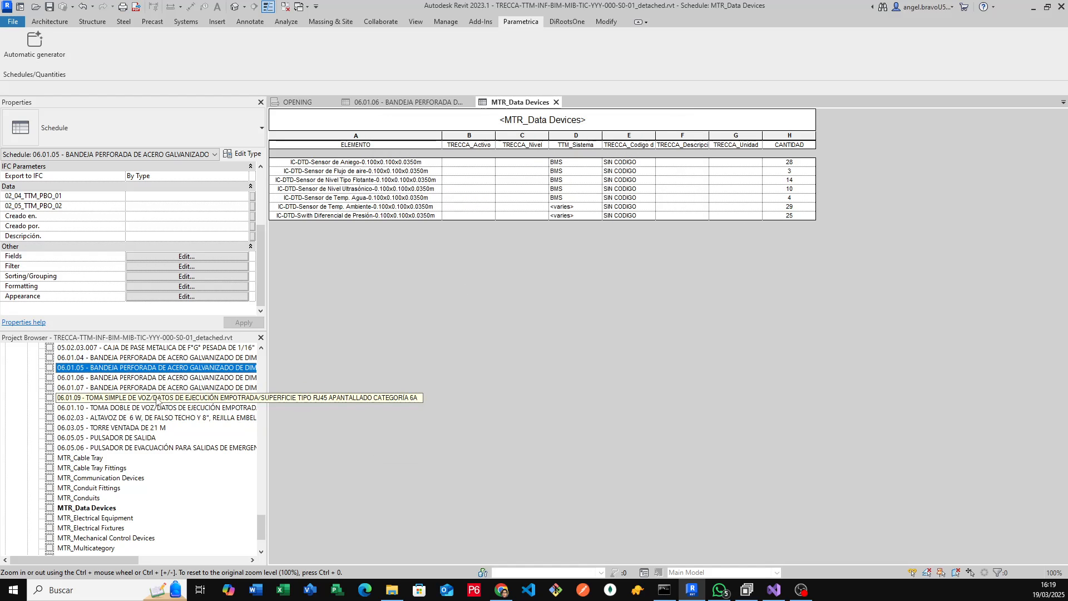
- Open the 06.01.09 simple voice/data outlet schedule and inspect its filter settings
{"action": "left_click", "coordinate": [157, 399]}
{"action": "double_click", "coordinate": [157, 398]}
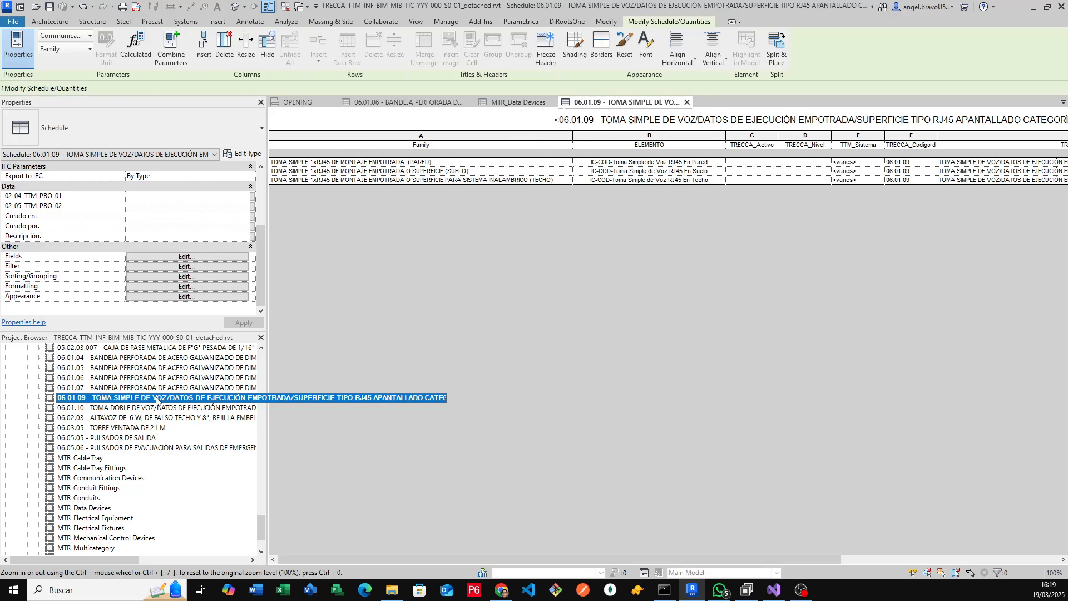
{"action": "left_click", "coordinate": [184, 266]}
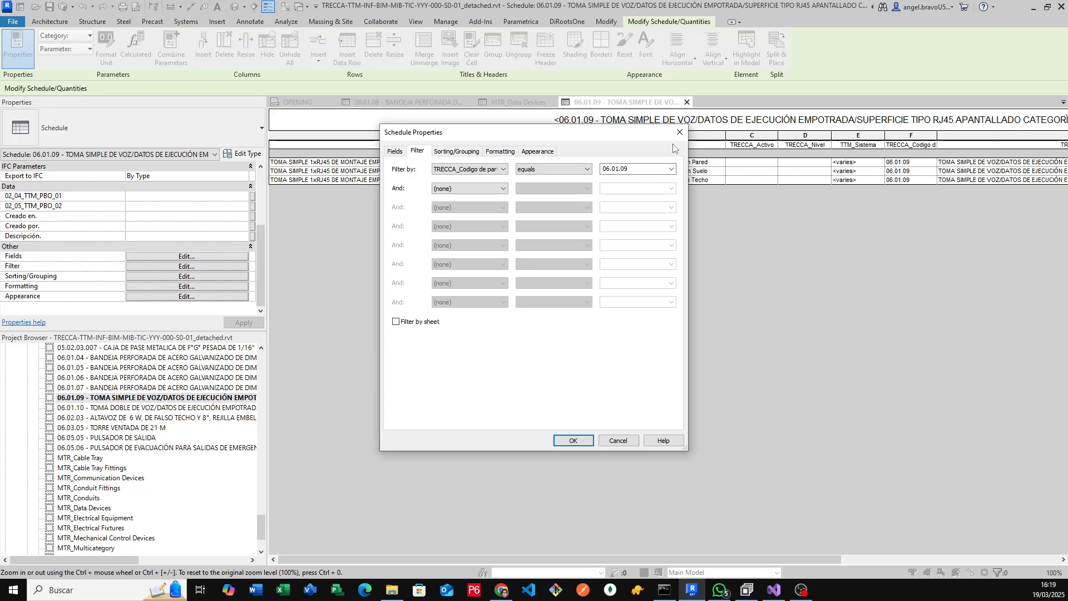
{"action": "left_click", "coordinate": [680, 133]}
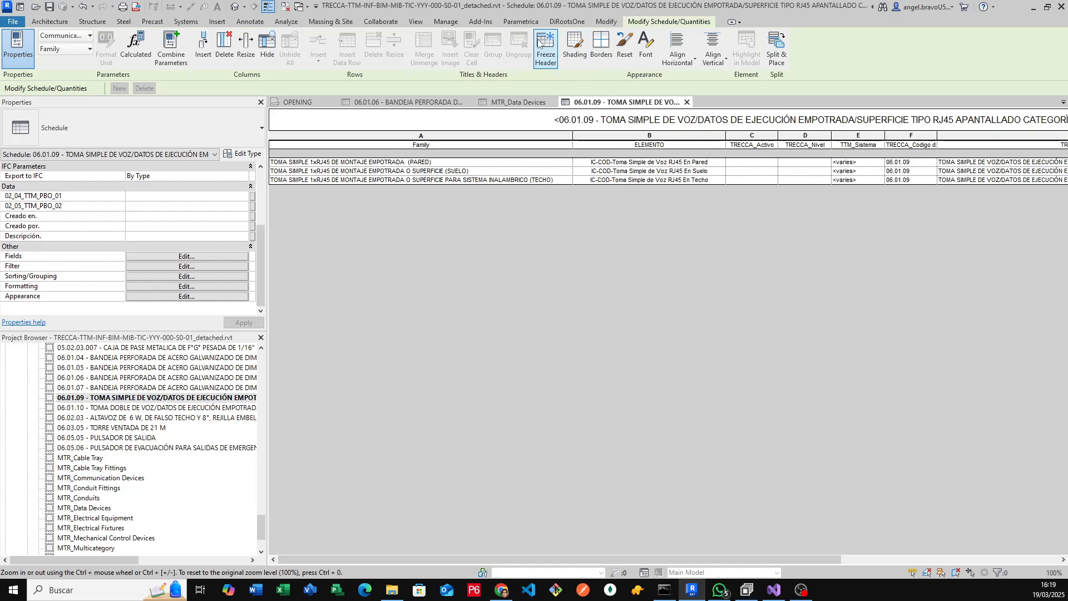
- Relaunch the Automatic generator, widen its window to review the parameter configuration, and close it
{"action": "left_click", "coordinate": [520, 23]}
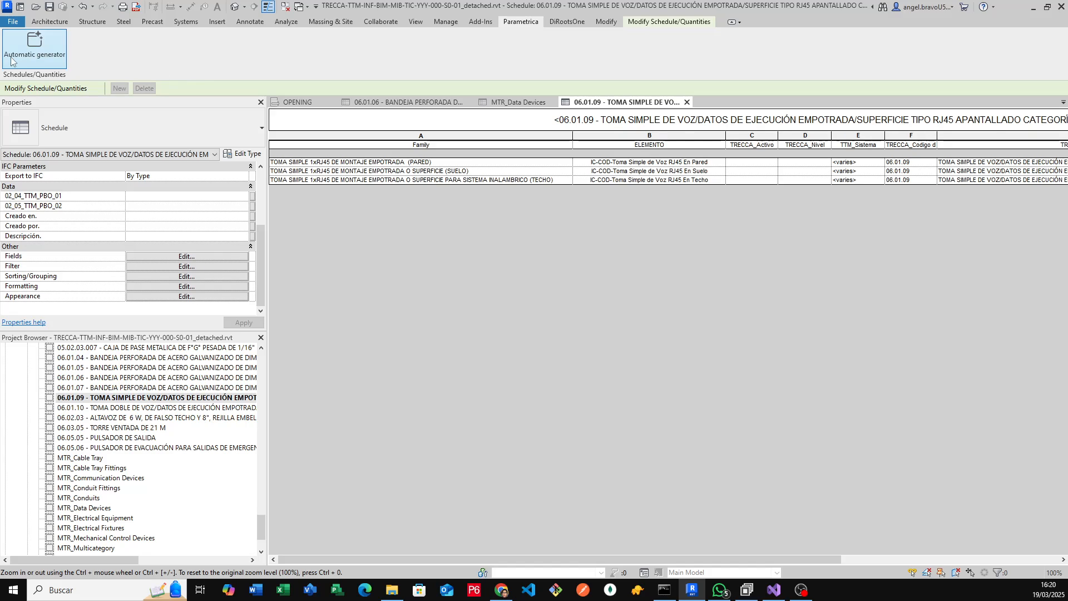
{"action": "left_click", "coordinate": [34, 45]}
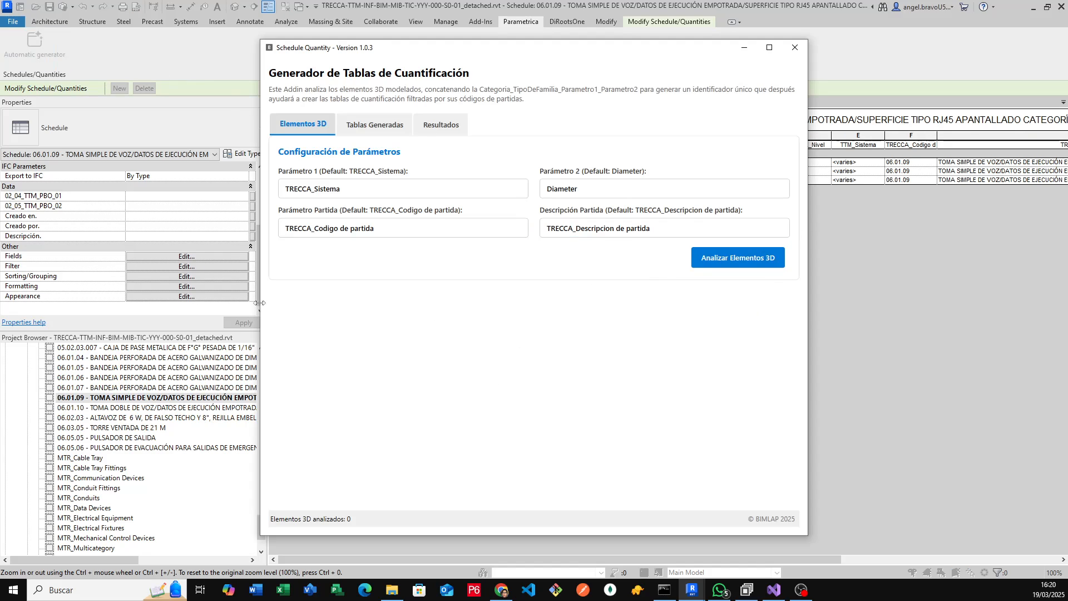
{"action": "left_click_drag", "start_coordinate": [260, 305], "coordinate": [92, 304]}
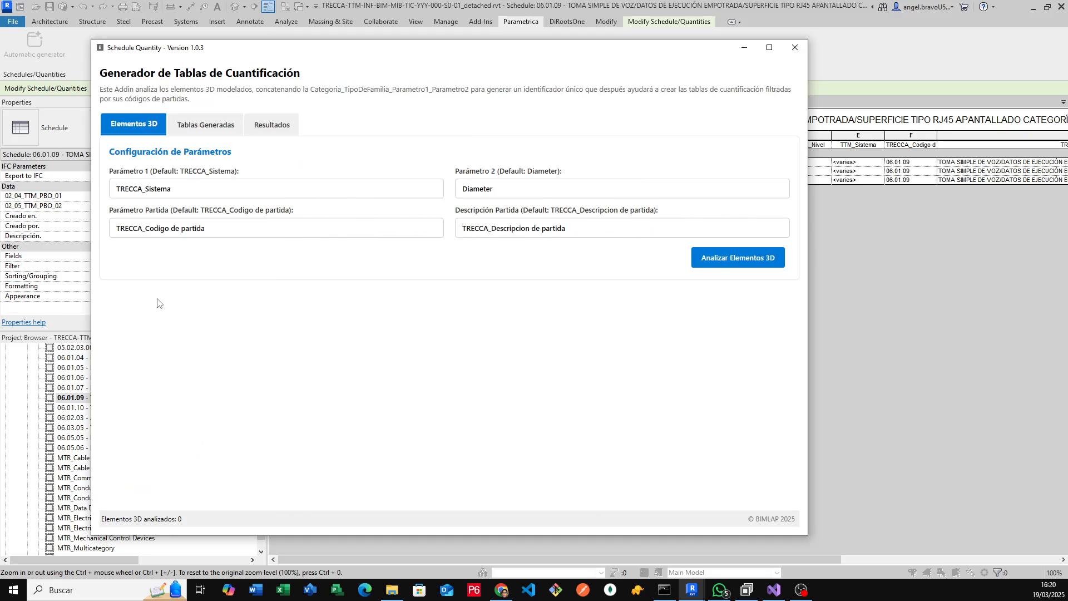
{"action": "left_click_drag", "start_coordinate": [810, 299], "coordinate": [968, 299]}
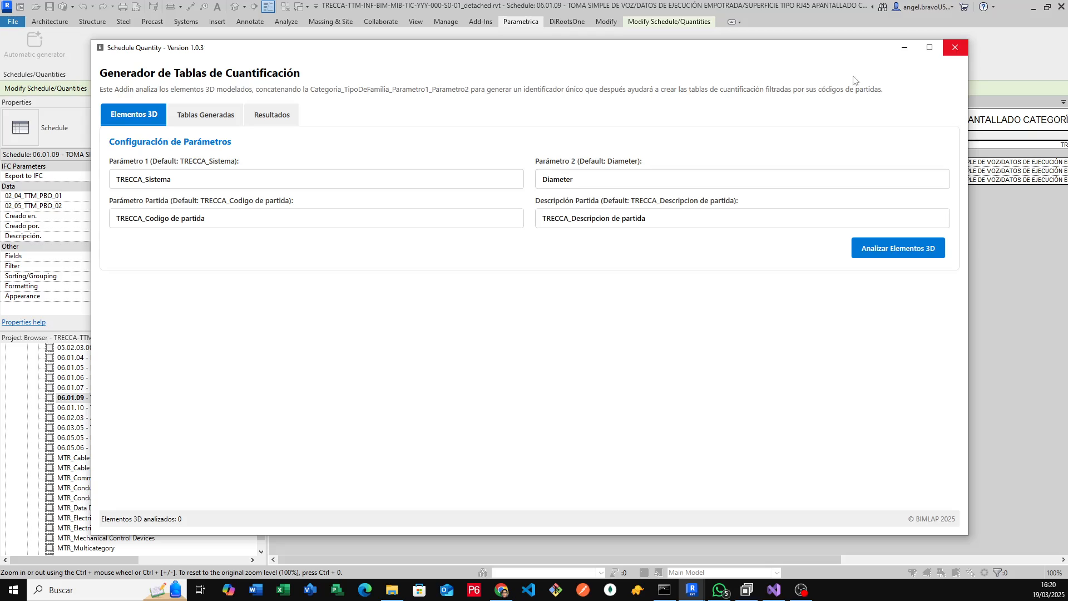
{"action": "left_click", "coordinate": [847, 219]}
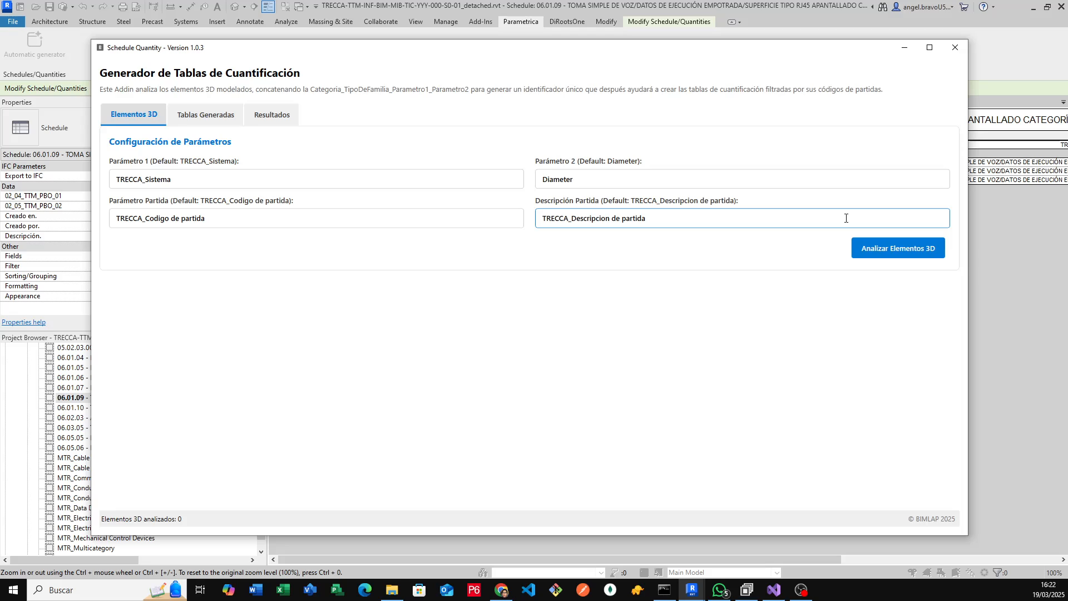
{"action": "left_click", "coordinate": [957, 48]}
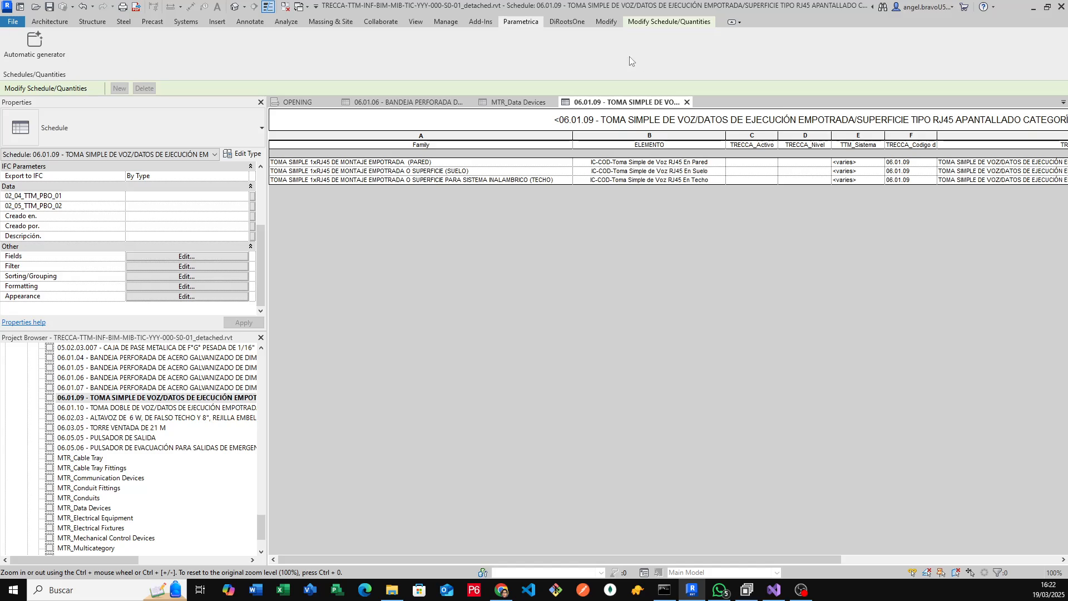
- Look at the document's macros in the Macro Manager, close it and show the DiRootsOne add-in tools
{"action": "left_click", "coordinate": [446, 21]}
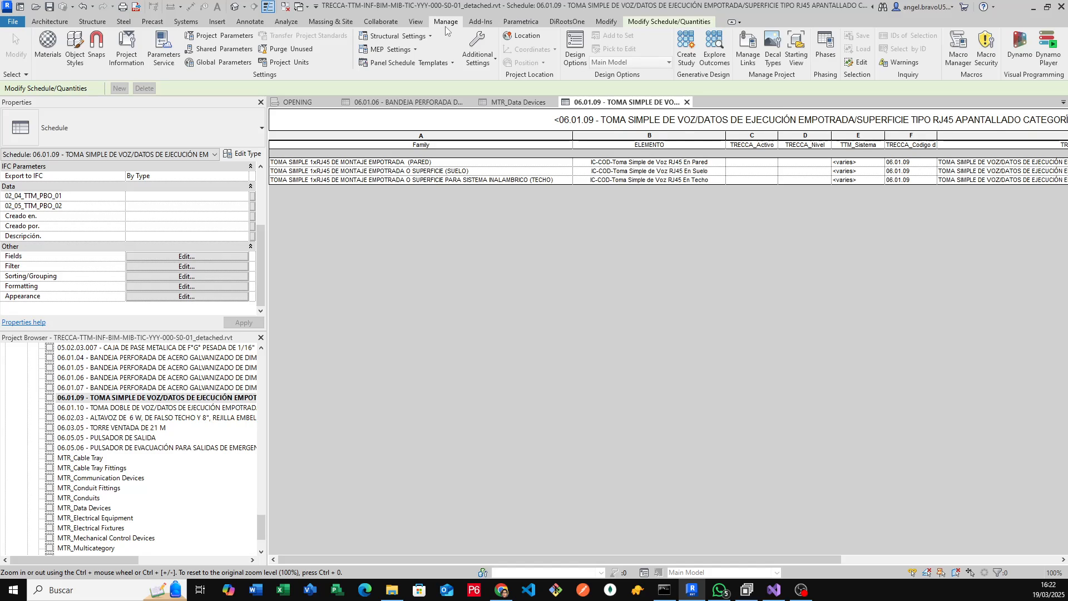
{"action": "left_click", "coordinate": [960, 50]}
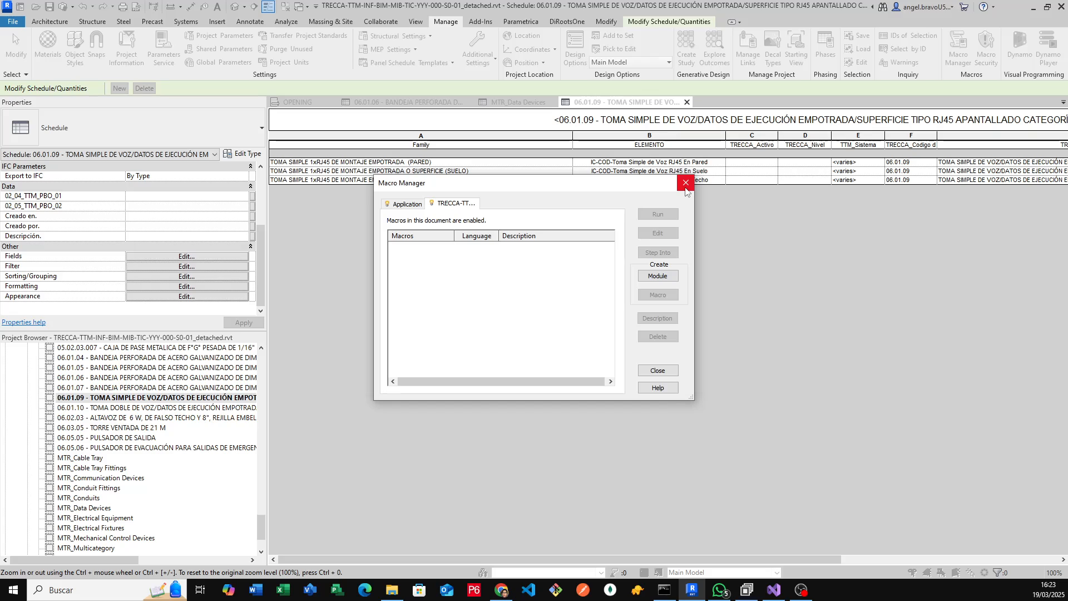
{"action": "left_click", "coordinate": [686, 183]}
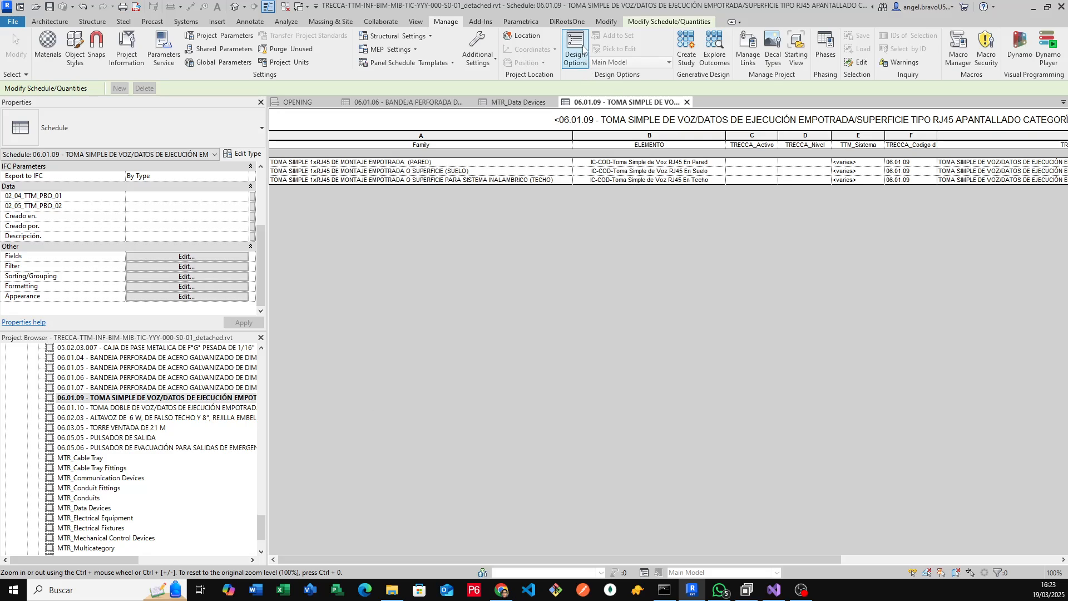
{"action": "left_click", "coordinate": [576, 26]}
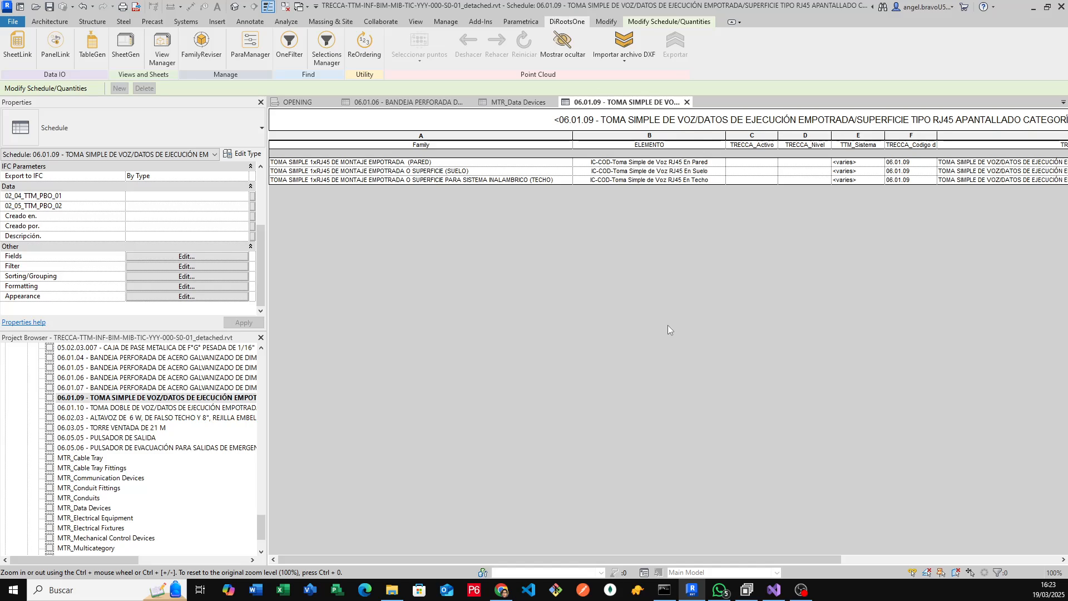
- Switch to Visual Studio and read through the Build.Obfuscate.cs code in the Build project
{"action": "left_click", "coordinate": [774, 590]}
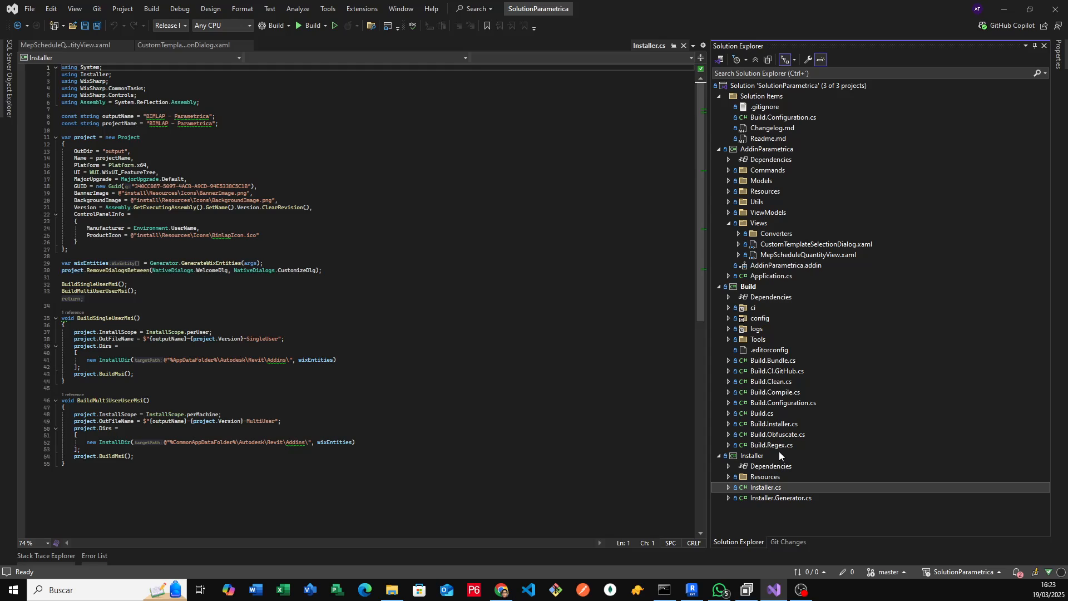
{"action": "double_click", "coordinate": [778, 435]}
{"action": "scroll", "coordinate": [369, 388], "scroll_direction": "down", "scroll_amount": 20}
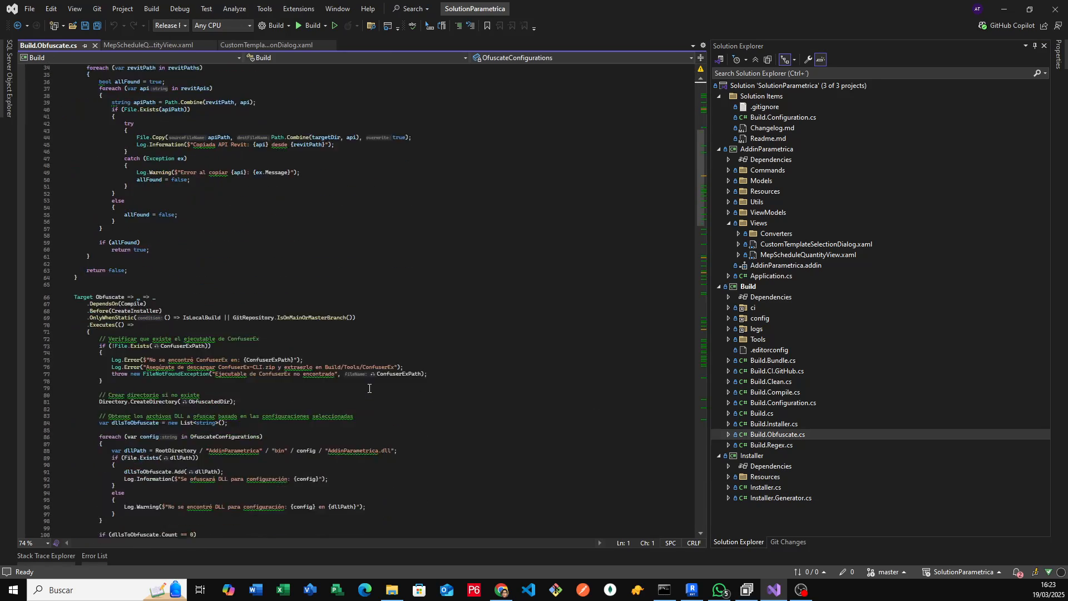
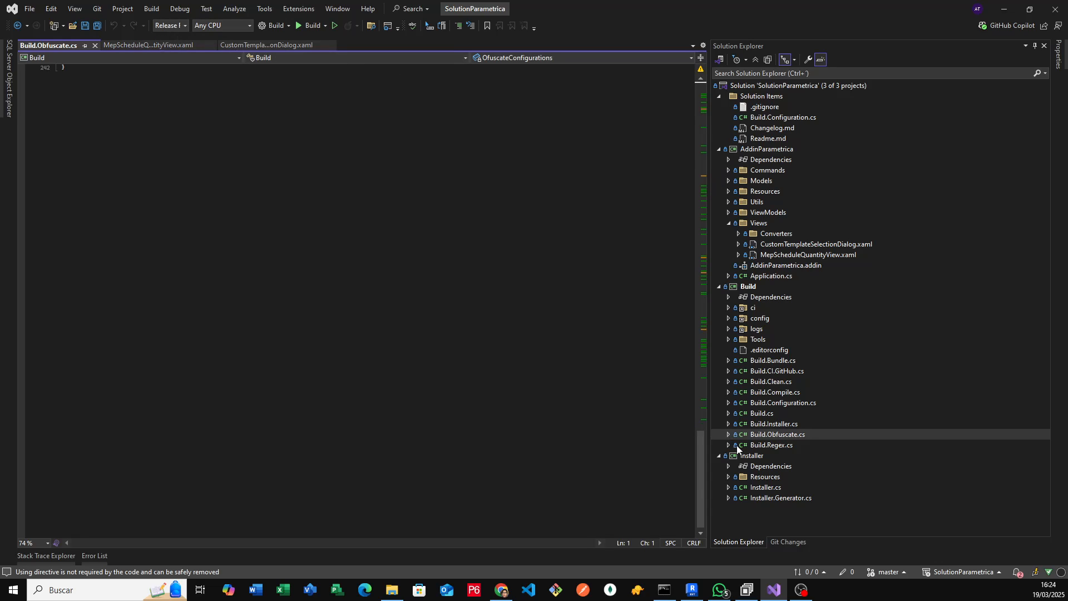
- Open the AddinParametrica project file and highlight the REVIT2023 value in its DefineConstants entry
{"action": "left_click", "coordinate": [762, 149]}
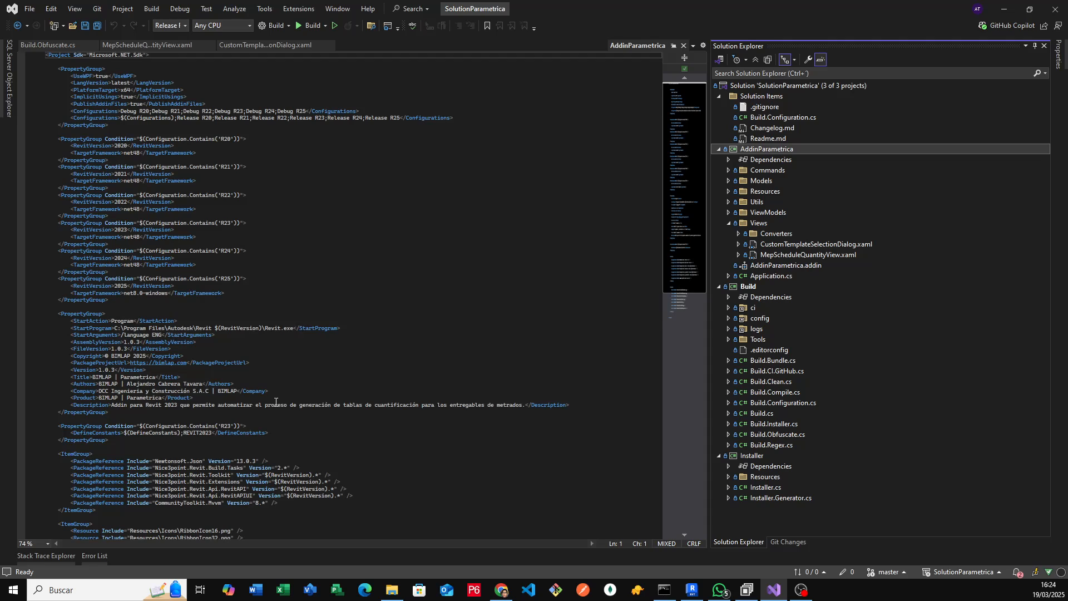
{"action": "scroll", "coordinate": [276, 402], "scroll_direction": "down", "scroll_amount": 3}
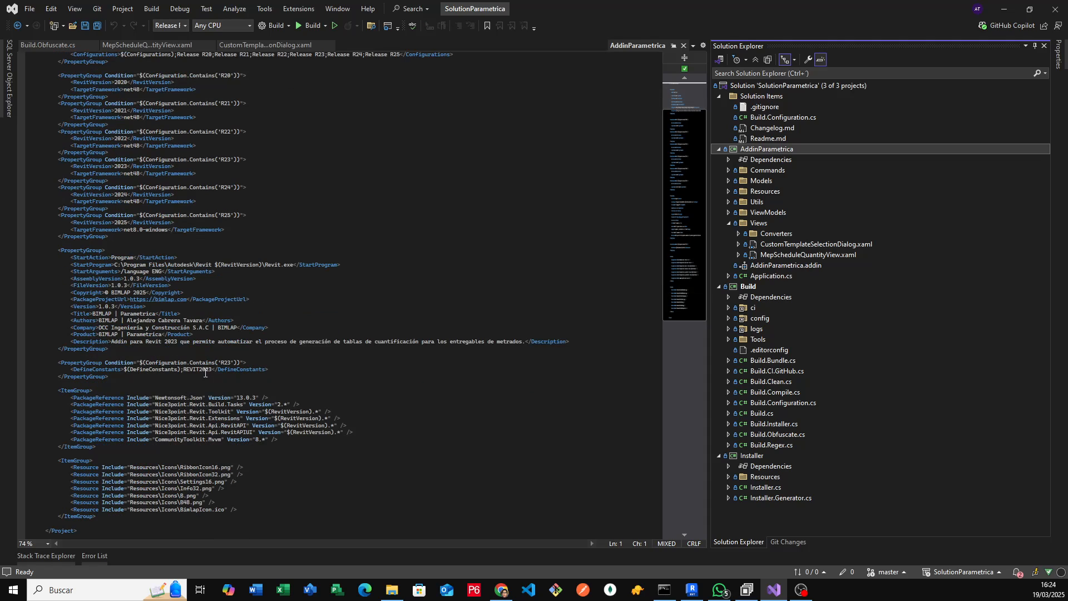
{"action": "left_click_drag", "start_coordinate": [181, 370], "coordinate": [217, 370]}
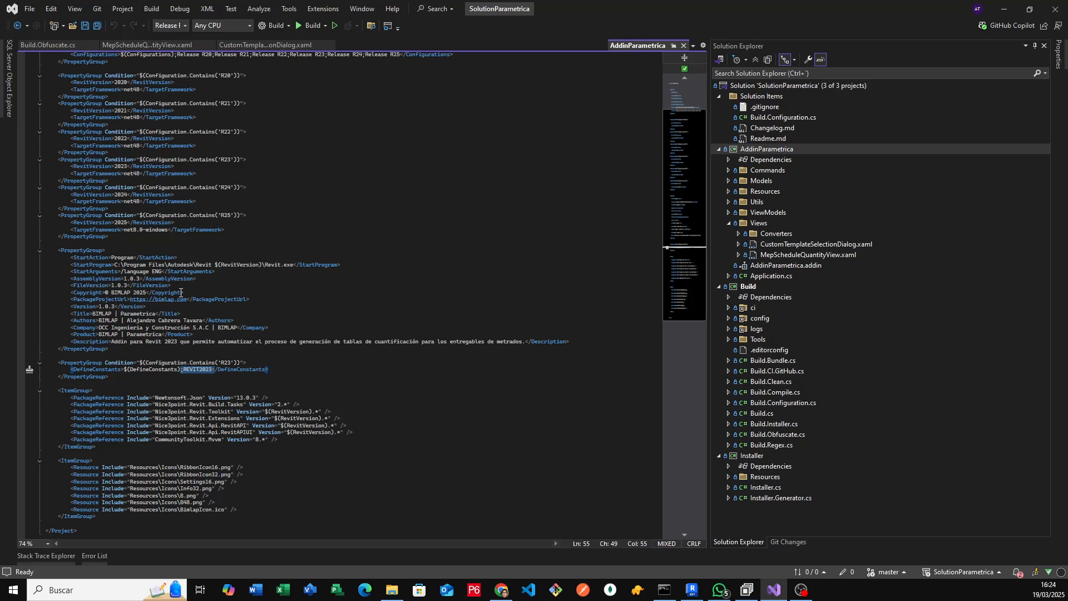
- Highlight the RevitVersion values for the R20 and R25 configurations in the project file, and switch back to Revit
{"action": "scroll", "coordinate": [188, 293], "scroll_direction": "up", "scroll_amount": 3}
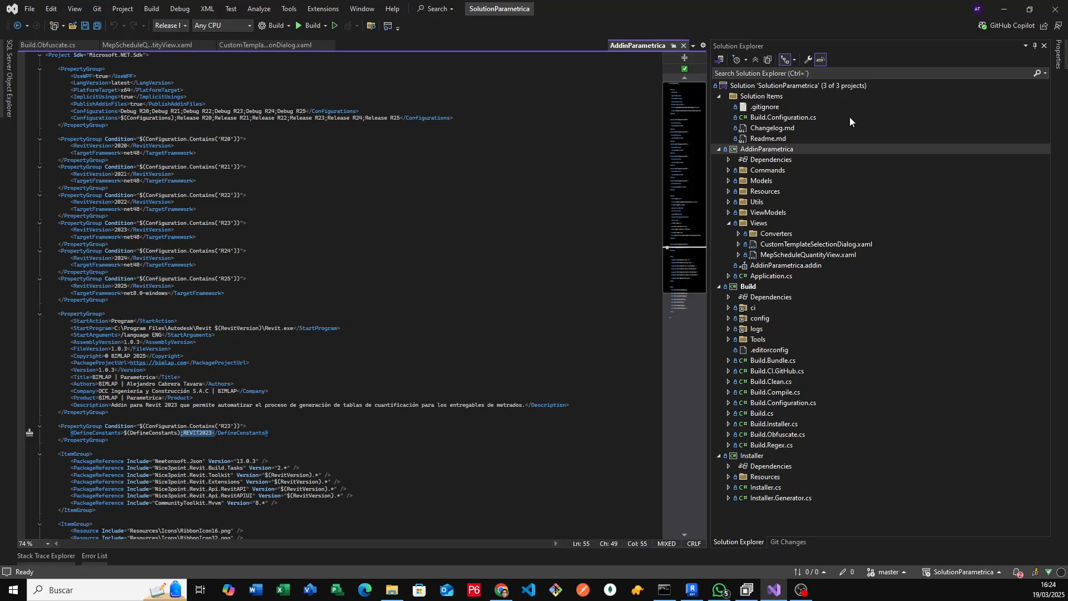
{"action": "double_click", "coordinate": [127, 147]}
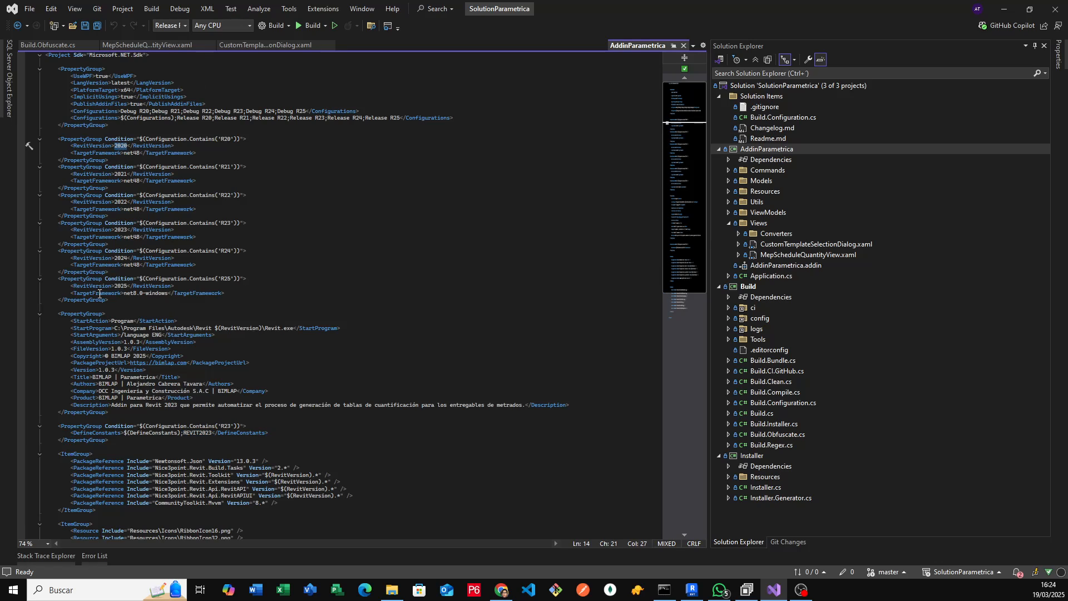
{"action": "double_click", "coordinate": [121, 286]}
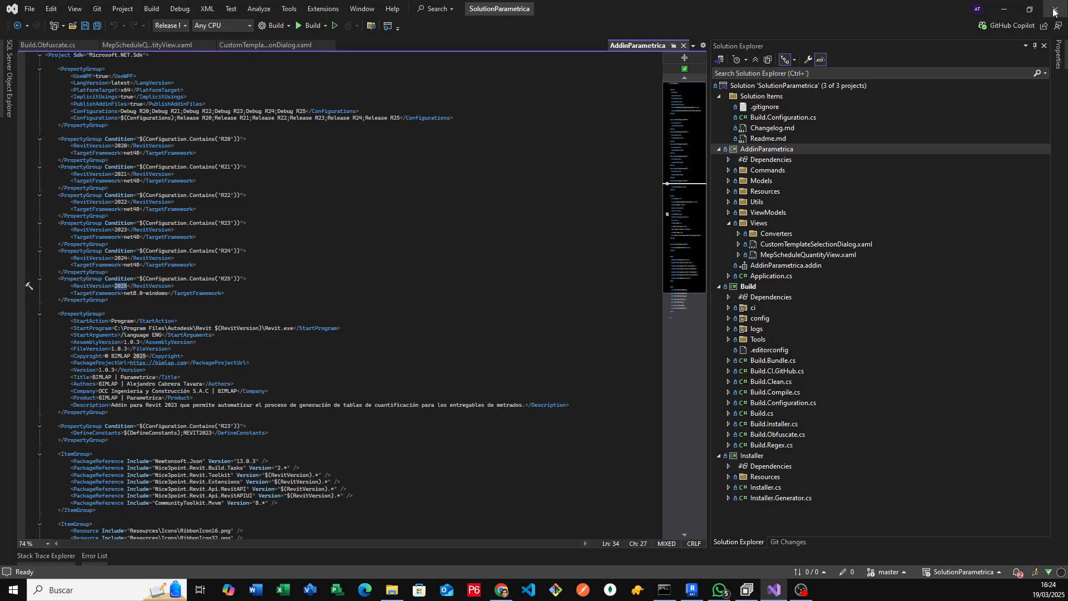
{"action": "left_click", "coordinate": [1012, 12]}
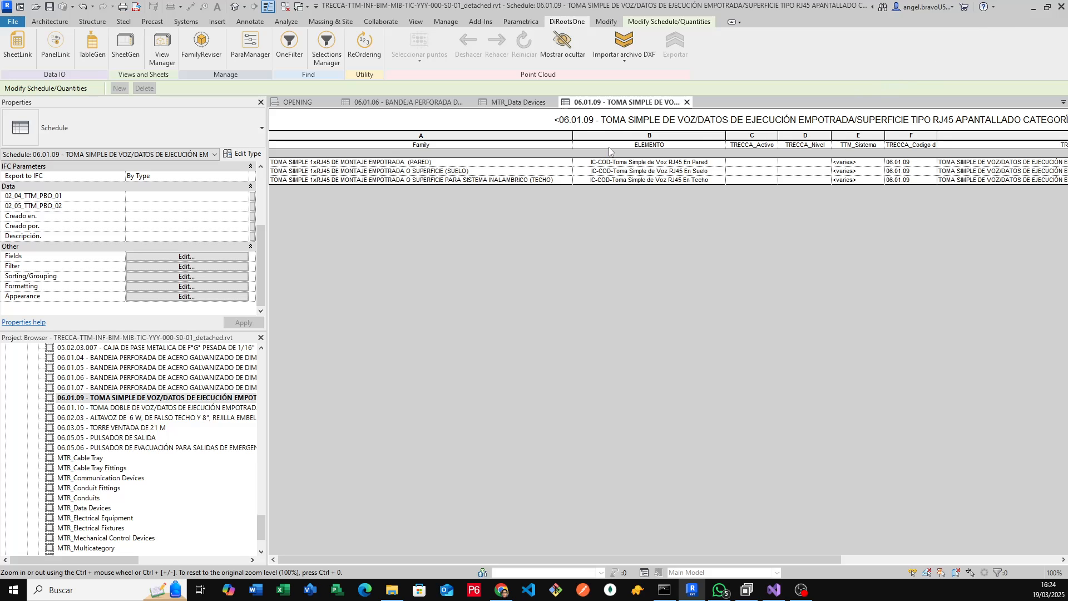